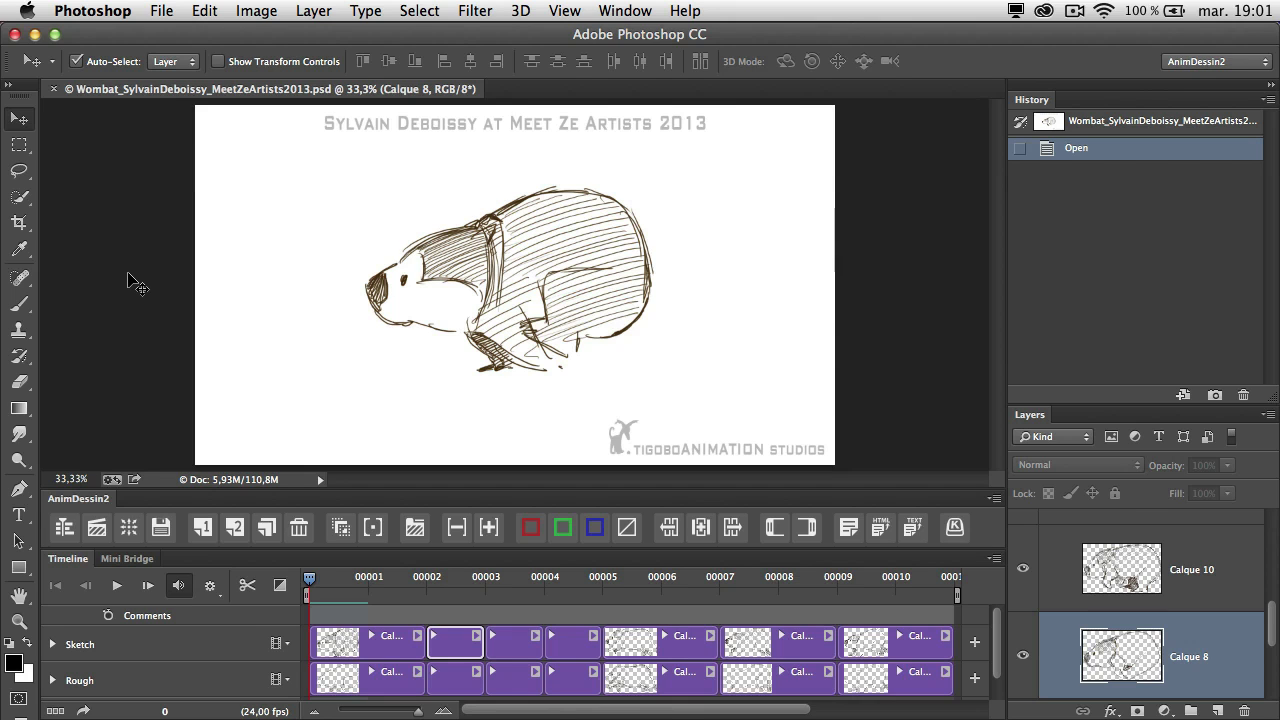
# Step: Switch to Chrome and look over the links on the Photoshop Animation Extensions page
pyautogui.press('super+Tab')
pyautogui.press('super+Tab')
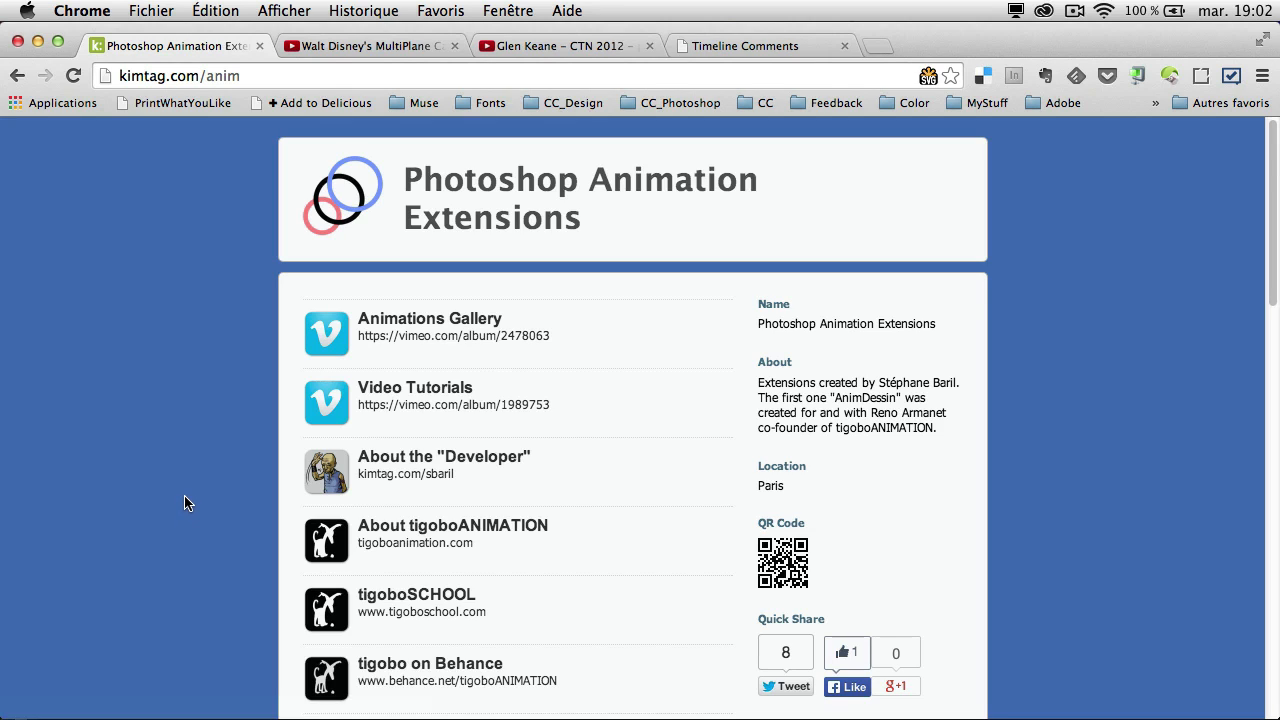
pyautogui.scroll(-3, 182, 493)
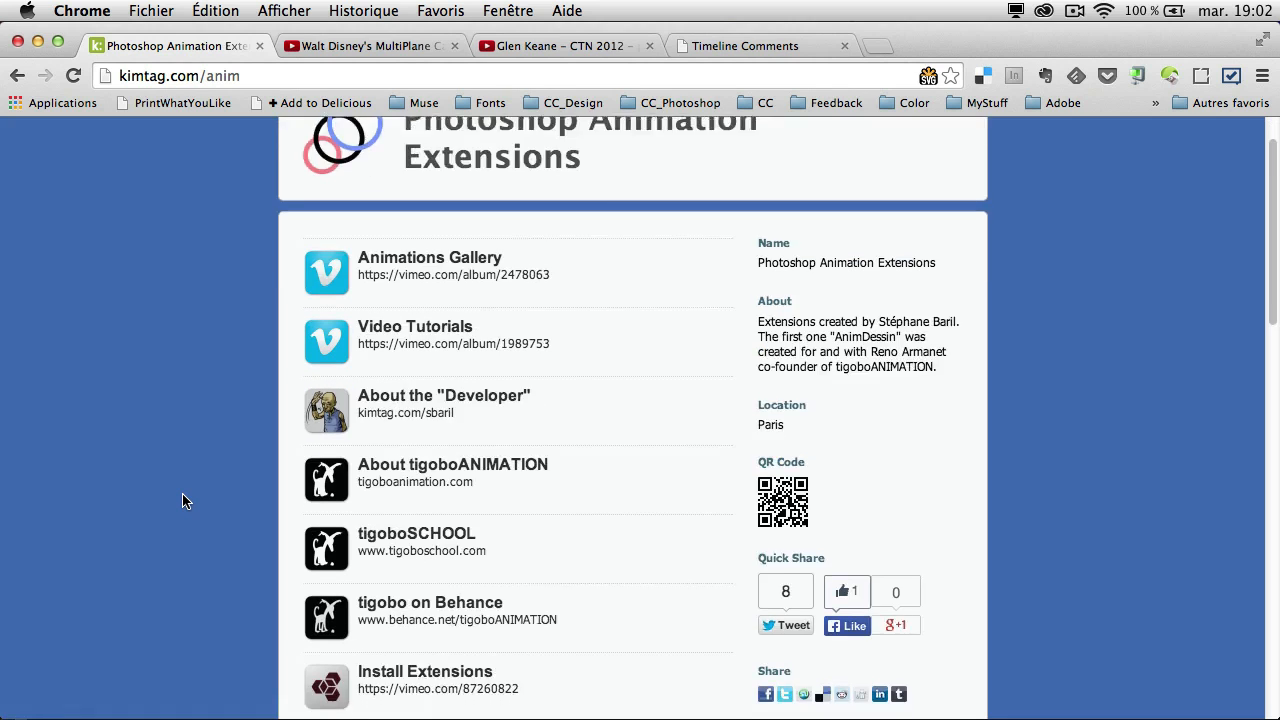
pyautogui.scroll(2, 183, 491)
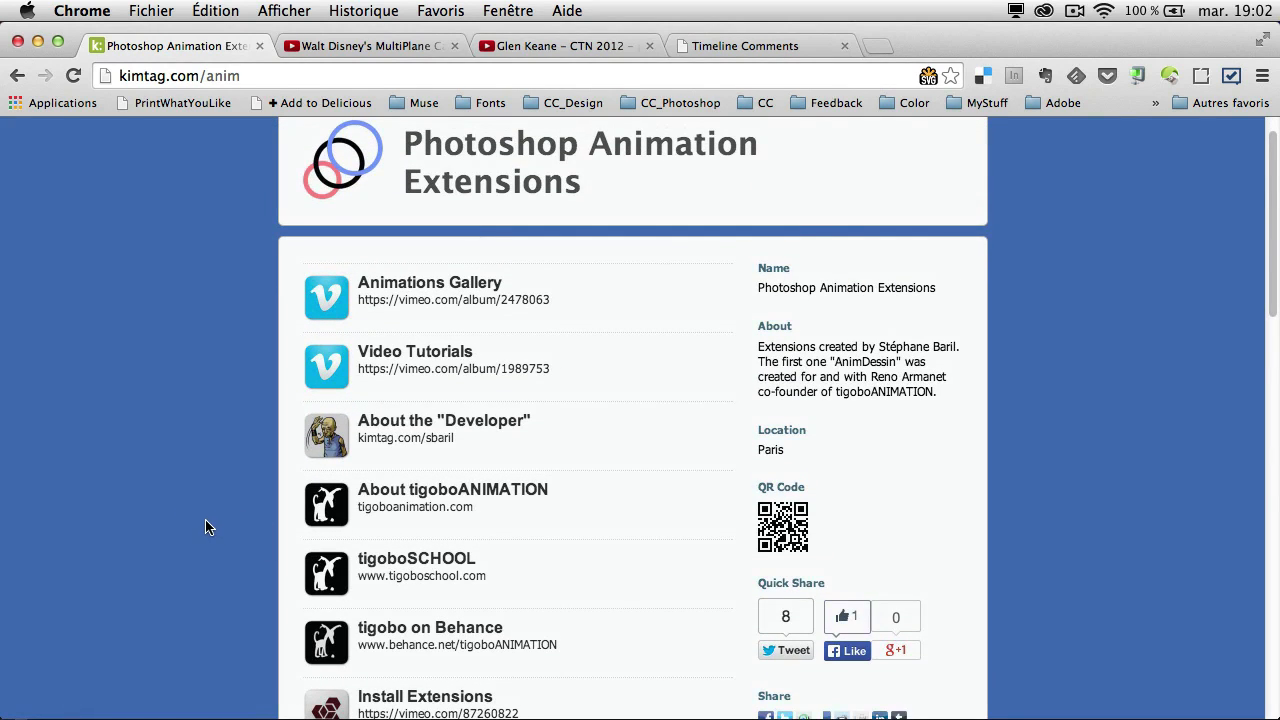
# Step: Switch to Photoshop and preview the wombat animation, stopping playback after watching it
pyautogui.press('super+Tab')
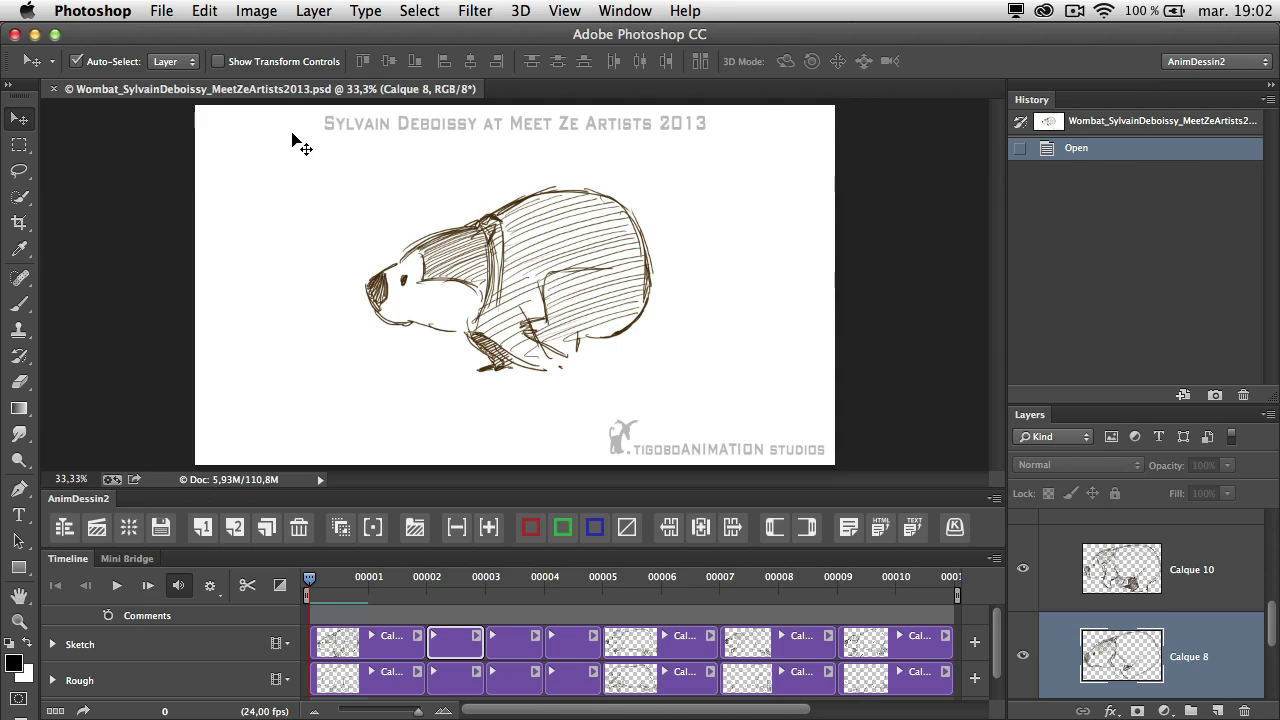
pyautogui.press('space')
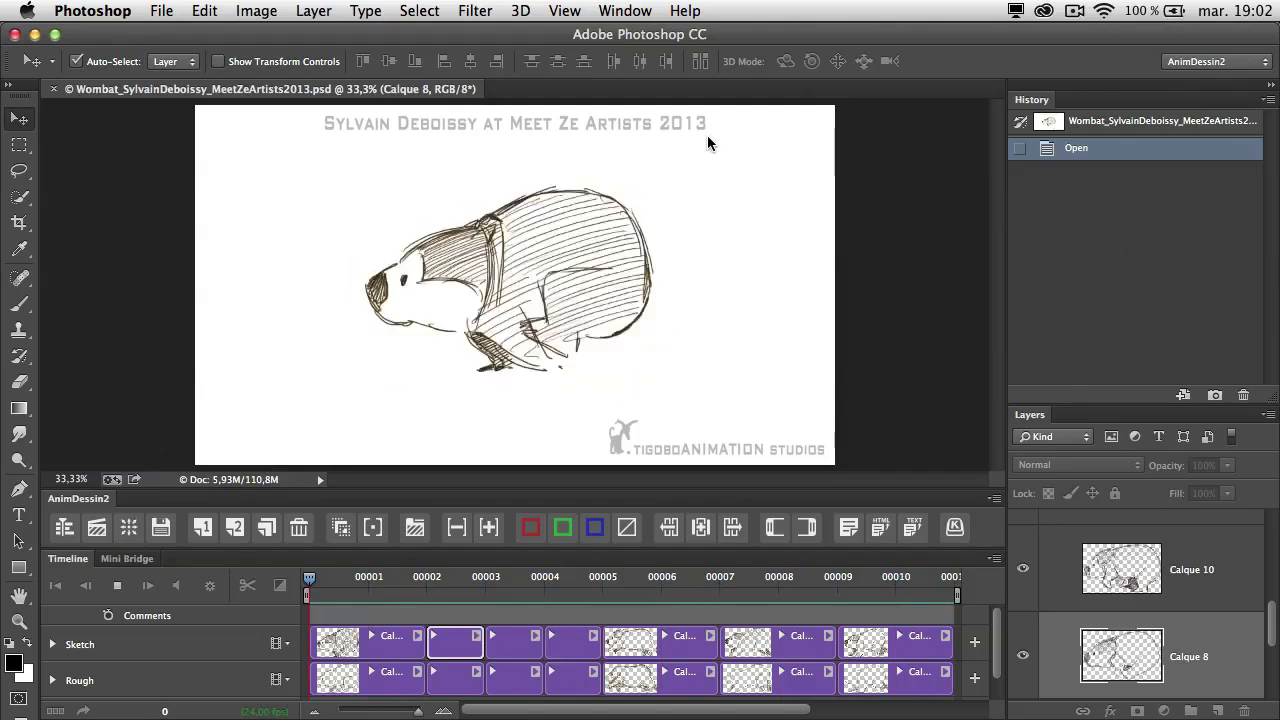
pyautogui.press('space')
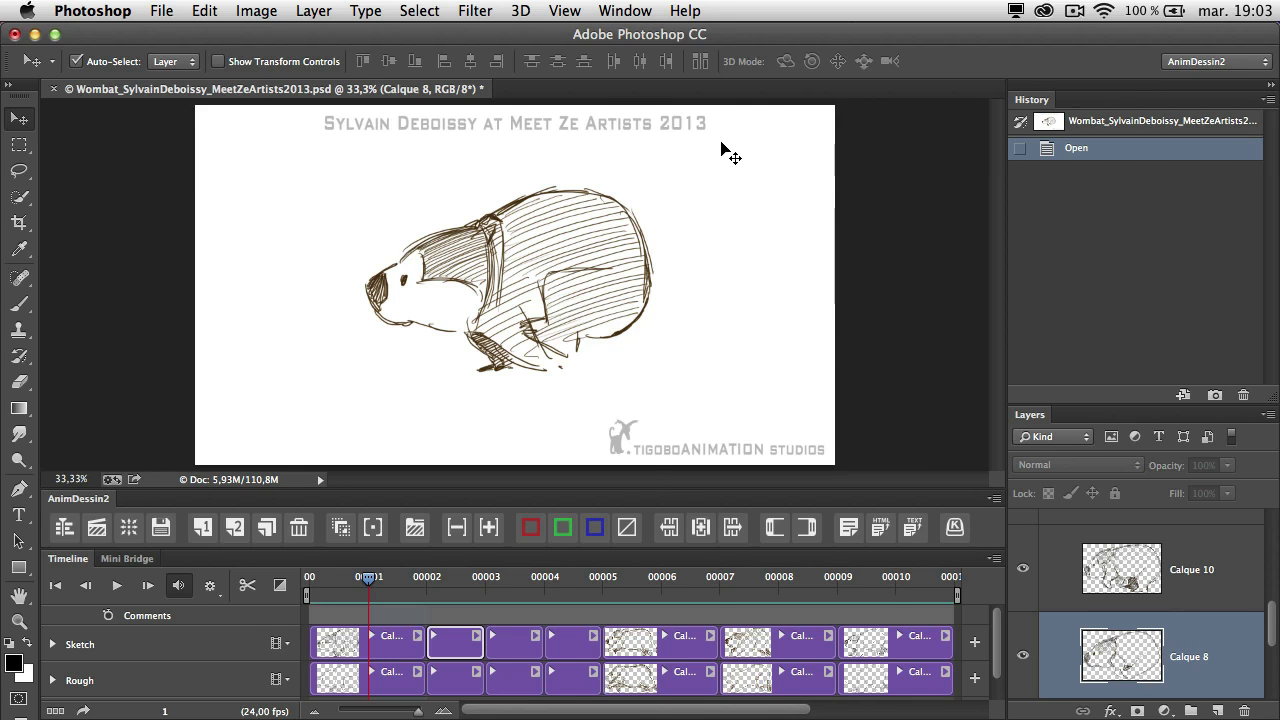
# Step: Switch to Chrome and view the Glen Keane CTN 2012 and Walt Disney's MultiPlane Camera video pages
pyautogui.press('super+Tab')
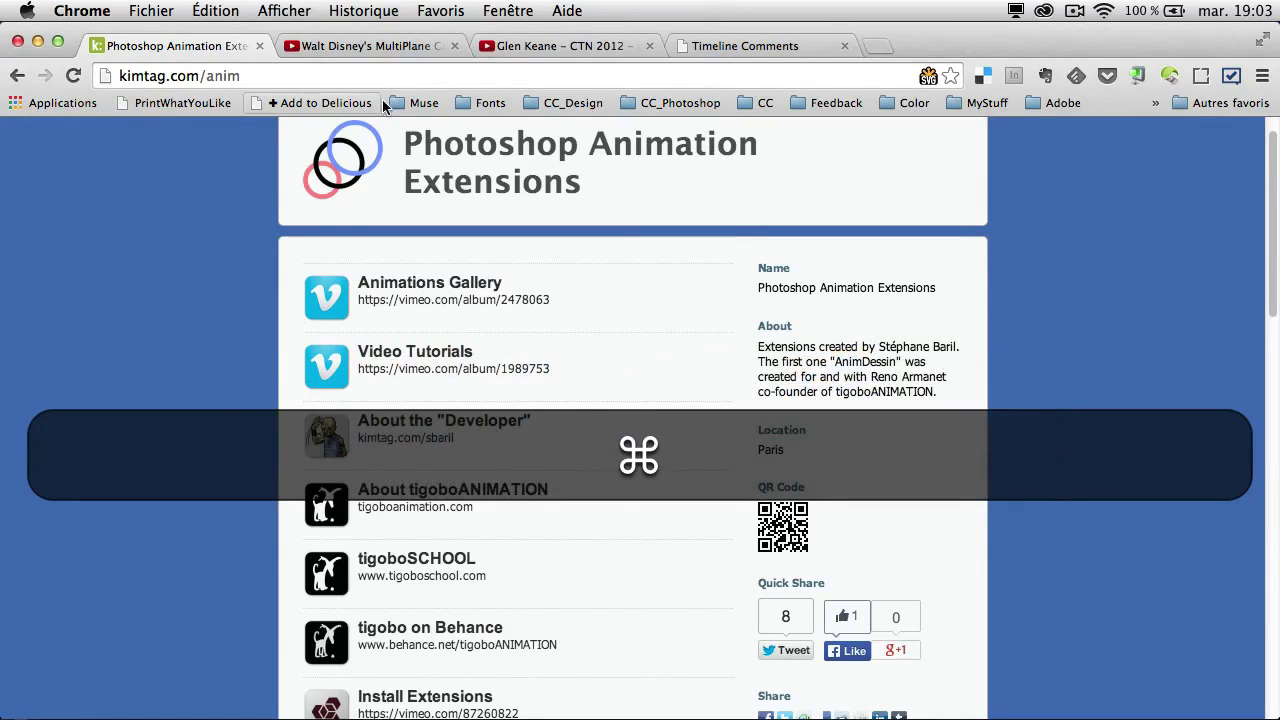
pyautogui.click(378, 46)
pyautogui.click(517, 47)
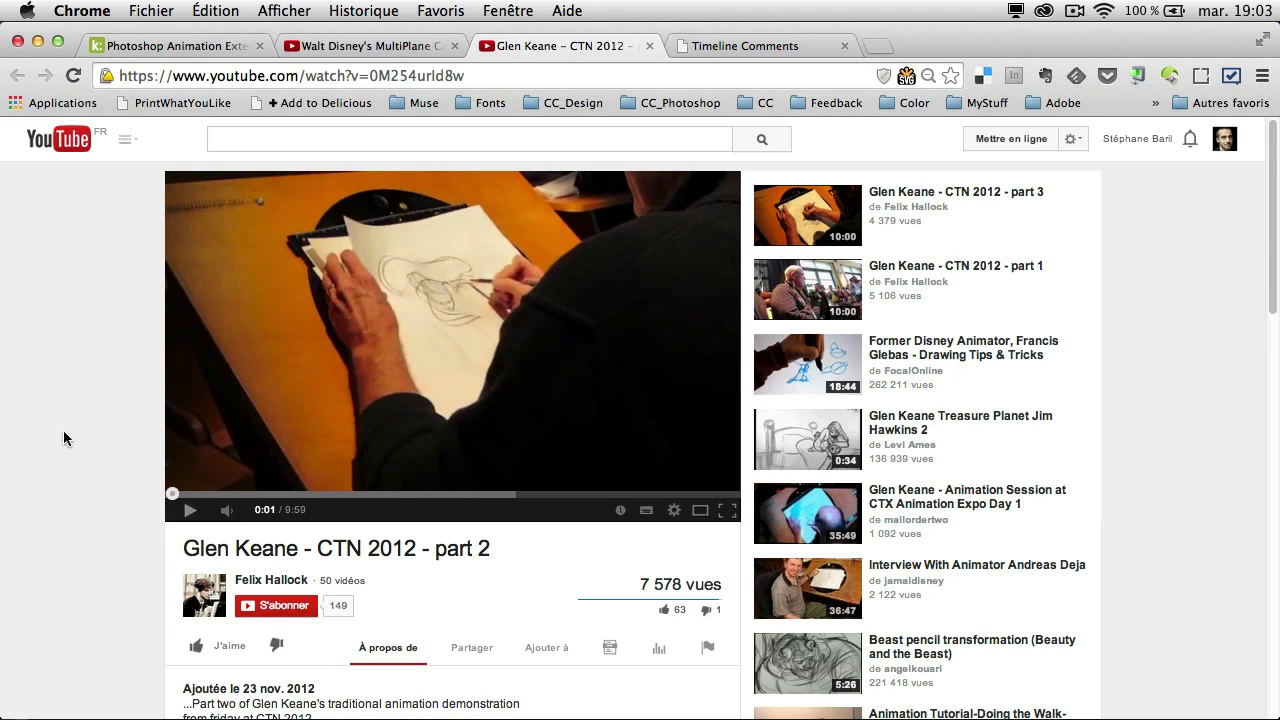
pyautogui.click(372, 46)
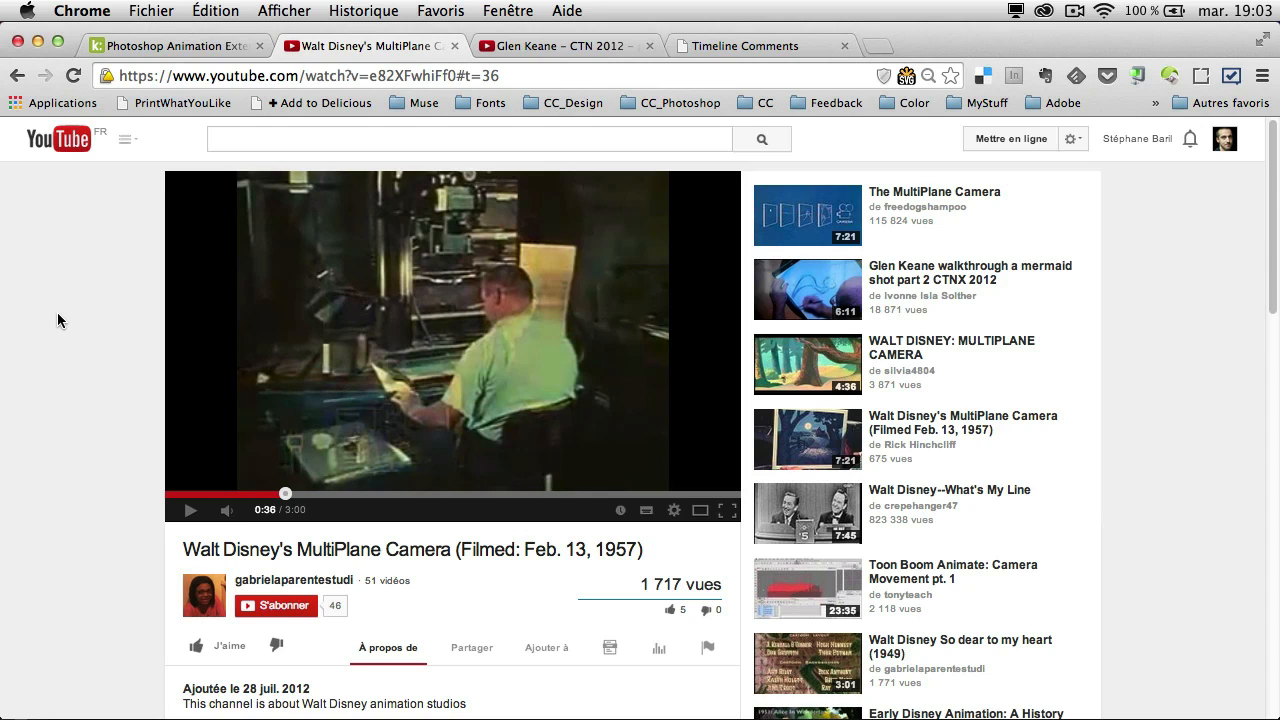
# Step: Switch to Photoshop, scrub the wombat timeline to frame 2 and play the animation again briefly
pyautogui.press('super+Tab')
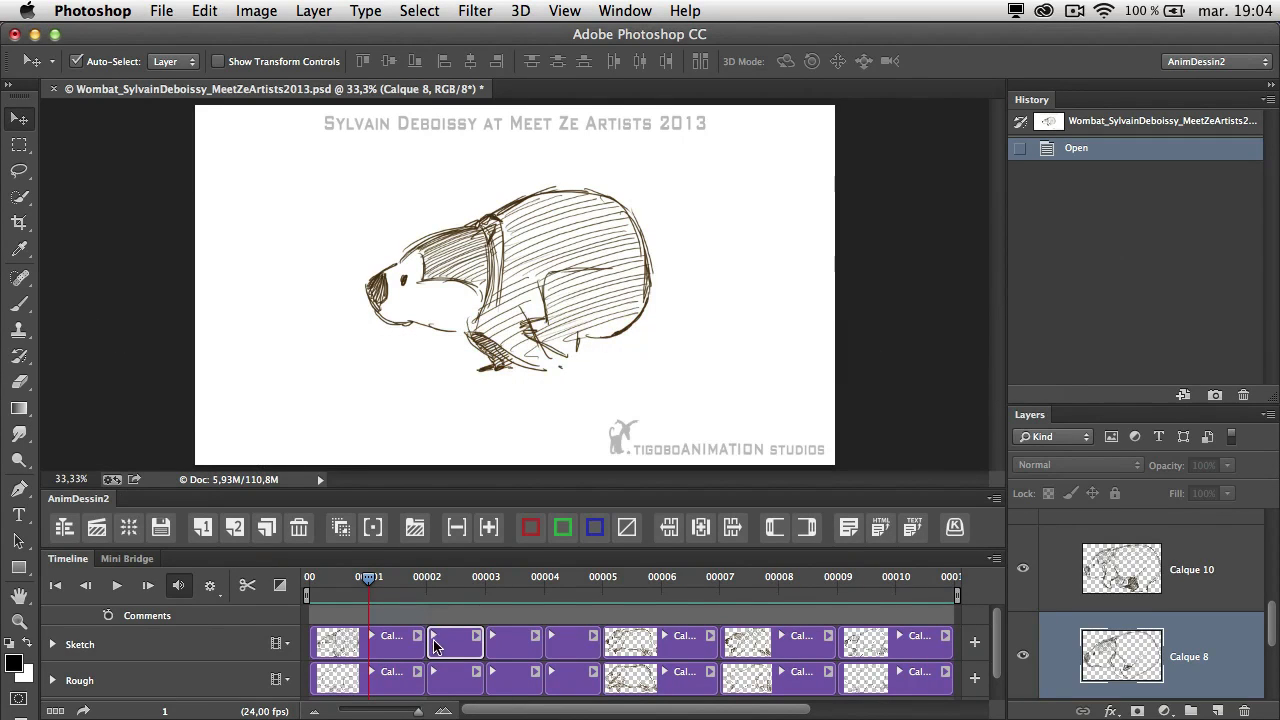
pyautogui.moveTo(376, 590)
pyautogui.mouseDown()
pyautogui.moveTo(704, 604)
pyautogui.moveTo(304, 590)
pyautogui.moveTo(778, 596)
pyautogui.moveTo(308, 592)
pyautogui.moveTo(664, 610)
pyautogui.moveTo(672, 590)
pyautogui.moveTo(777, 586)
pyautogui.moveTo(417, 582)
pyautogui.mouseUp()
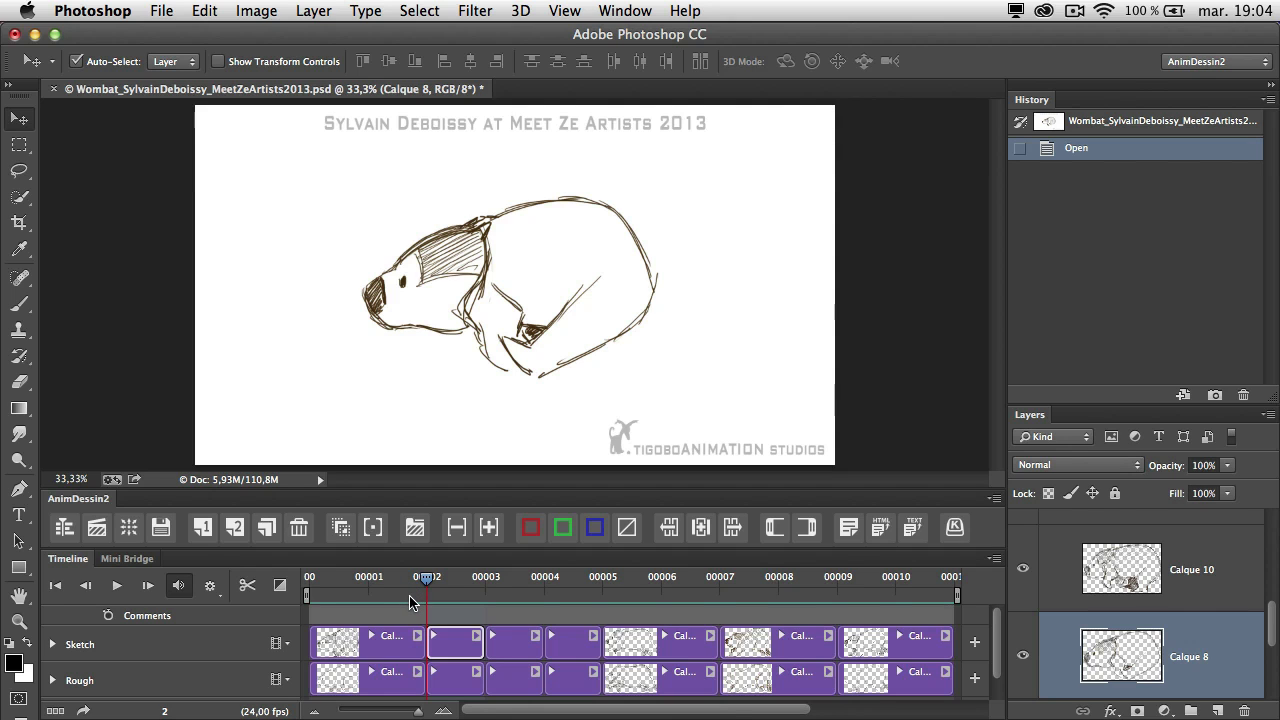
pyautogui.press('space')
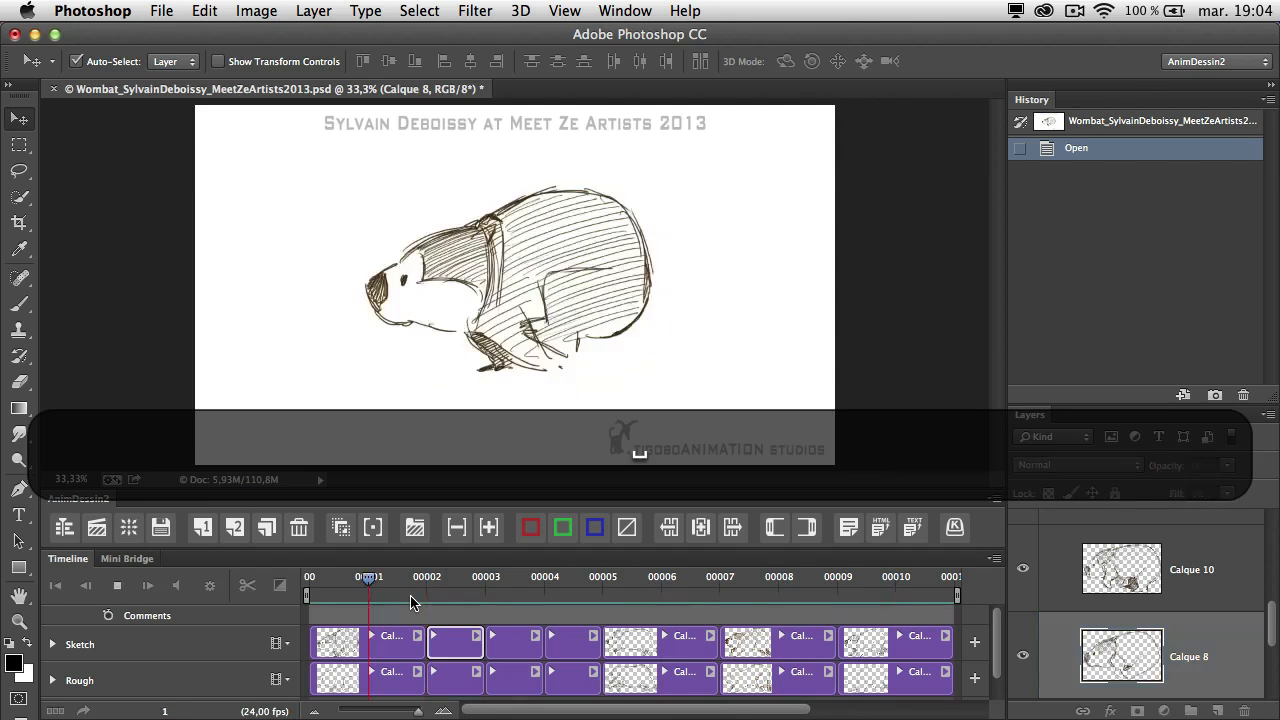
pyautogui.press('space')
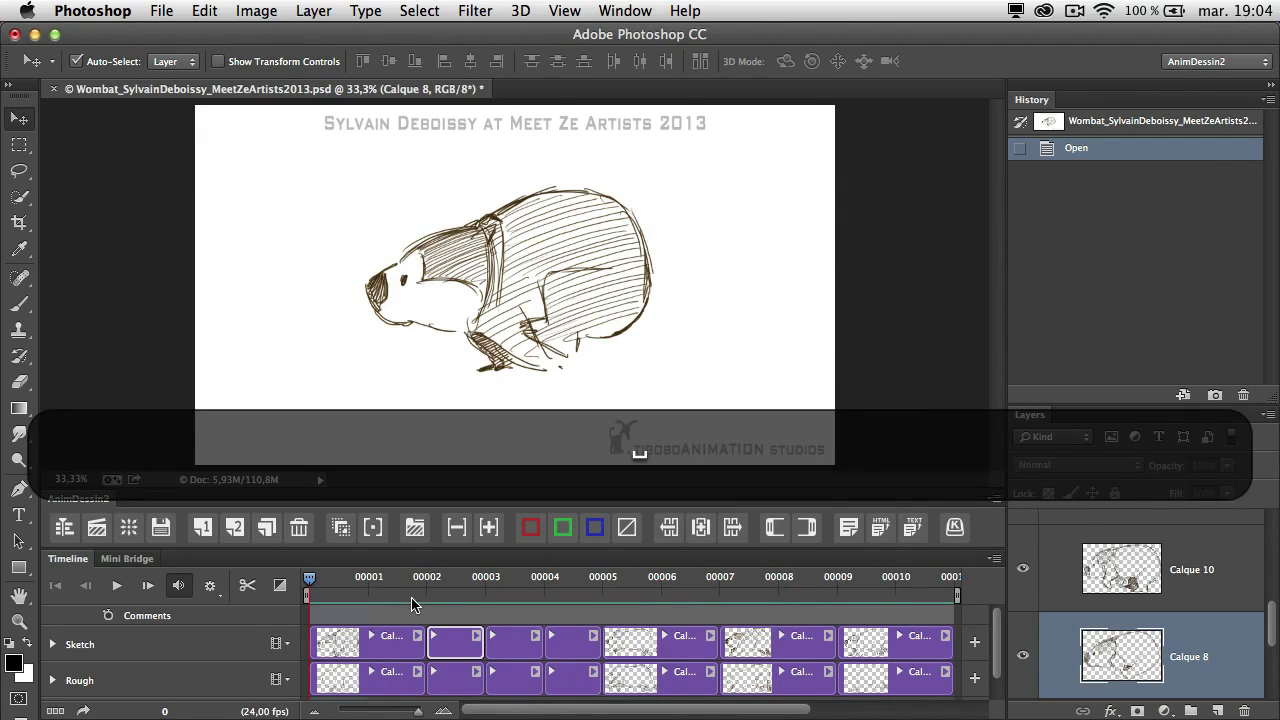
# Step: Close the wombat animation document
pyautogui.click(53, 89)
pyautogui.click(580, 311)
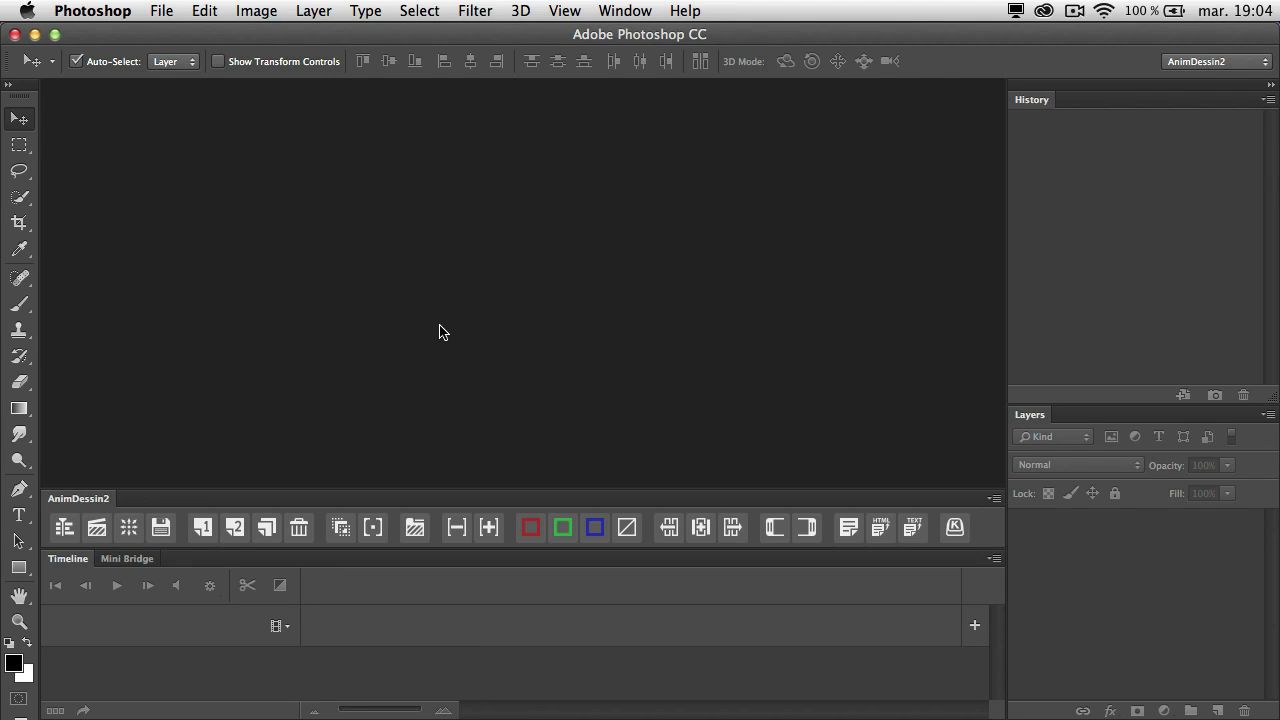
# Step: Switch to Preview and compare the AnimDessin2 version 1.0.1 and 2.0.0 panels in AnimDessin2_Panels.psd
pyautogui.press('super+Tab')
pyautogui.press('super+Tab')
pyautogui.click(806, 420)
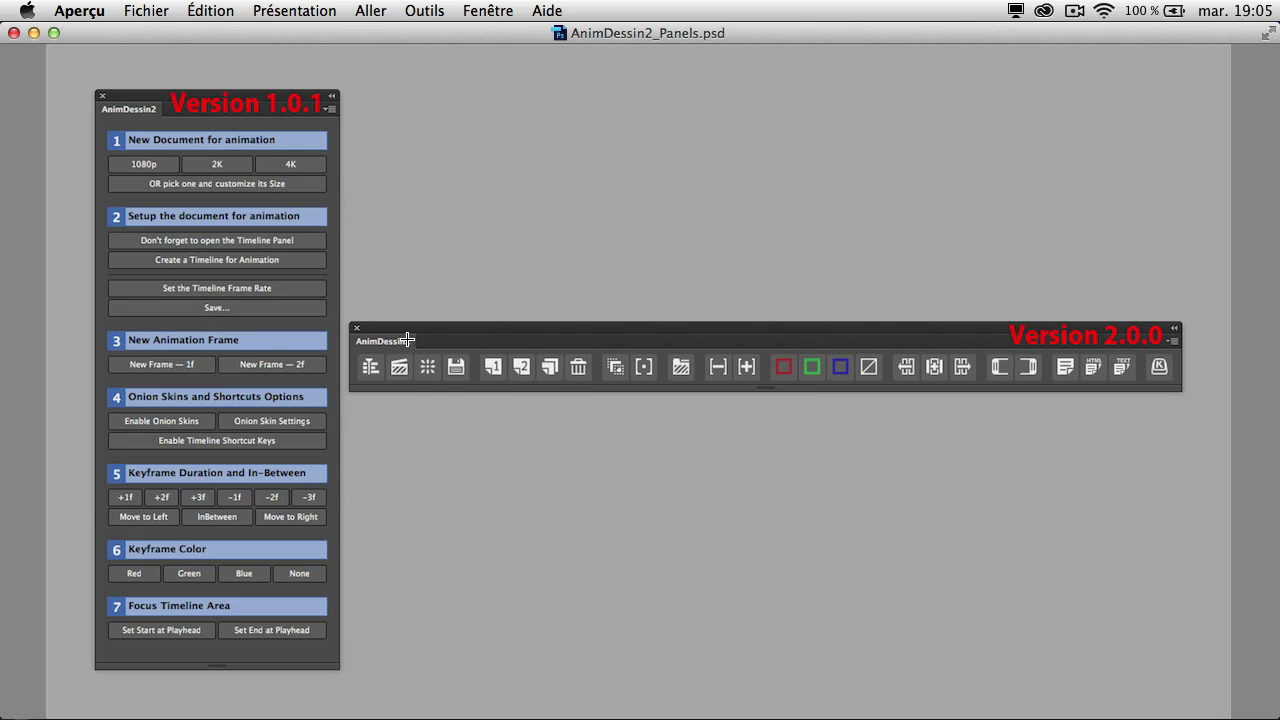
# Step: Switch to Photoshop and check where installed extensions are listed, without opening any of them
pyautogui.press('super+Tab')
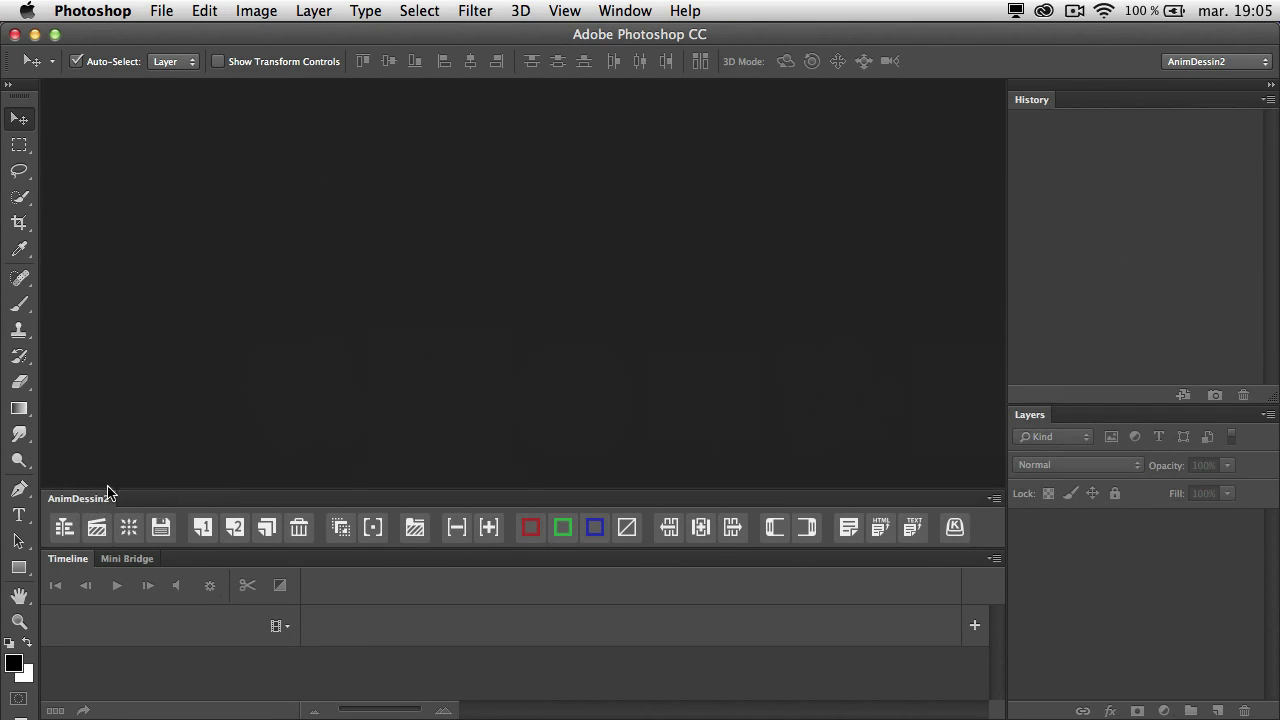
pyautogui.click(622, 12)
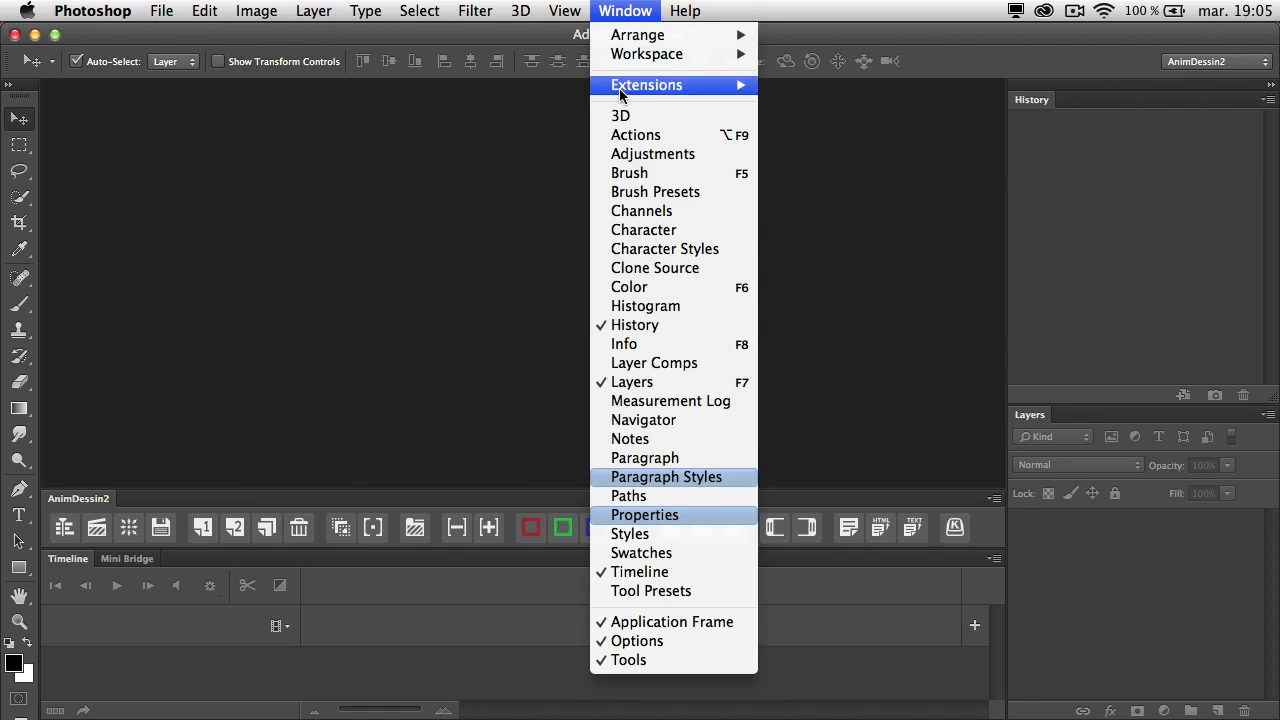
pyautogui.moveTo(622, 94)
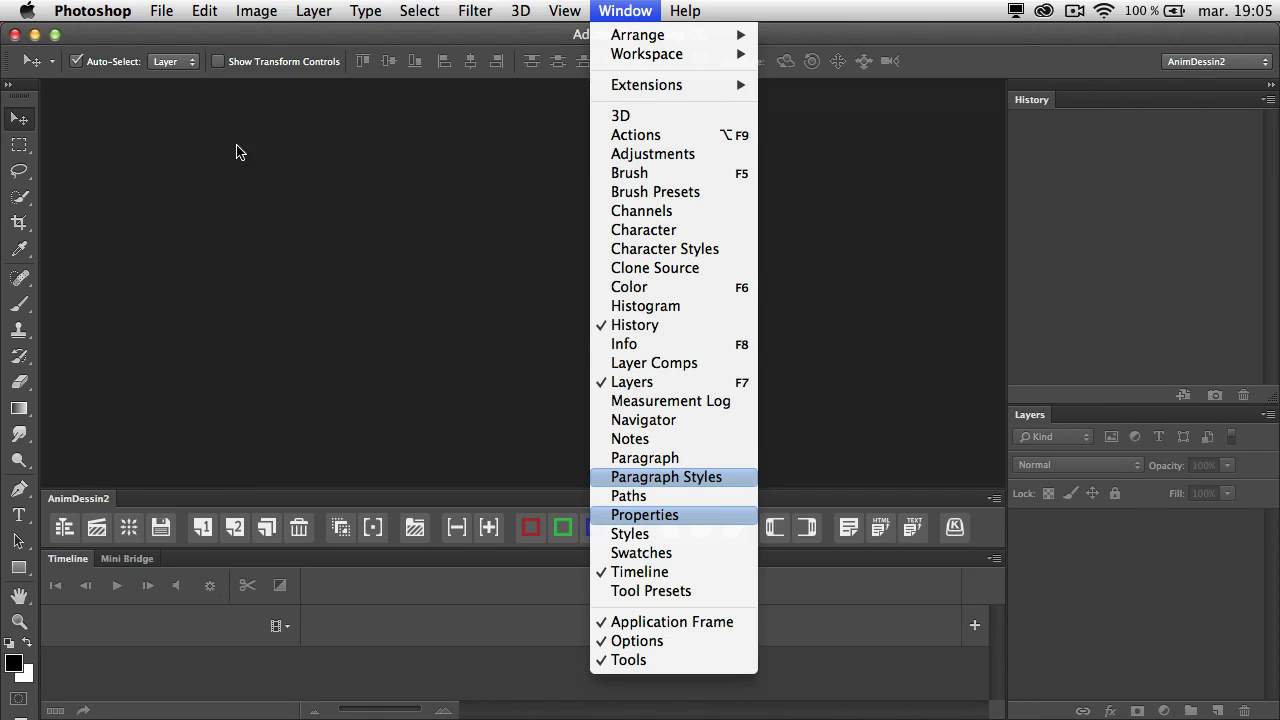
pyautogui.click(240, 152)
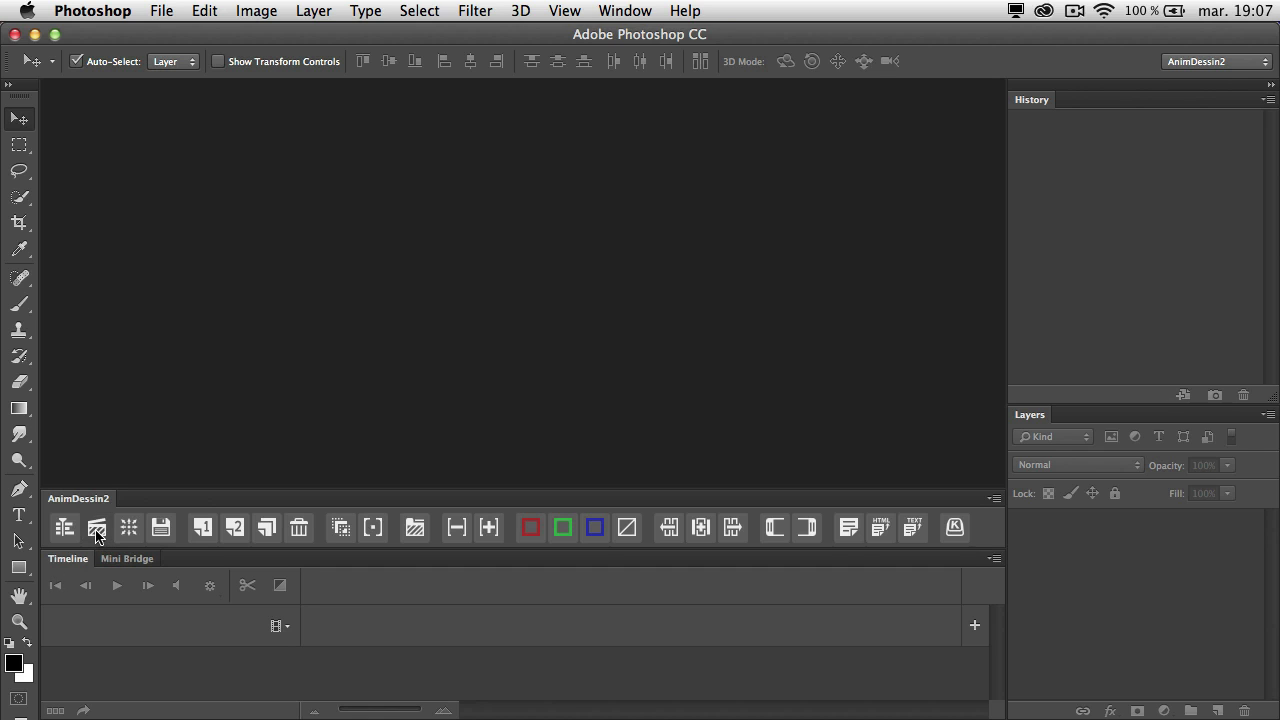
# Step: Try creating an animation document with the Timeline hidden, close that document and show the Timeline again
pyautogui.click(59, 530)
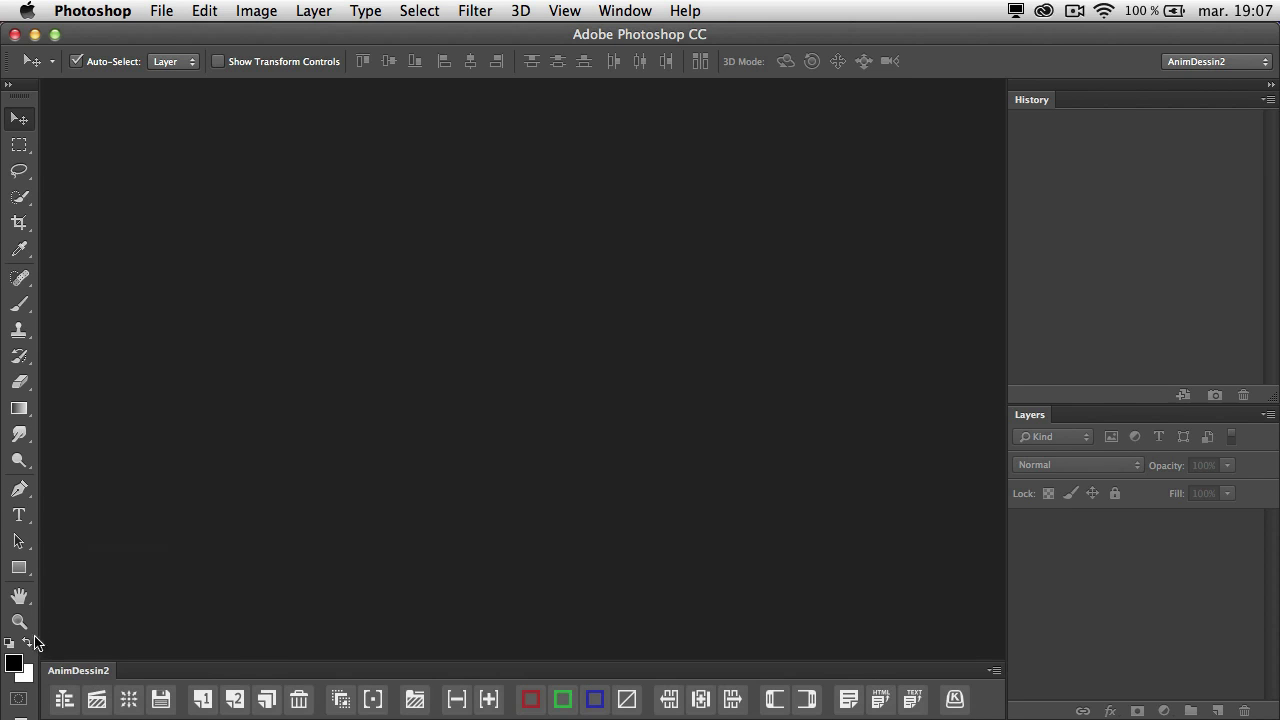
pyautogui.click(97, 700)
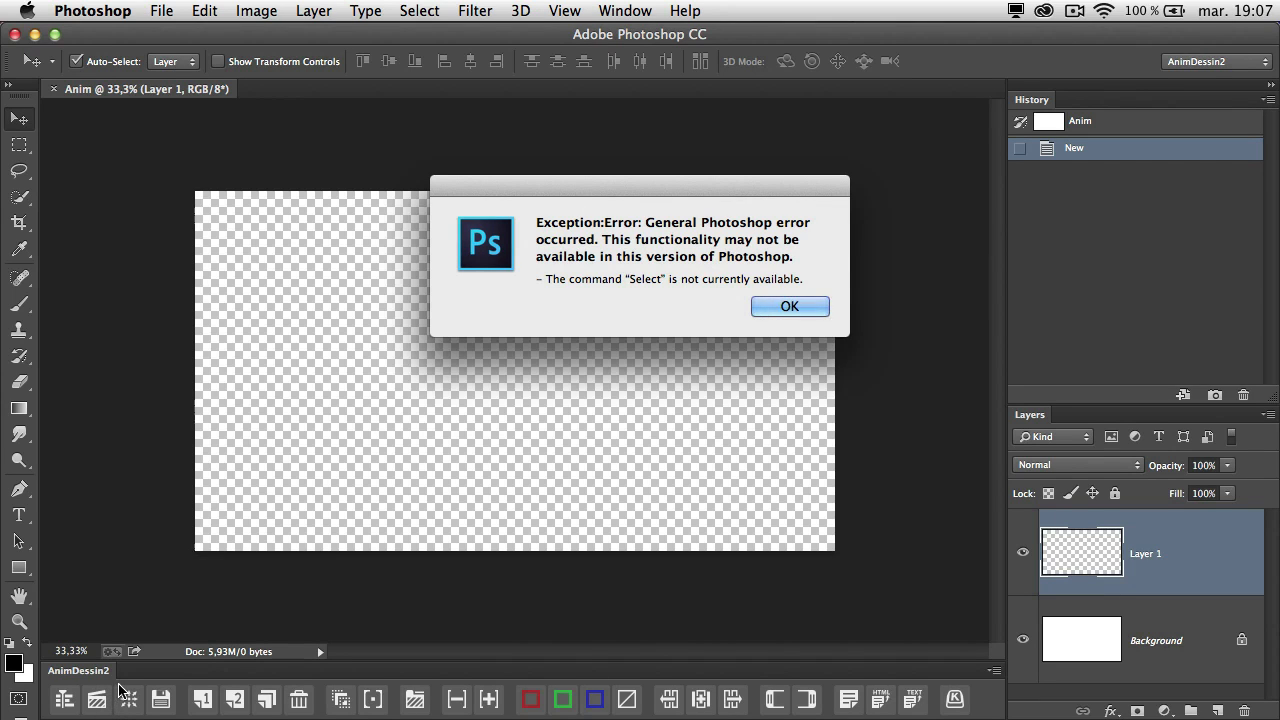
pyautogui.click(776, 307)
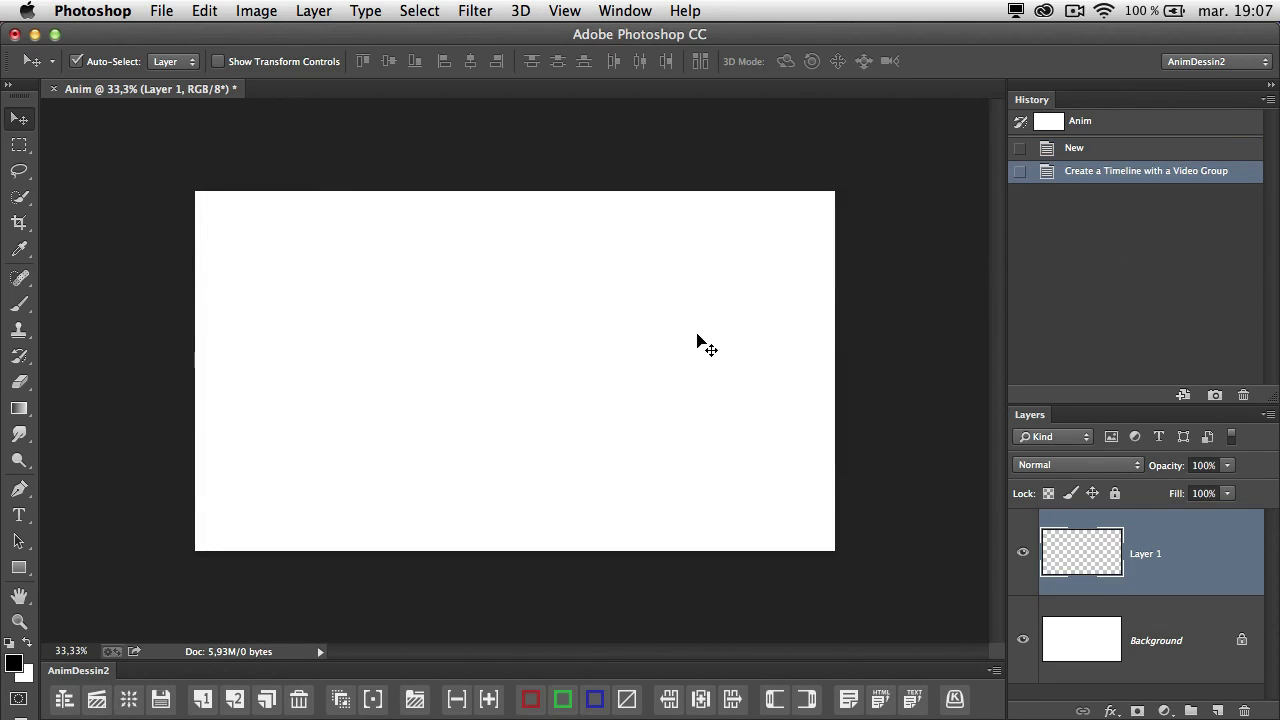
pyautogui.press('super+w')
pyautogui.click(565, 300)
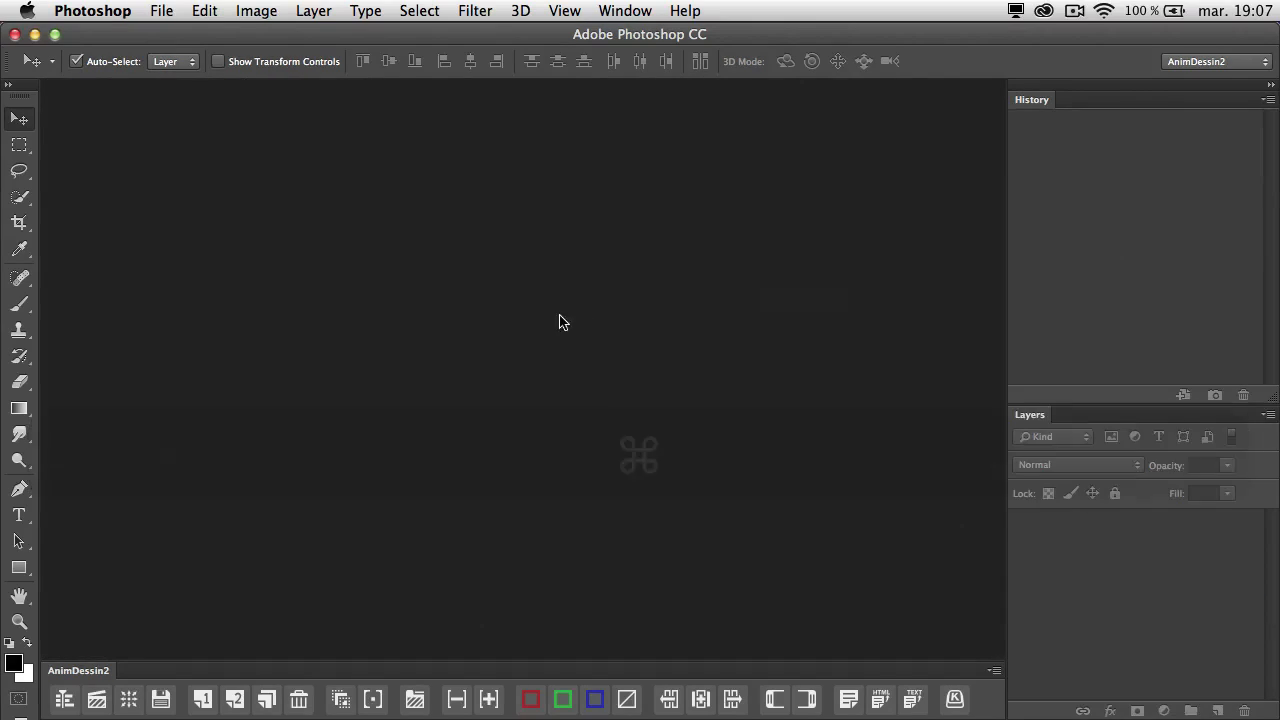
pyautogui.click(63, 700)
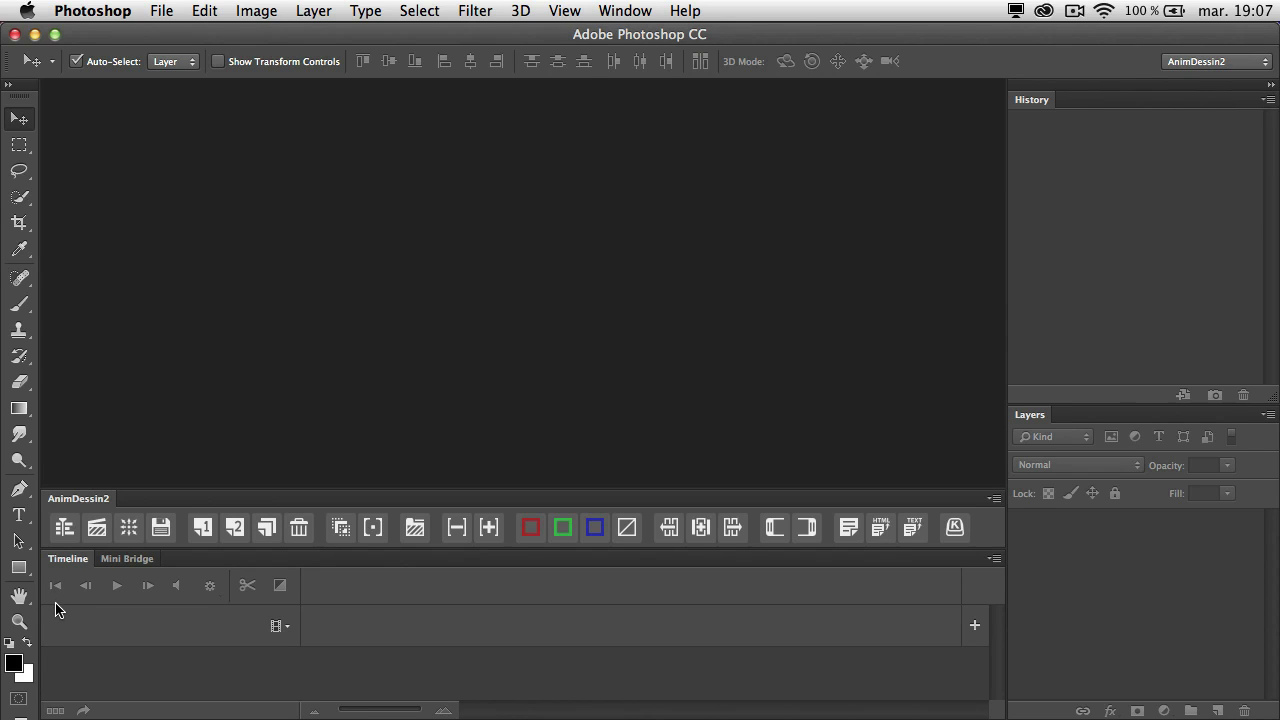
# Step: Create a new animation document with AnimDessin2, keeping the timeline frame rate at 24 fps
pyautogui.click(97, 530)
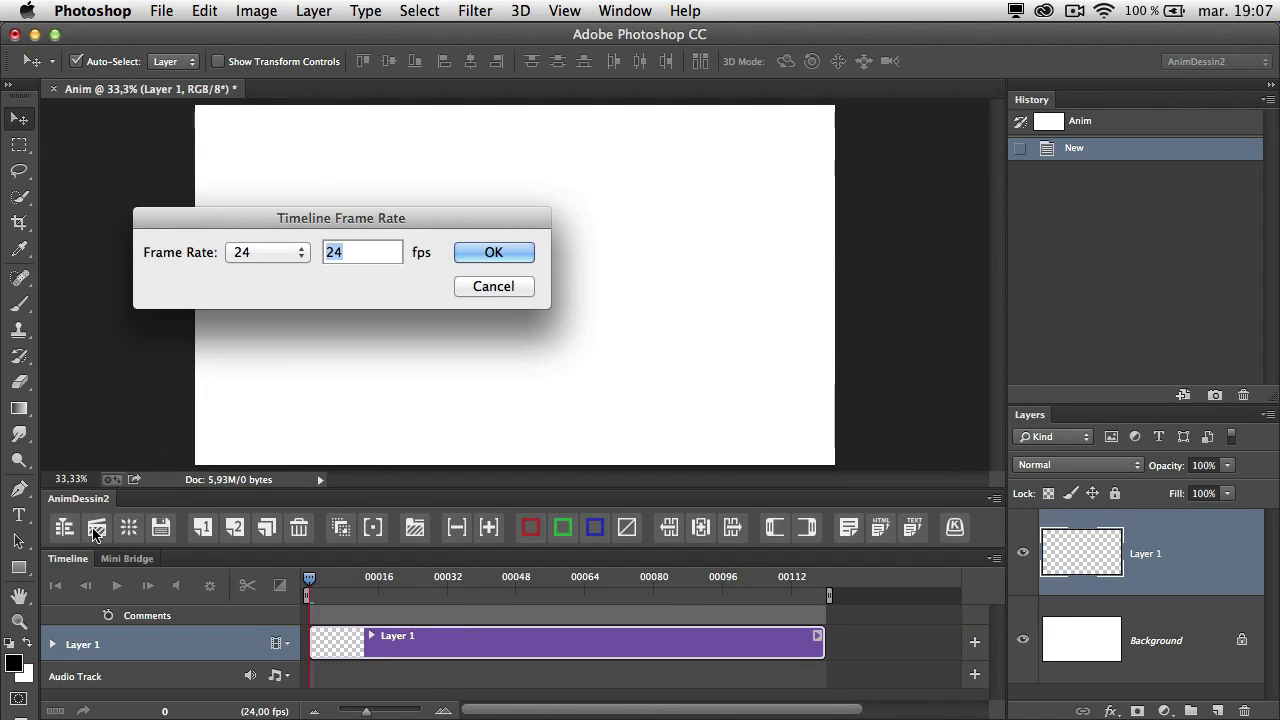
pyautogui.moveTo(369, 219); pyautogui.dragTo(328, 273)
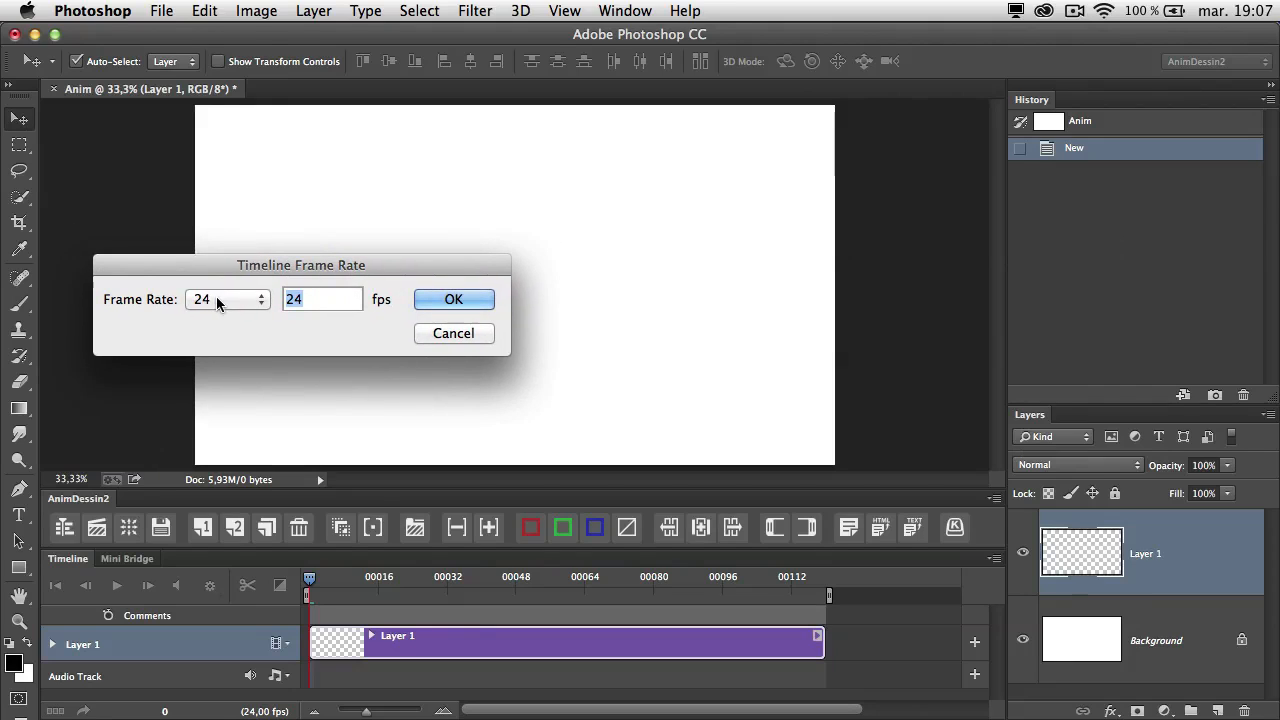
pyautogui.click(217, 298)
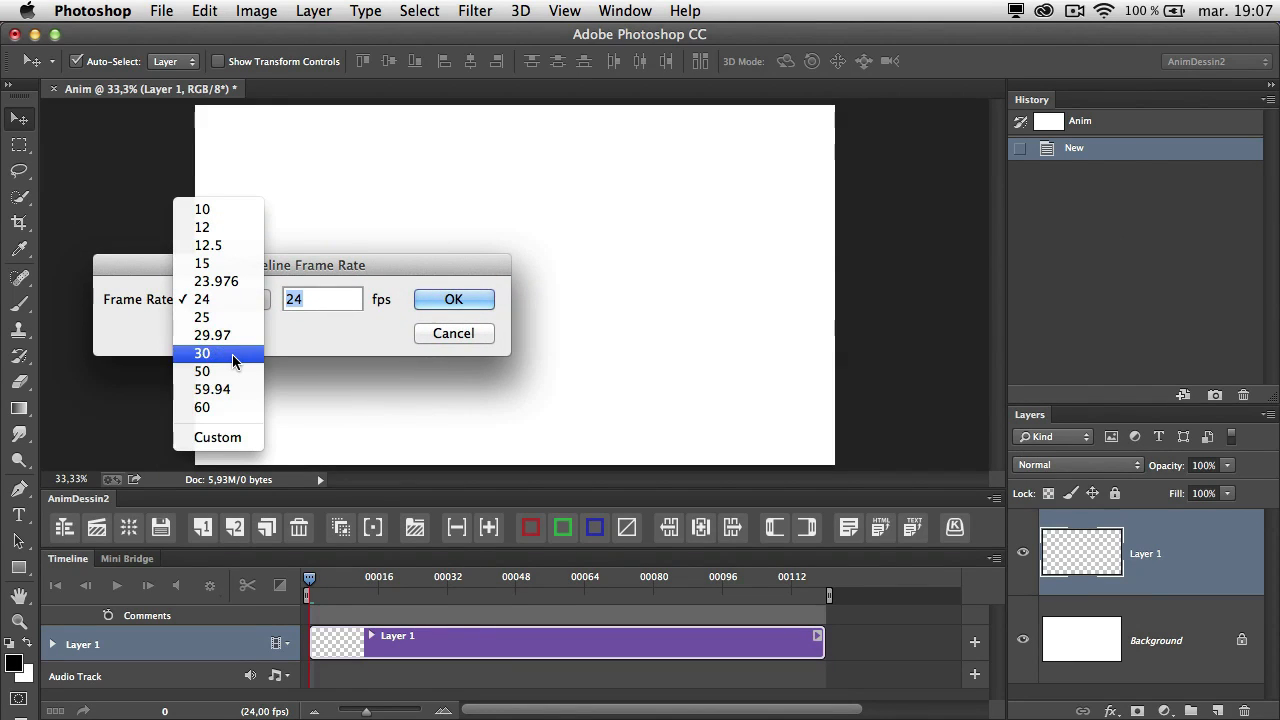
pyautogui.click(311, 335)
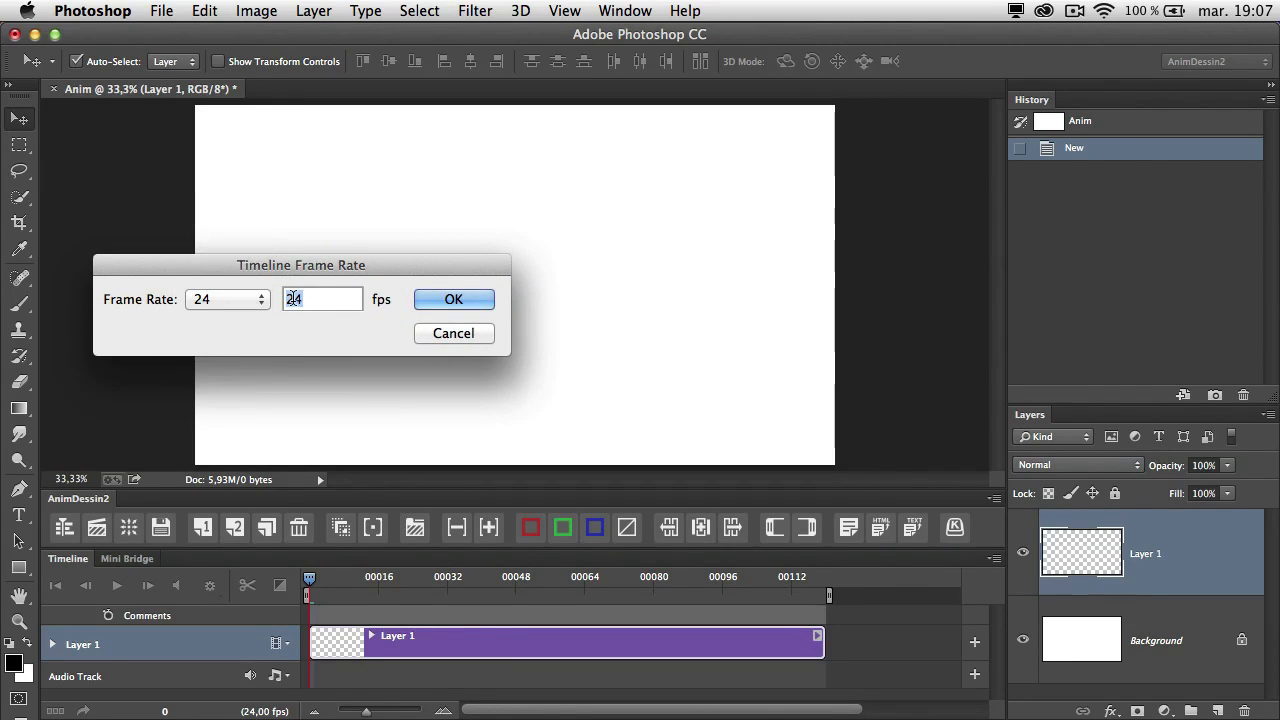
pyautogui.click(445, 303)
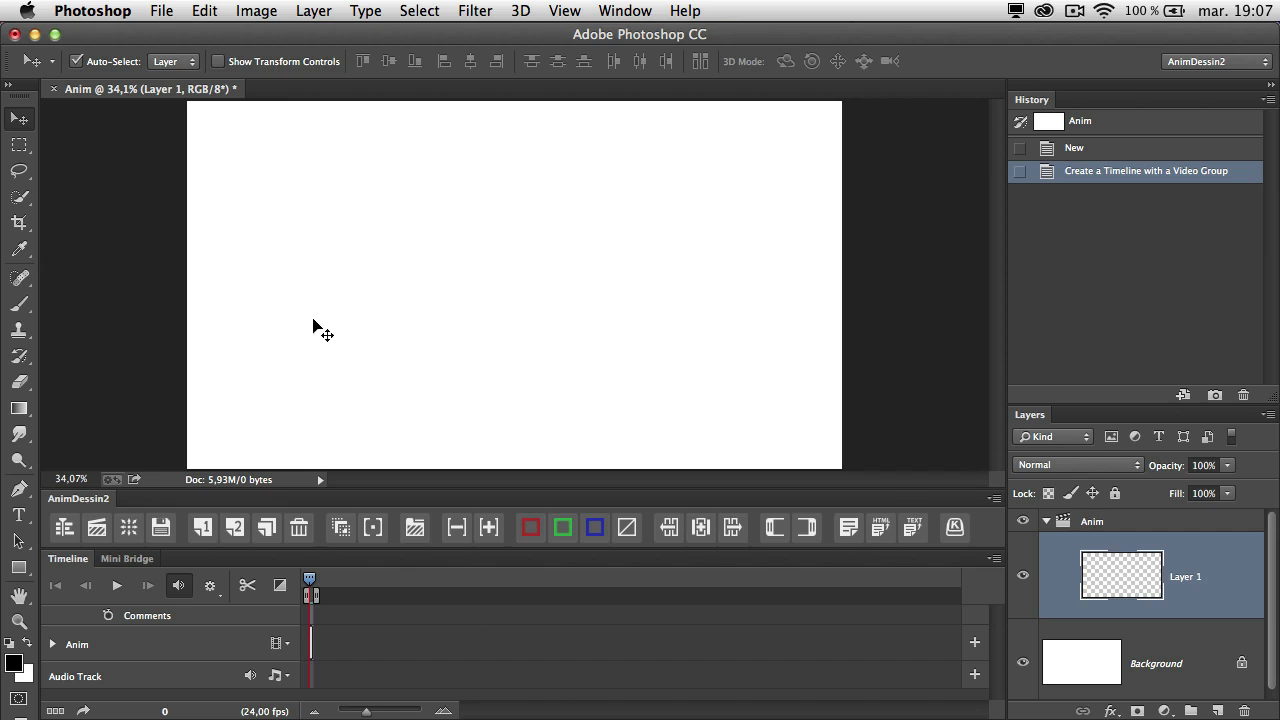
# Step: Resize the canvas to 1280 × 720 pixels, accepting the clipping
pyautogui.press('super+alt+c')
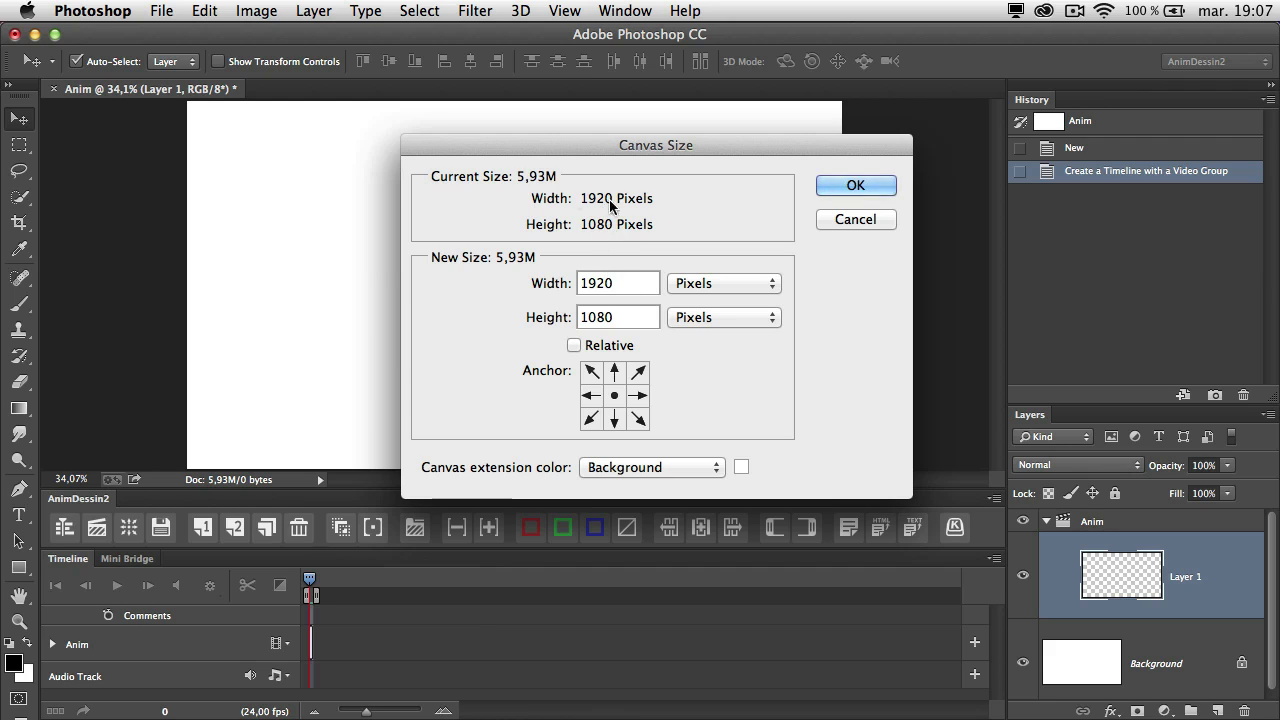
pyautogui.doubleClick(605, 283)
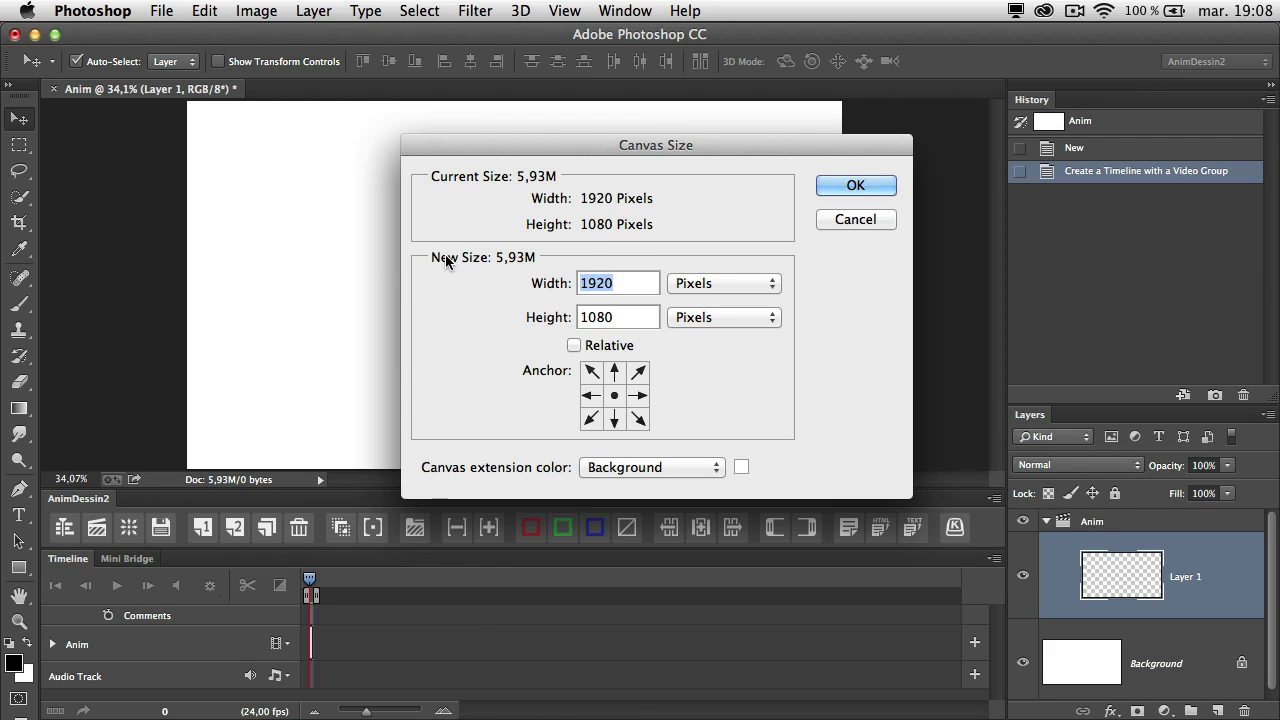
pyautogui.write('1')
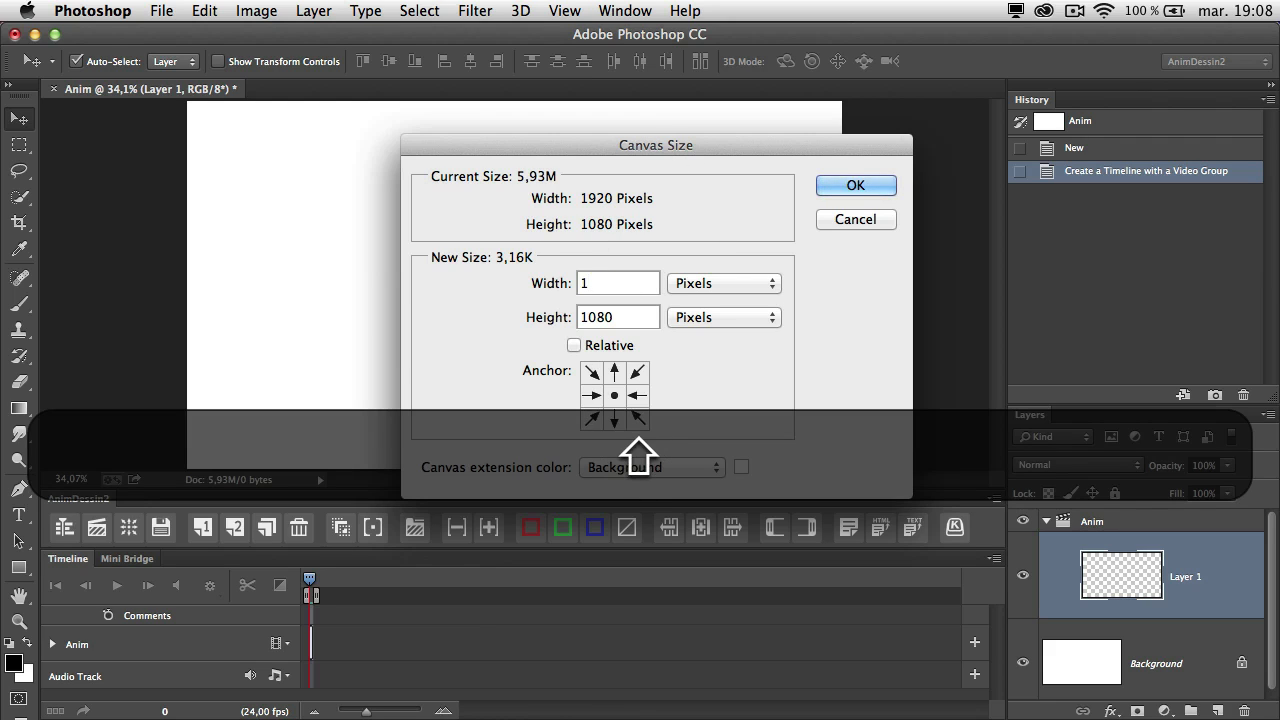
pyautogui.write('280')
pyautogui.press('Tab')
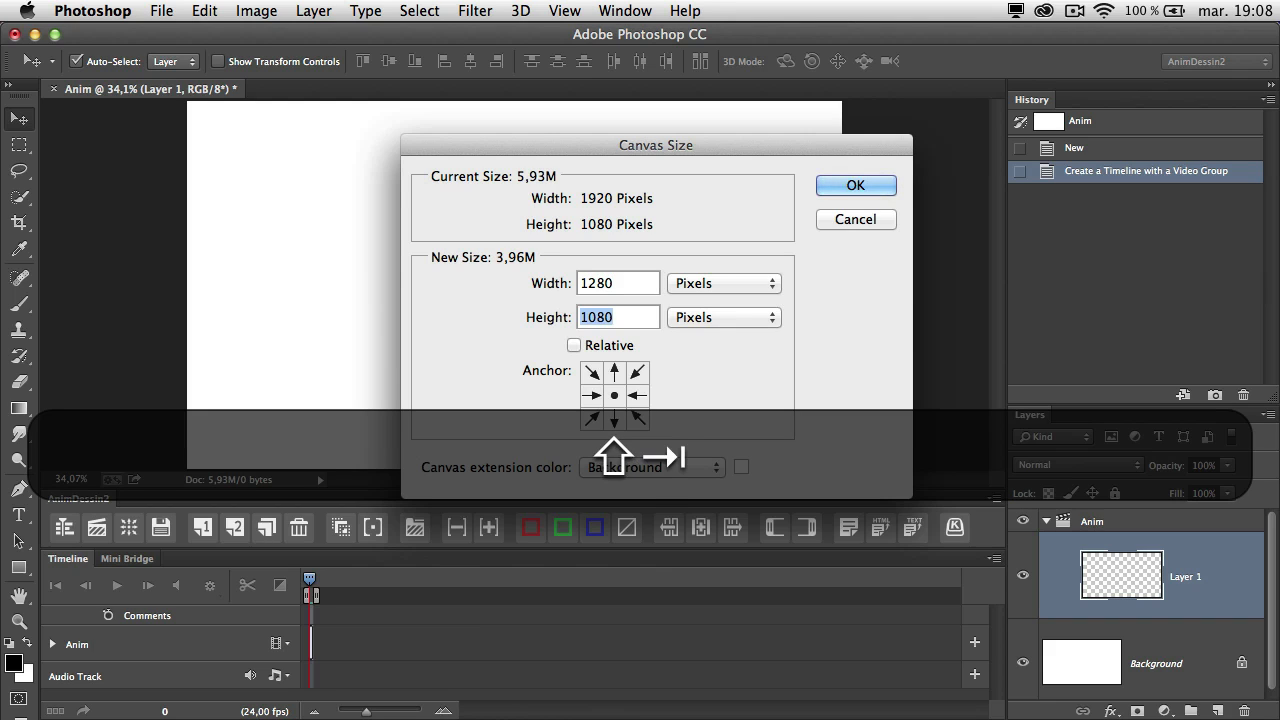
pyautogui.write('720')
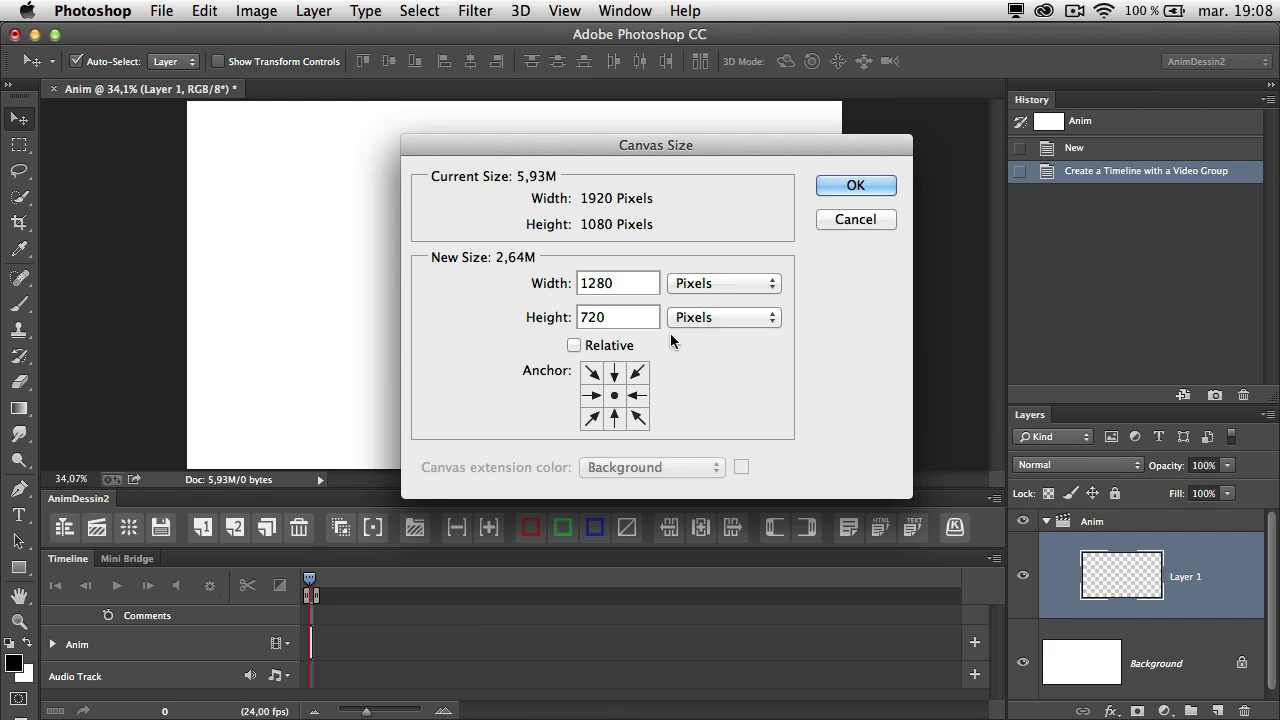
pyautogui.click(843, 188)
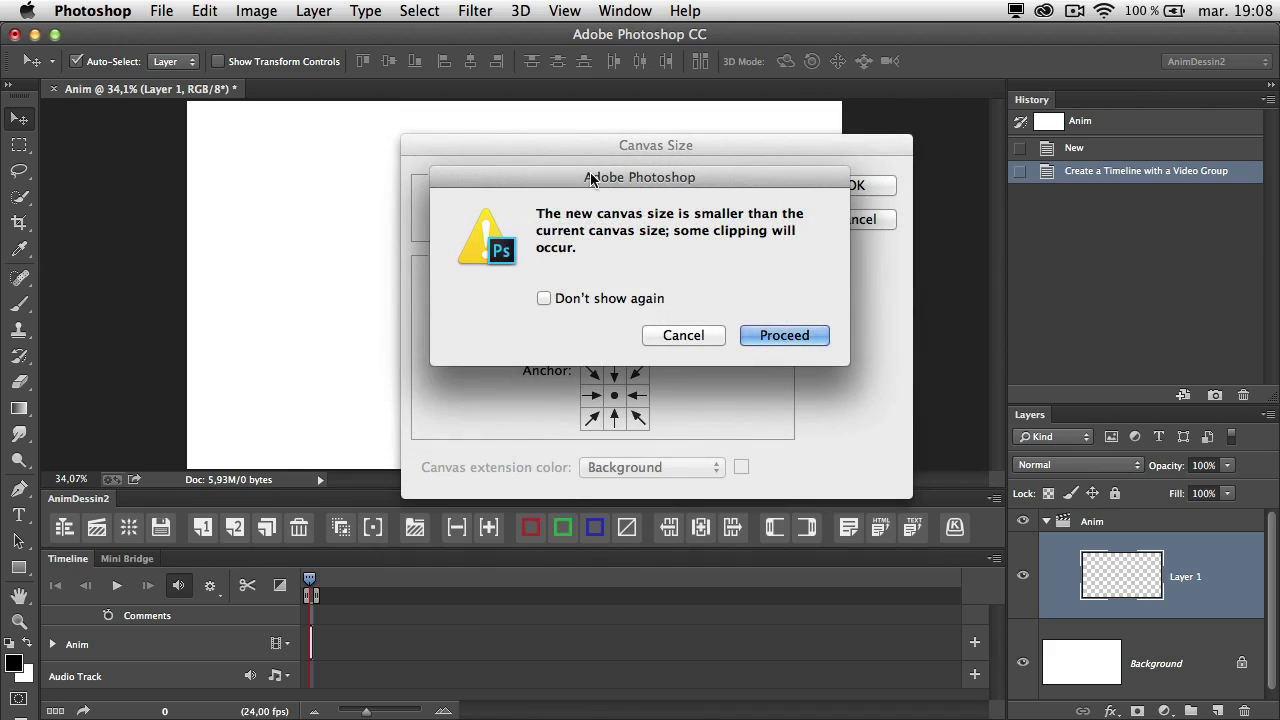
pyautogui.moveTo(620, 178); pyautogui.dragTo(543, 117)
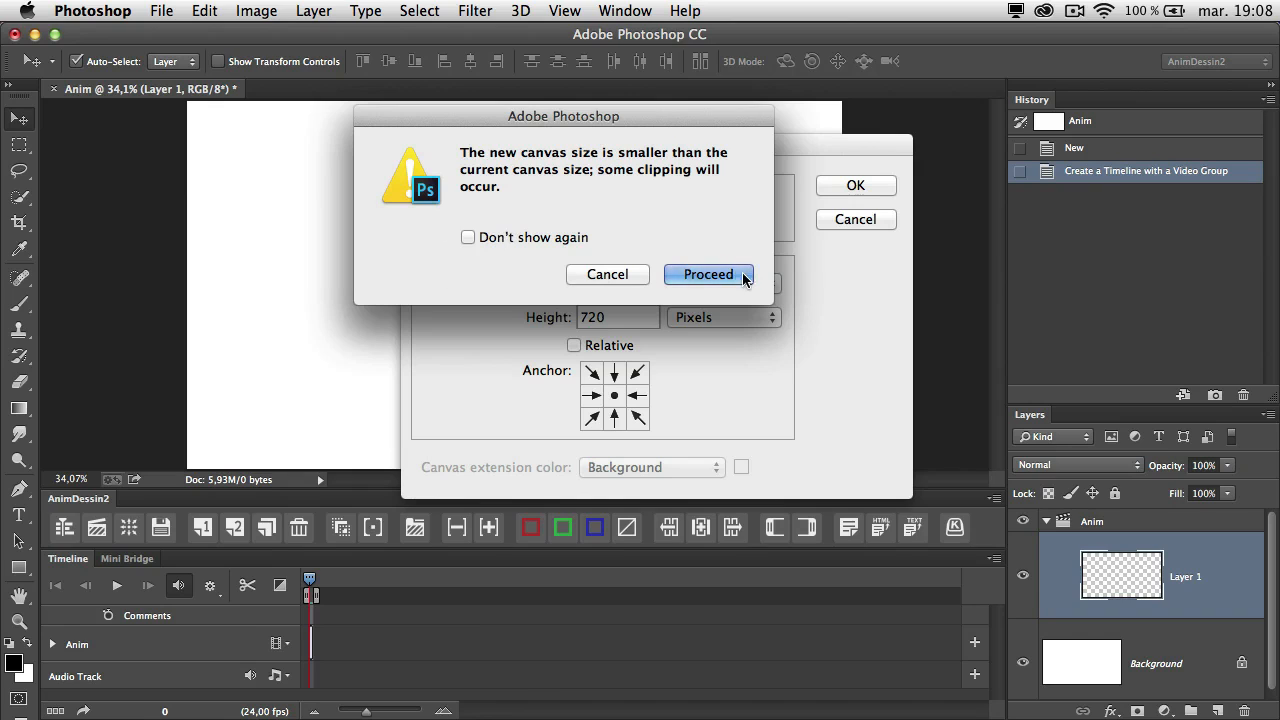
pyautogui.click(712, 276)
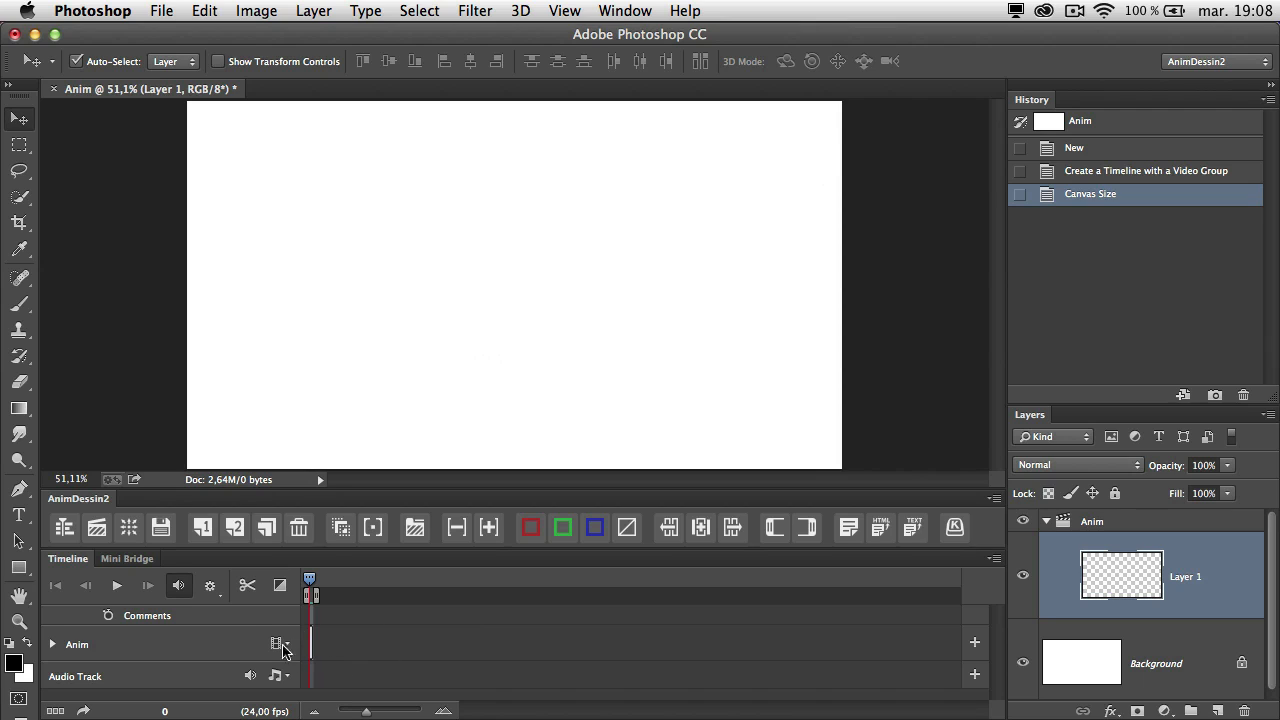
# Step: Magnify the timeline and try adding a standard new layer after Layer 1, deleting it again
pyautogui.click(418, 712)
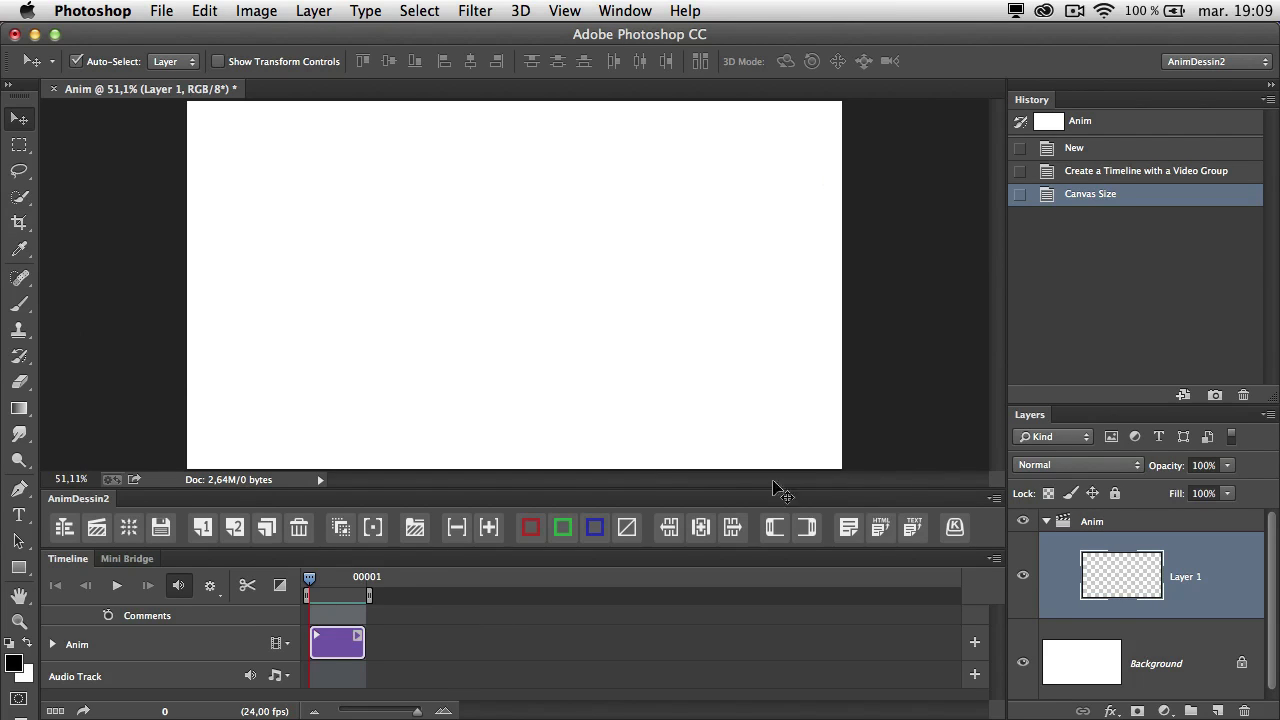
pyautogui.click(1218, 710)
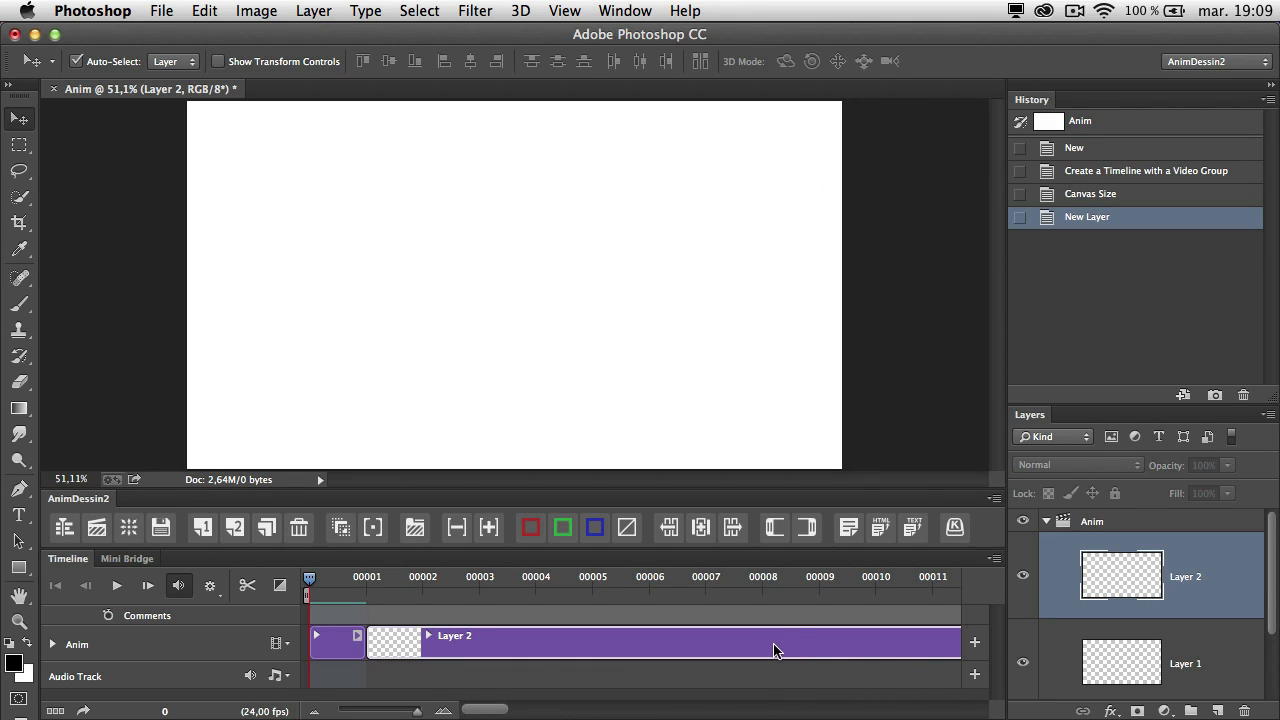
pyautogui.click(1245, 710)
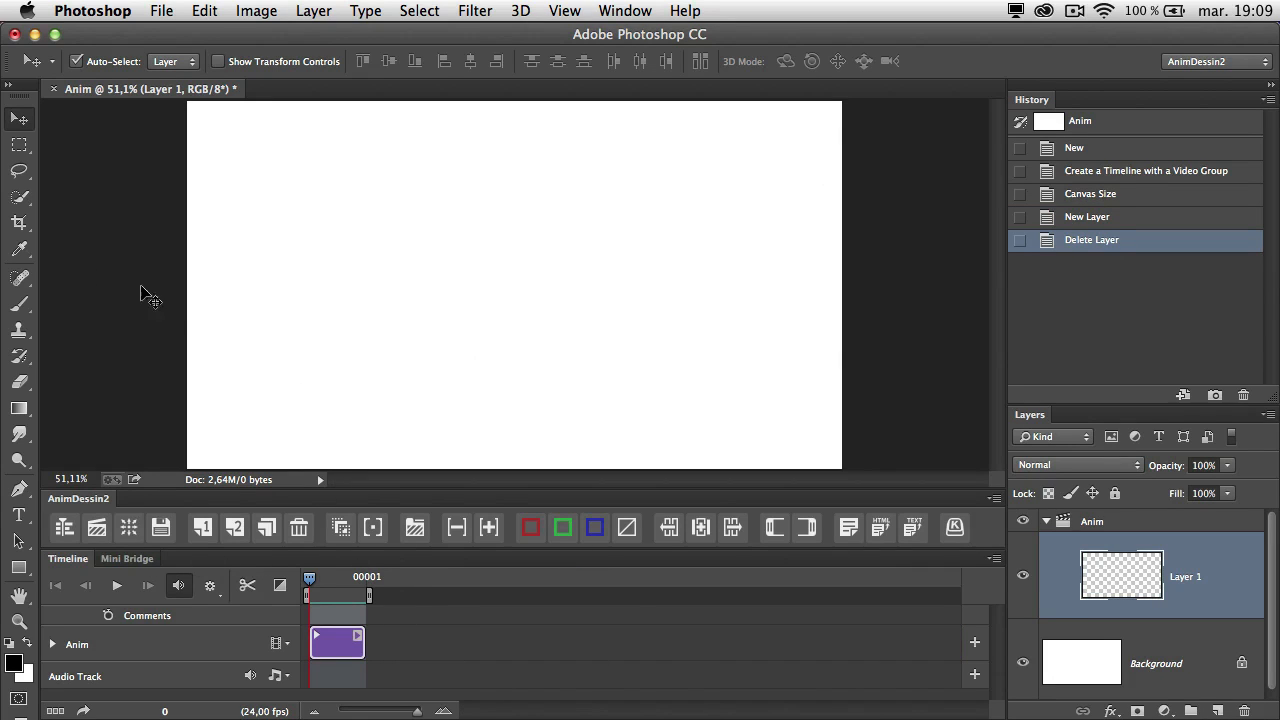
# Step: Draw a rough circle on Layer 1 with the 21 px Brush and create a following keyframe visible on 1 frame
pyautogui.click(19, 304)
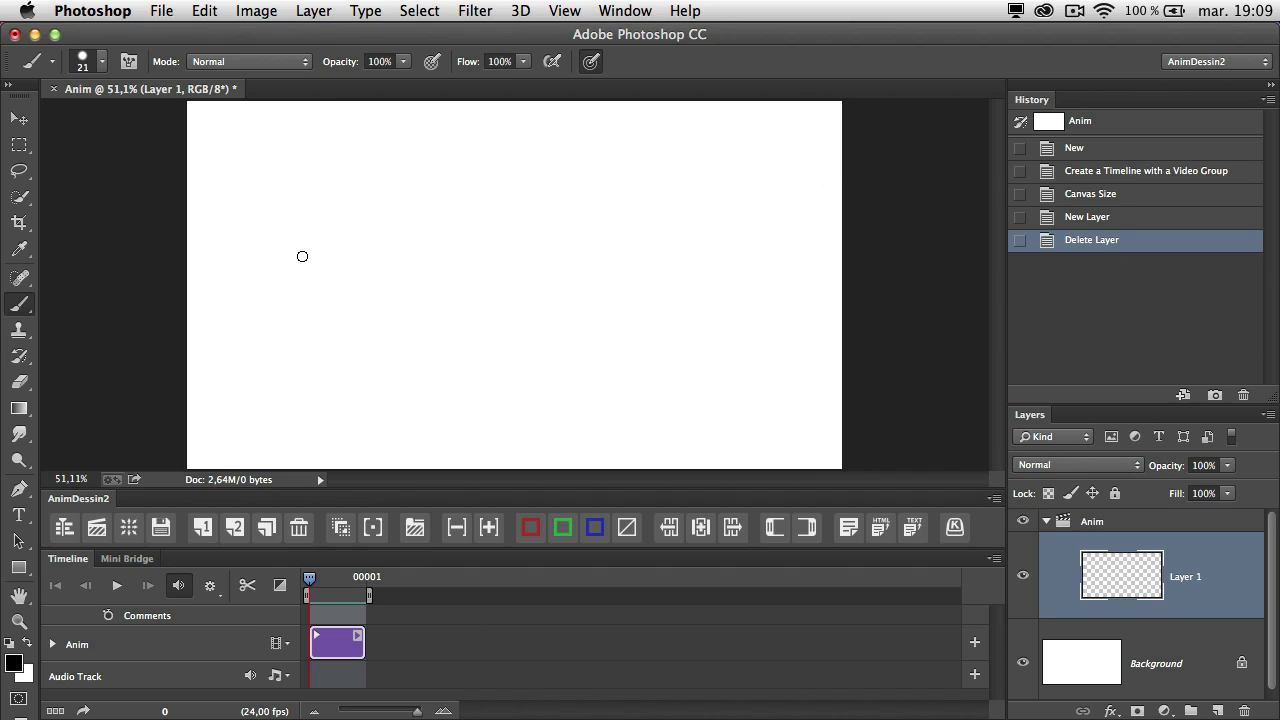
pyautogui.moveTo(265, 254)
pyautogui.mouseDown()
pyautogui.moveTo(318, 293)
pyautogui.moveTo(305, 234)
pyautogui.mouseUp()
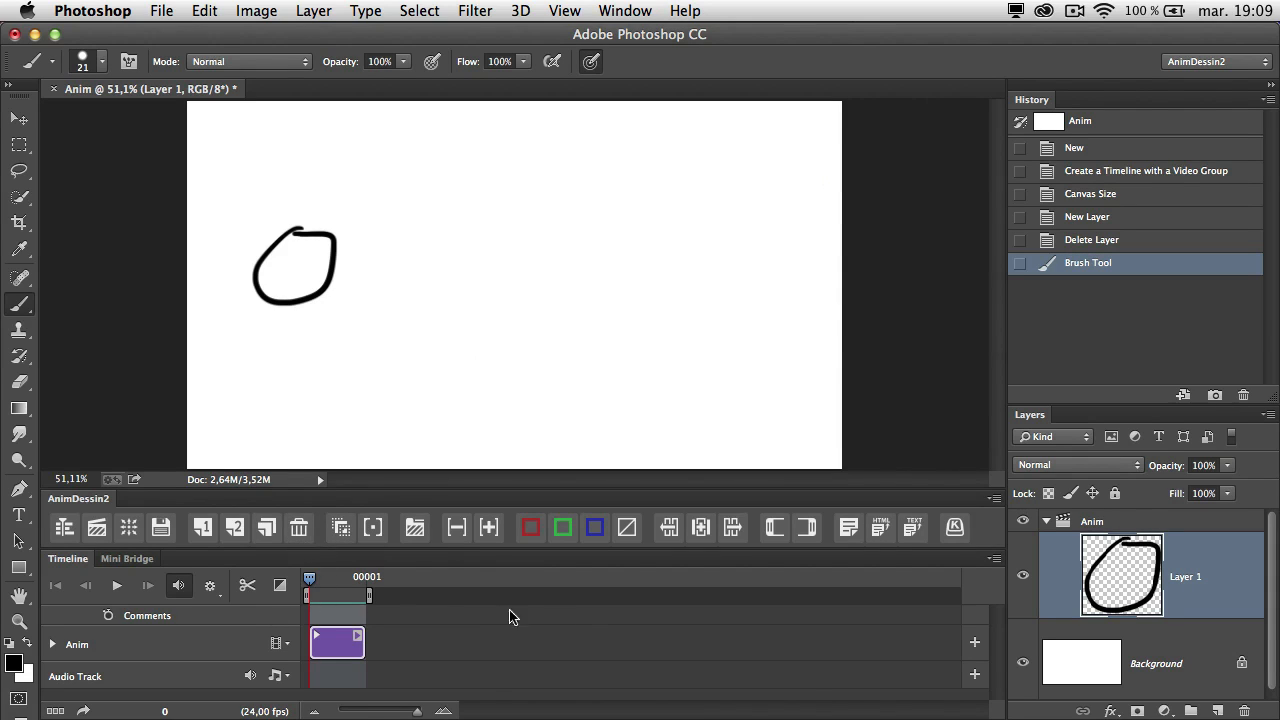
pyautogui.click(995, 560)
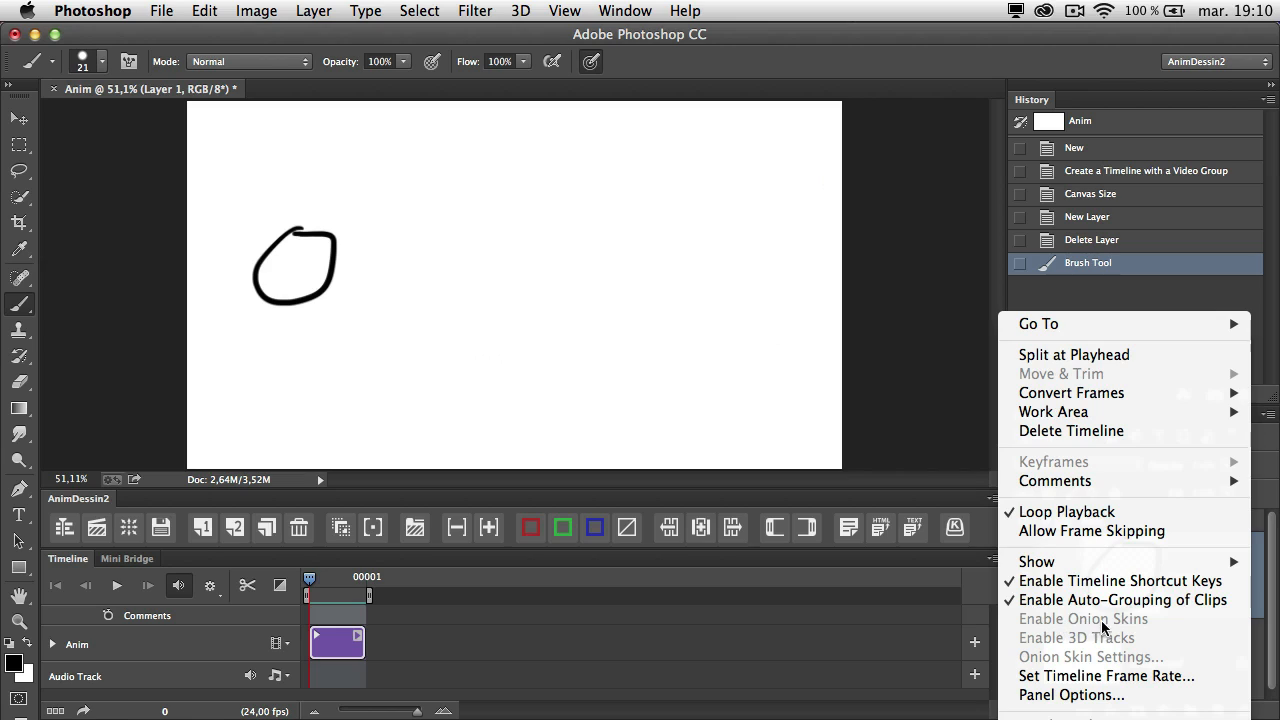
pyautogui.click(202, 532)
pyautogui.click(202, 532)
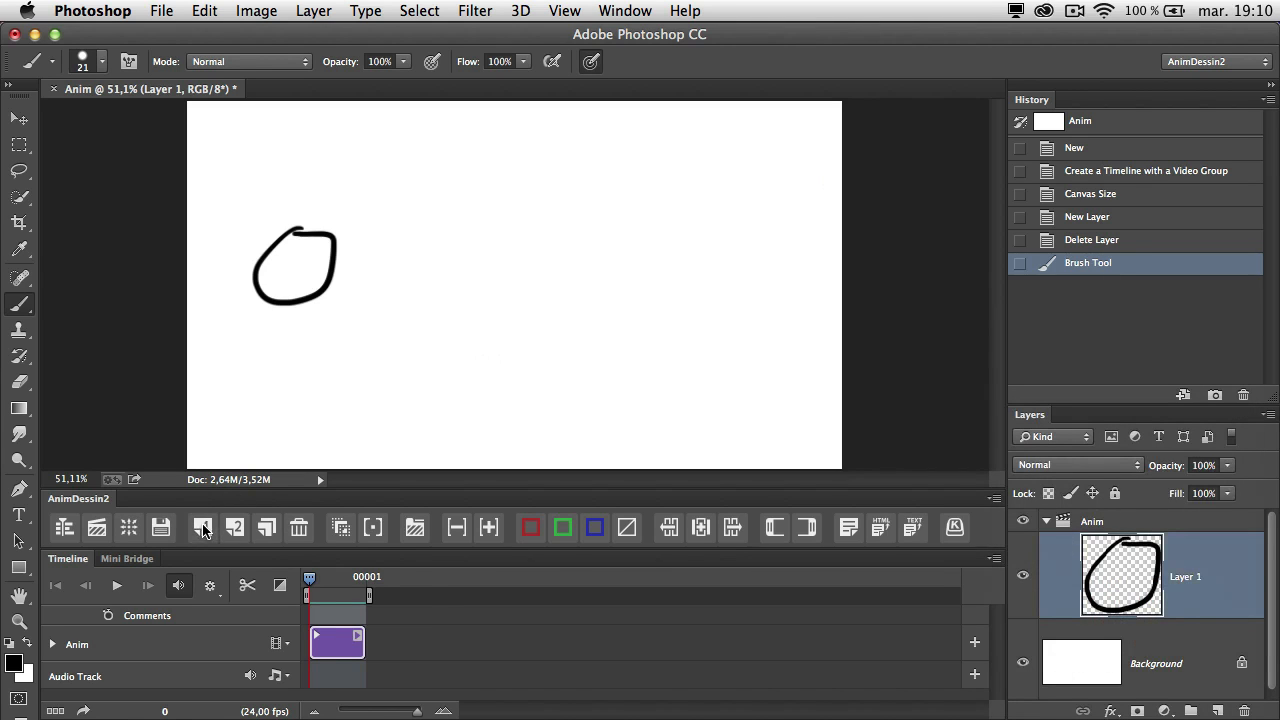
# Step: Set the onion skins to 2 frames before, maximum opacity 25% and minimum opacity 15%
pyautogui.click(373, 527)
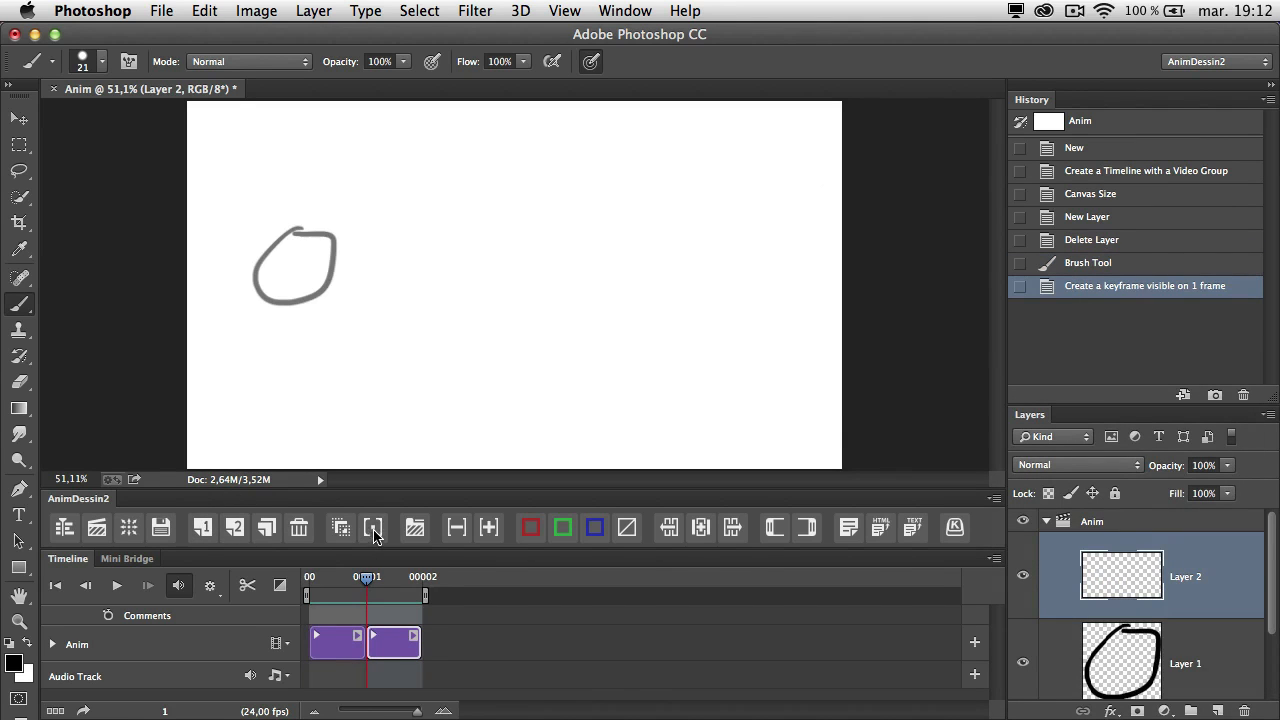
pyautogui.click(415, 527)
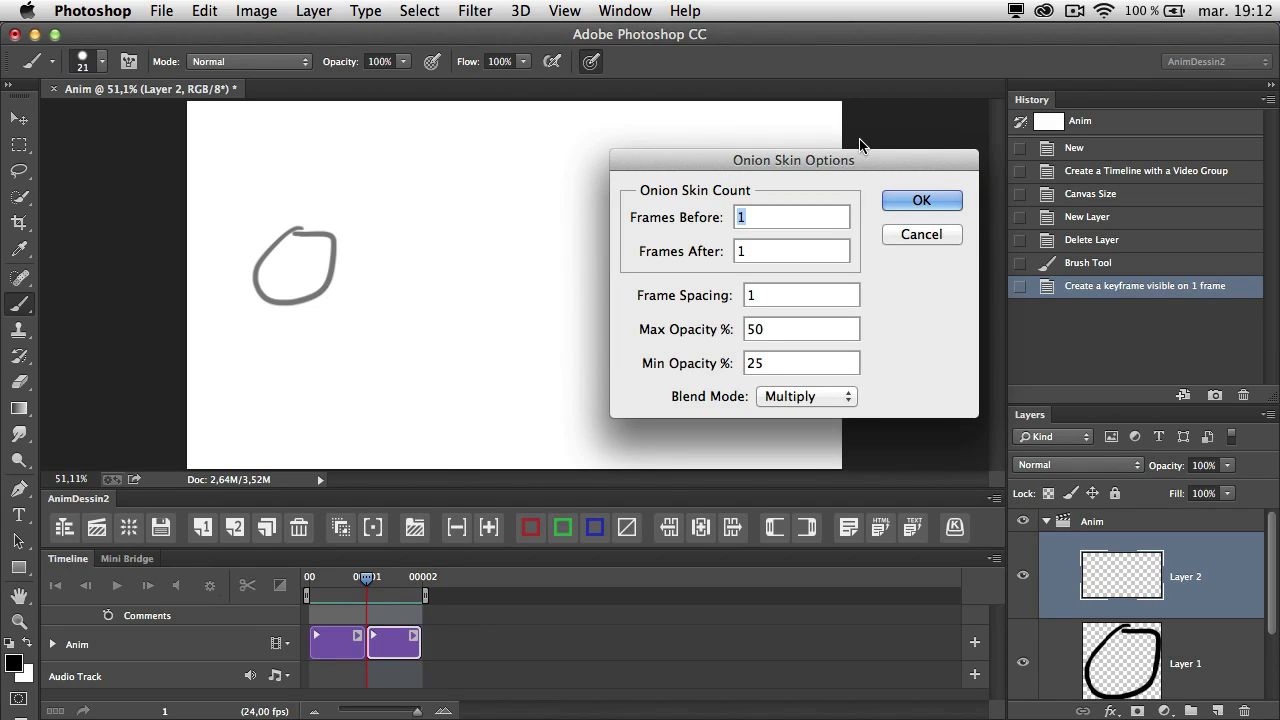
pyautogui.press('Up')
pyautogui.press('Tab')
pyautogui.press('Tab')
pyautogui.hotkey('shift', 'Down')
pyautogui.hotkey('shift', 'Down')
pyautogui.hotkey('shift', 'Down')
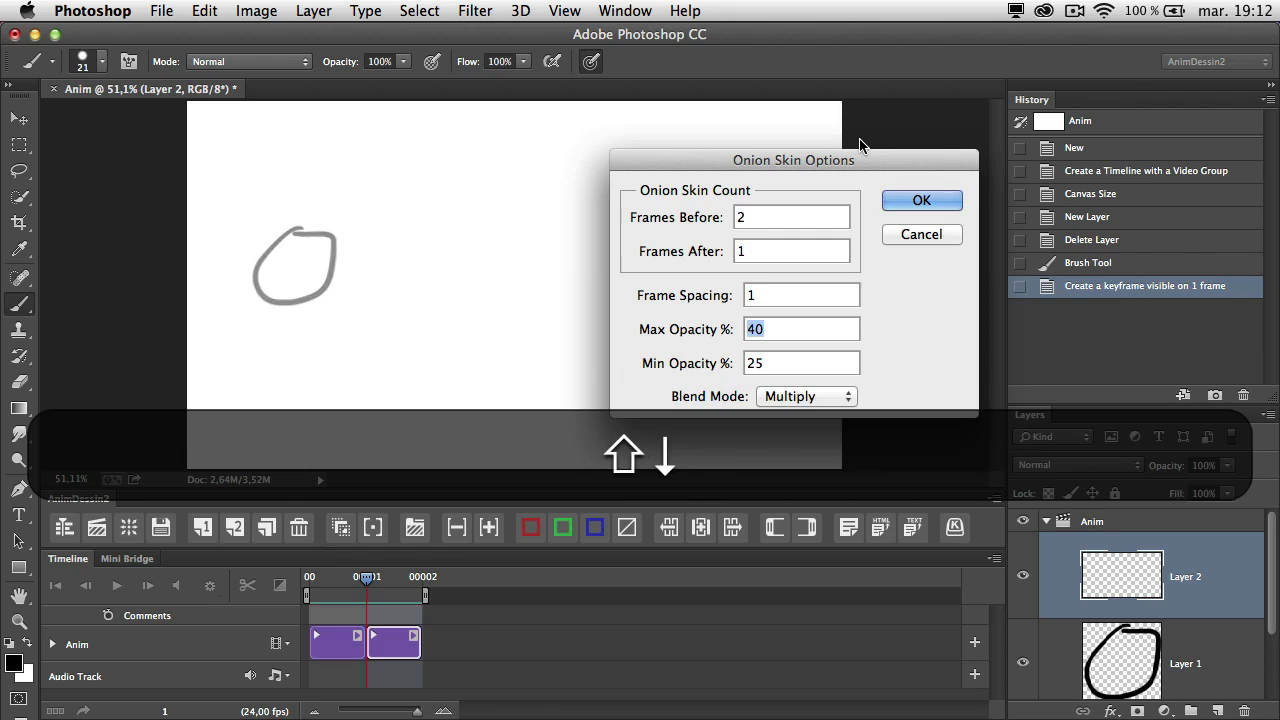
pyautogui.press('Up')
pyautogui.press('Up')
pyautogui.press('Up')
pyautogui.press('Up')
pyautogui.press('Up')
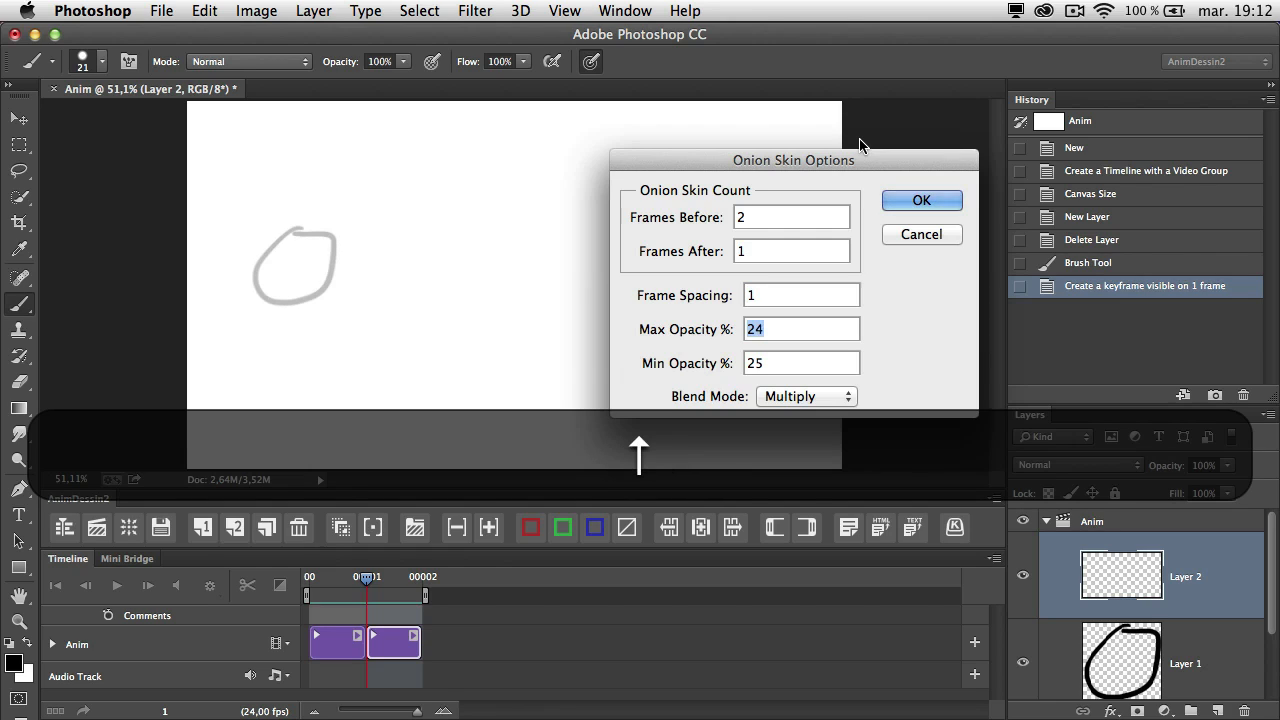
pyautogui.press('Tab')
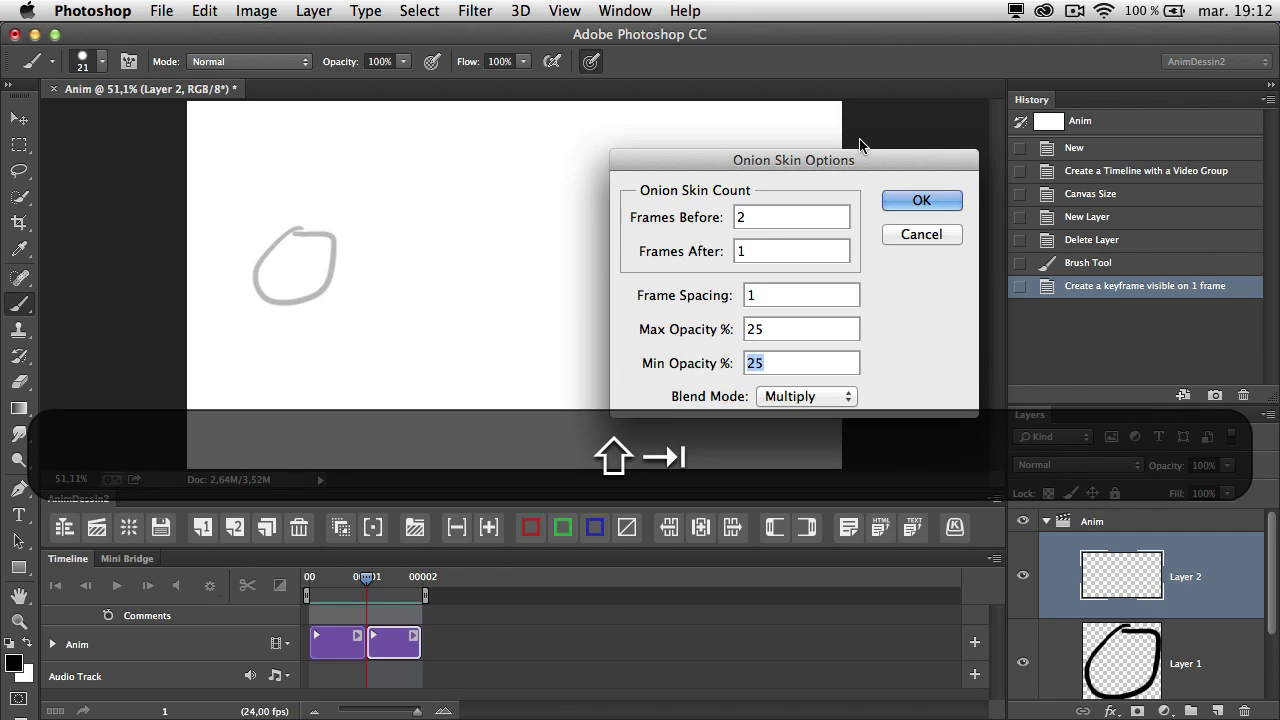
pyautogui.hotkey('shift', 'Down')
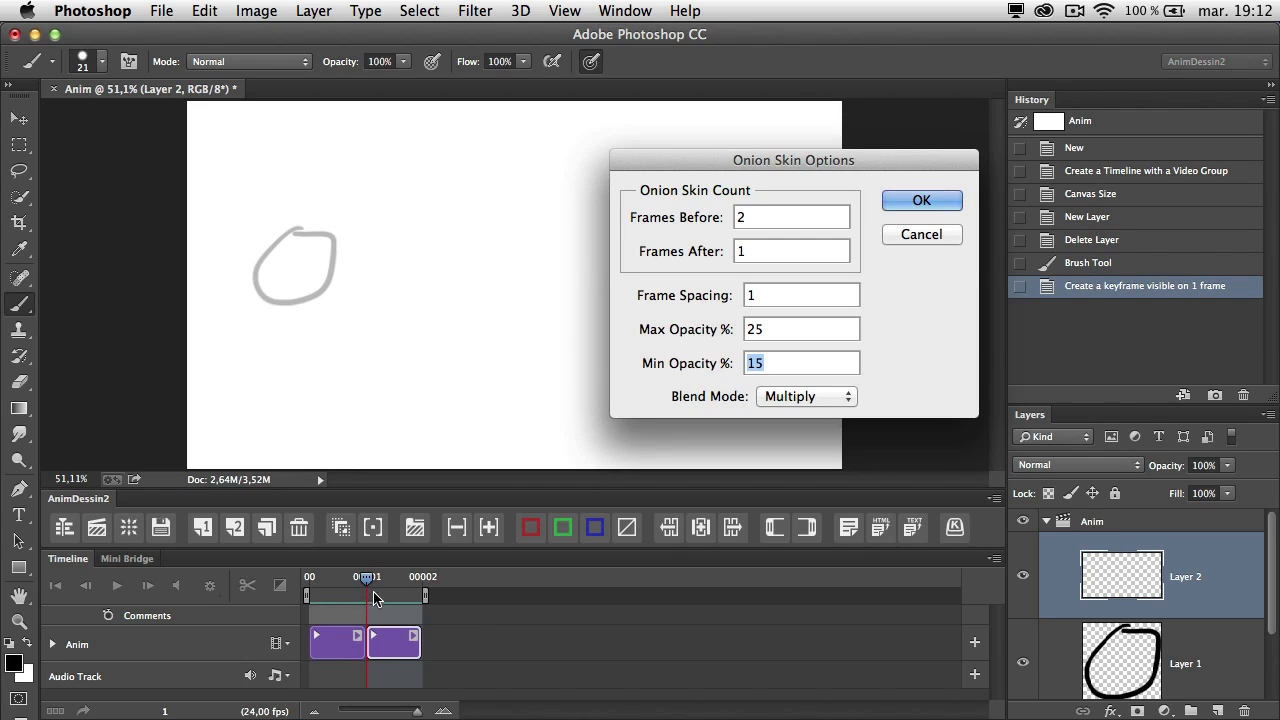
pyautogui.click(922, 203)
# Step: Draw a second circle offset down and to the right, then add a 1-frame keyframe with a third, larger circle further along
pyautogui.moveTo(296, 292)
pyautogui.mouseDown()
pyautogui.moveTo(329, 322)
pyautogui.moveTo(356, 246)
pyautogui.moveTo(300, 295)
pyautogui.mouseUp()
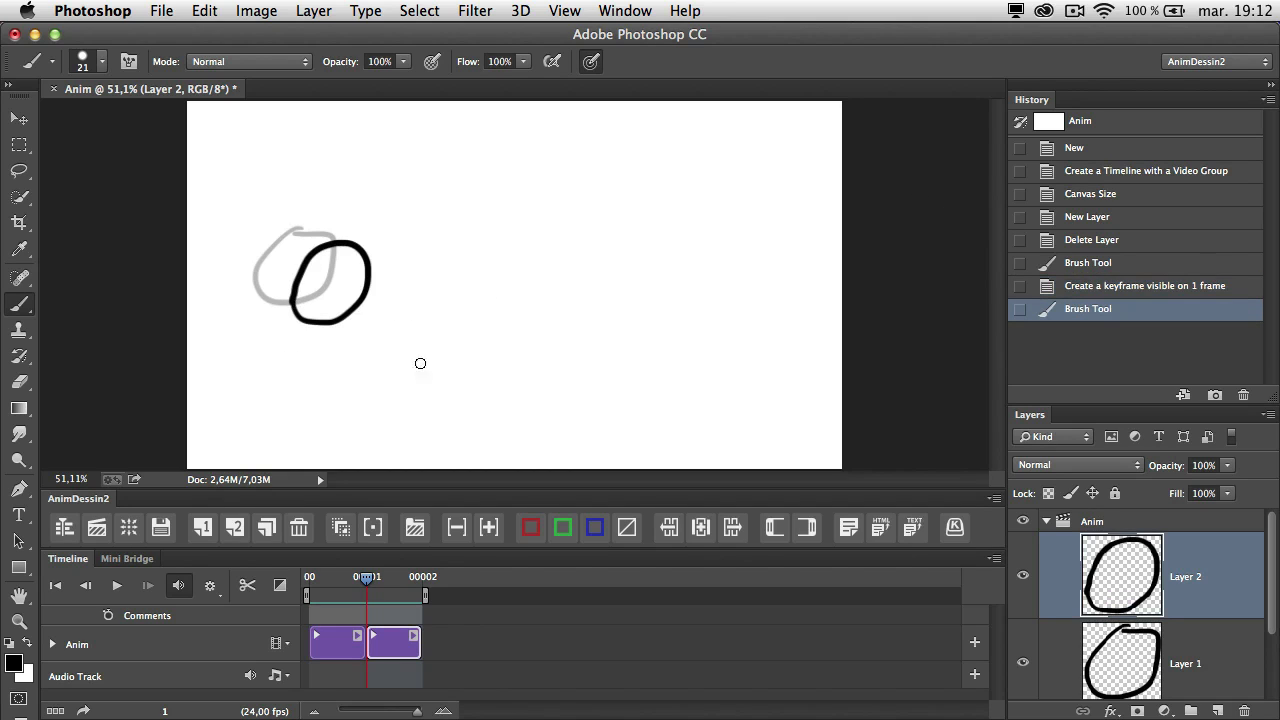
pyautogui.click(202, 527)
pyautogui.moveTo(344, 264)
pyautogui.mouseDown()
pyautogui.moveTo(340, 349)
pyautogui.moveTo(424, 292)
pyautogui.moveTo(380, 250)
pyautogui.moveTo(342, 272)
pyautogui.mouseUp()
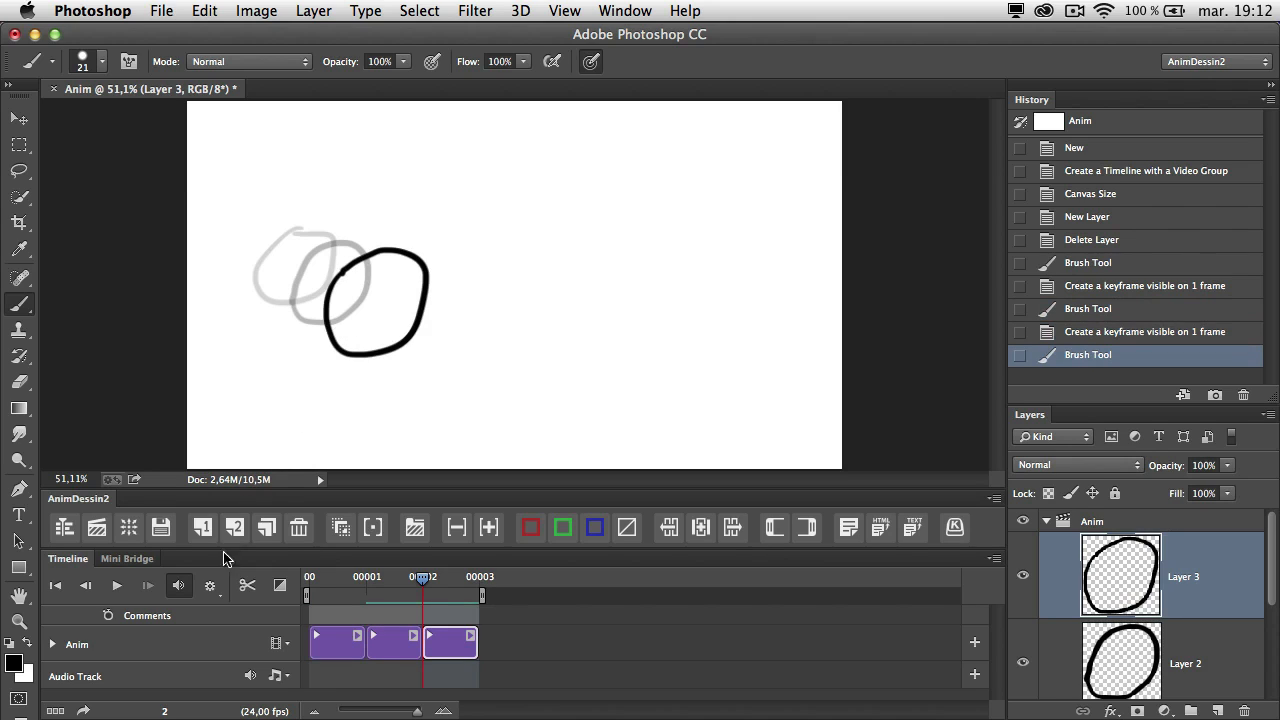
# Step: Return to the first frame and play back the three drawings of the animation
pyautogui.doubleClick(86, 585)
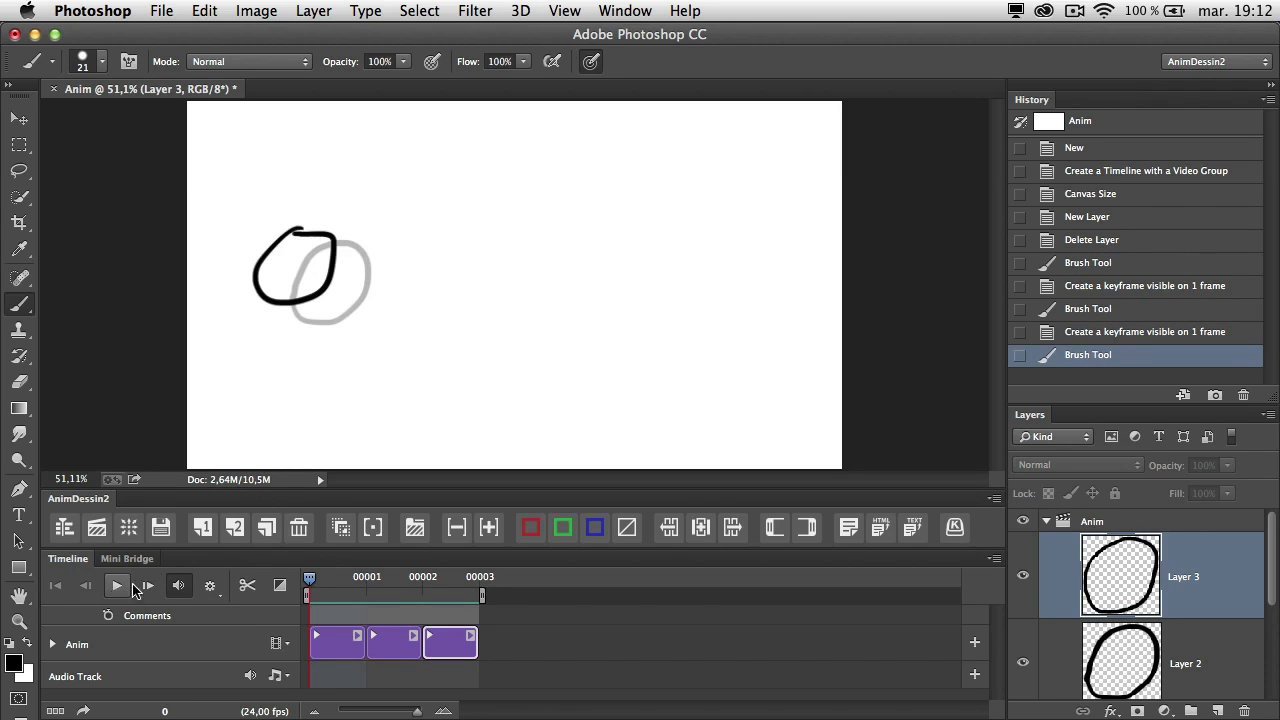
pyautogui.click(118, 586)
pyautogui.doubleClick(86, 586)
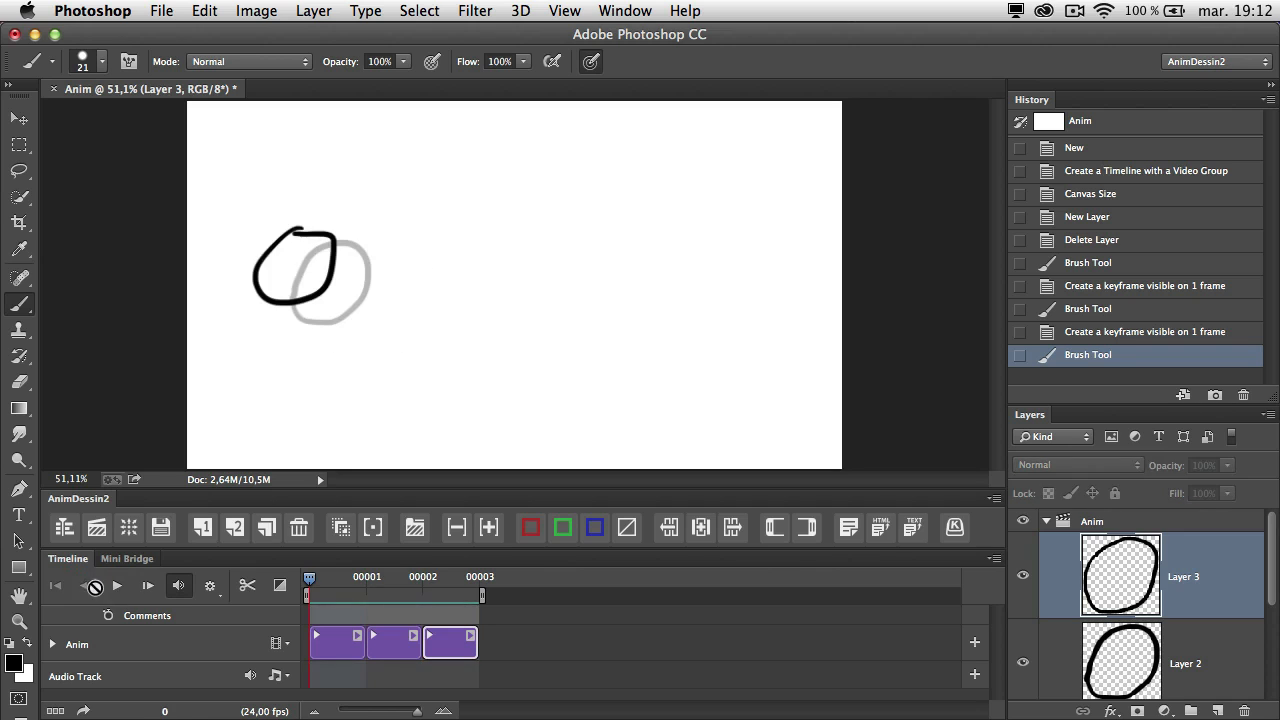
pyautogui.click(117, 586)
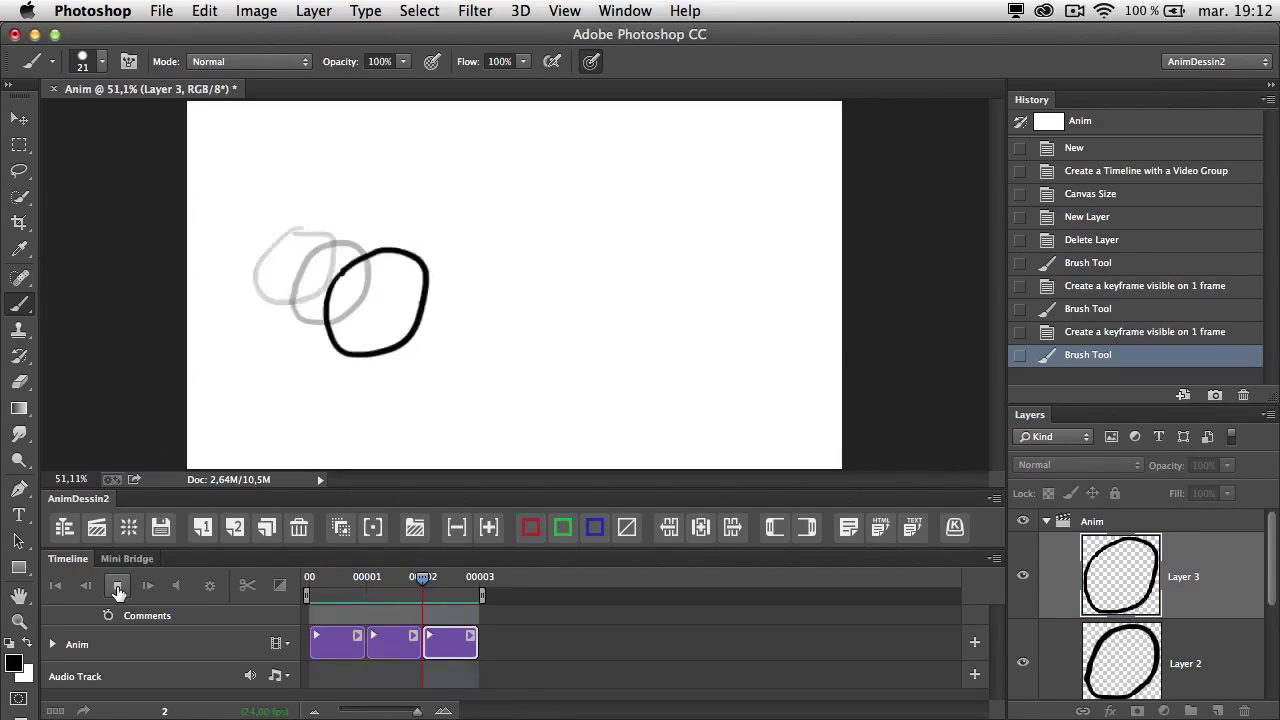
pyautogui.click(117, 586)
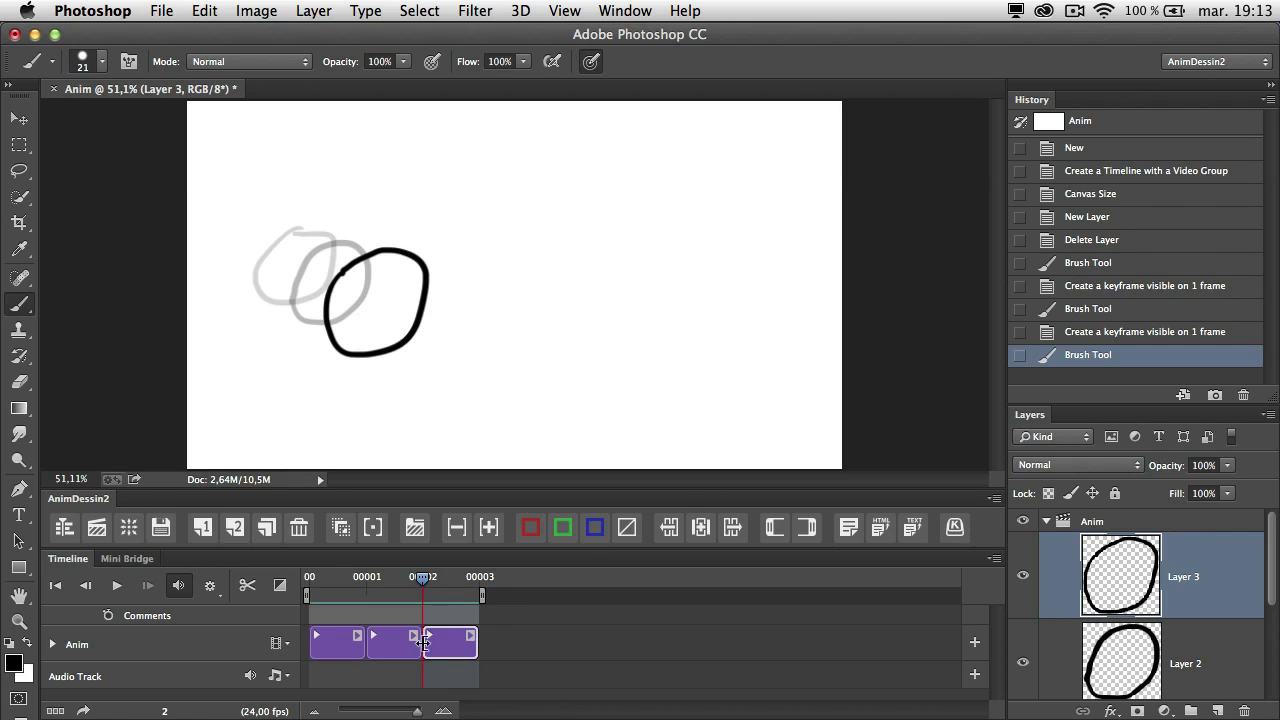
# Step: Lengthen the third drawing's exposure by six frames and shorten it back to a single frame
pyautogui.click(489, 528)
pyautogui.click(489, 528)
pyautogui.click(489, 528)
pyautogui.click(489, 528)
pyautogui.click(489, 528)
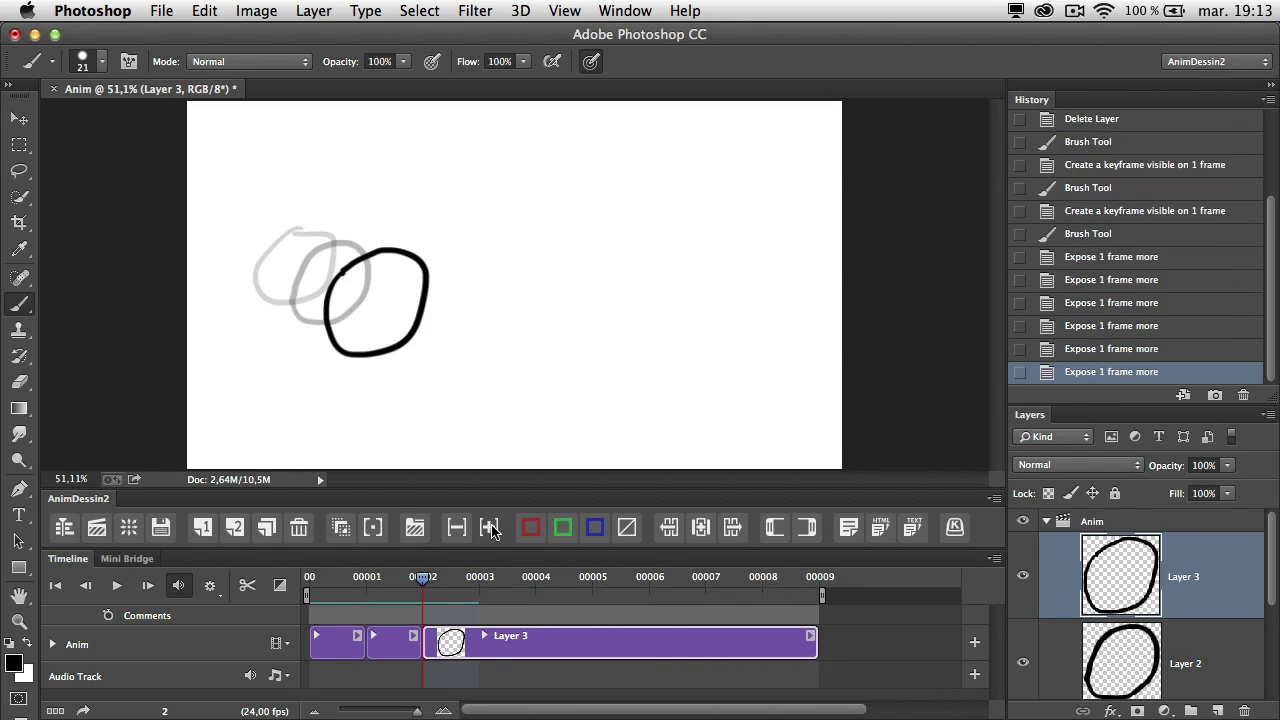
pyautogui.click(456, 528)
pyautogui.click(456, 528)
pyautogui.click(456, 528)
pyautogui.click(456, 528)
pyautogui.click(456, 528)
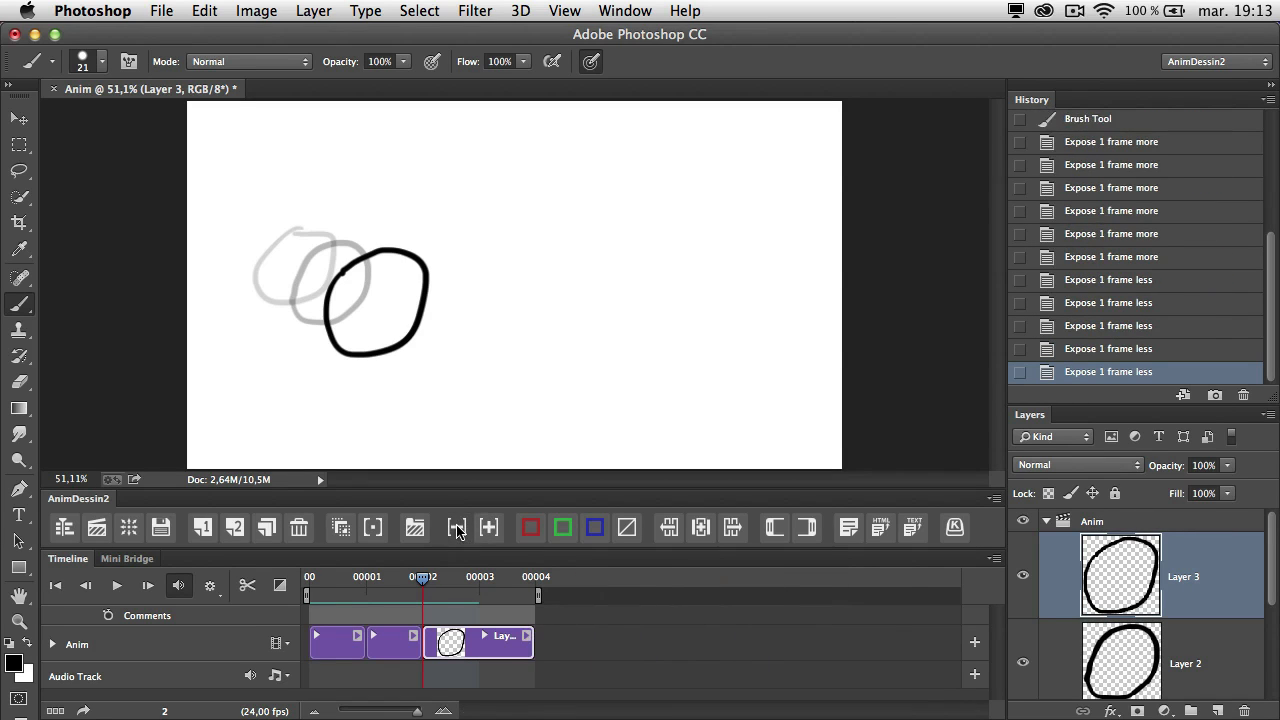
pyautogui.click(456, 528)
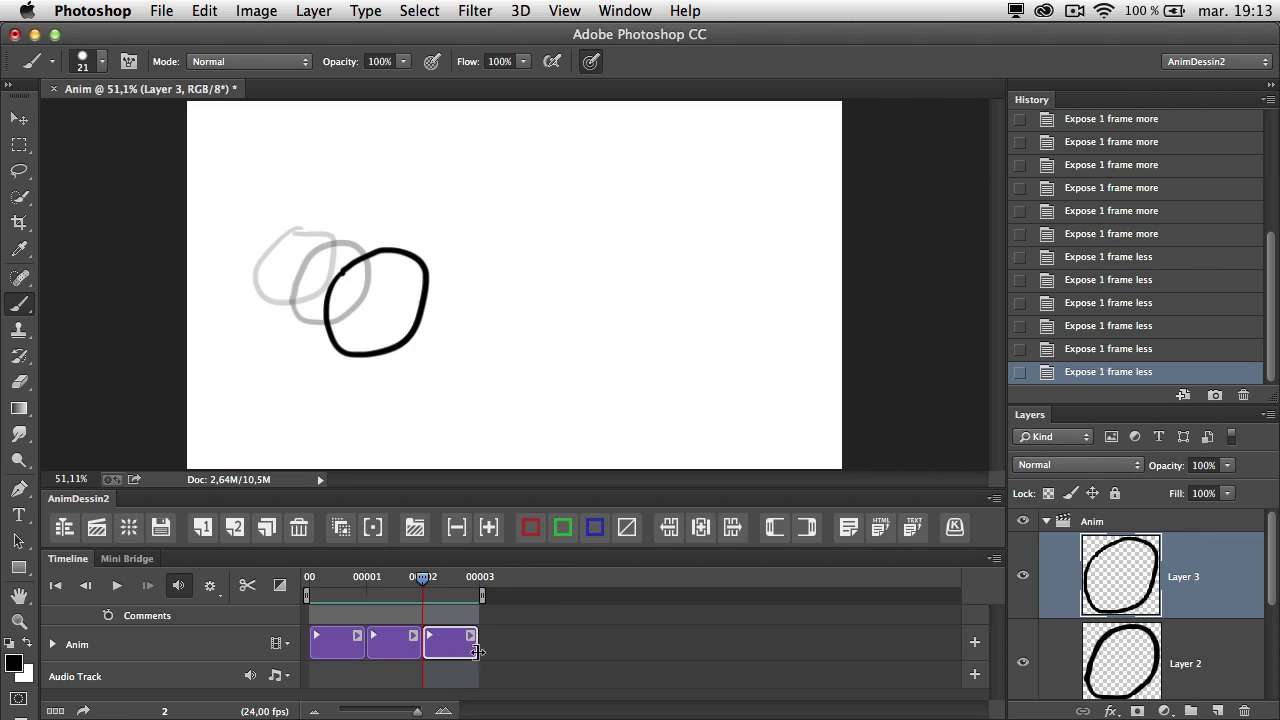
# Step: Create a keyframe visible on 2 frames and draw an ellipse overlapping the previous circle, keeping the onion skin options as they are
pyautogui.click(234, 532)
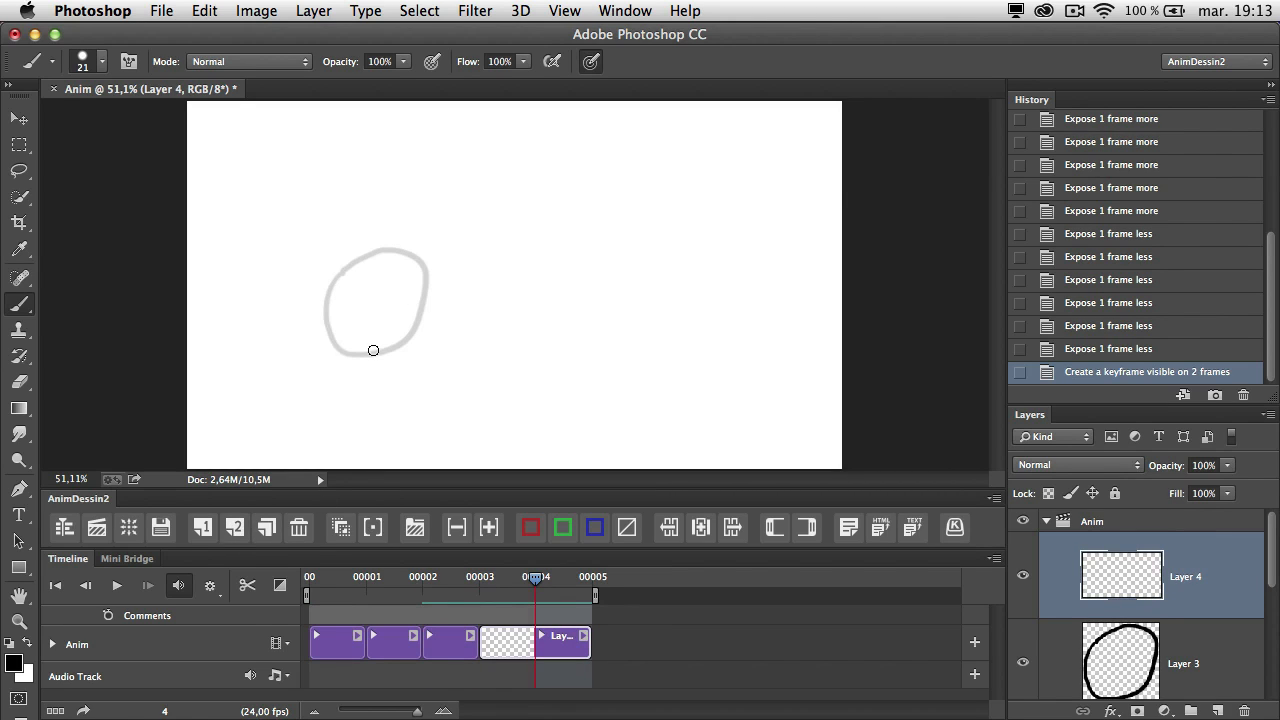
pyautogui.click(373, 529)
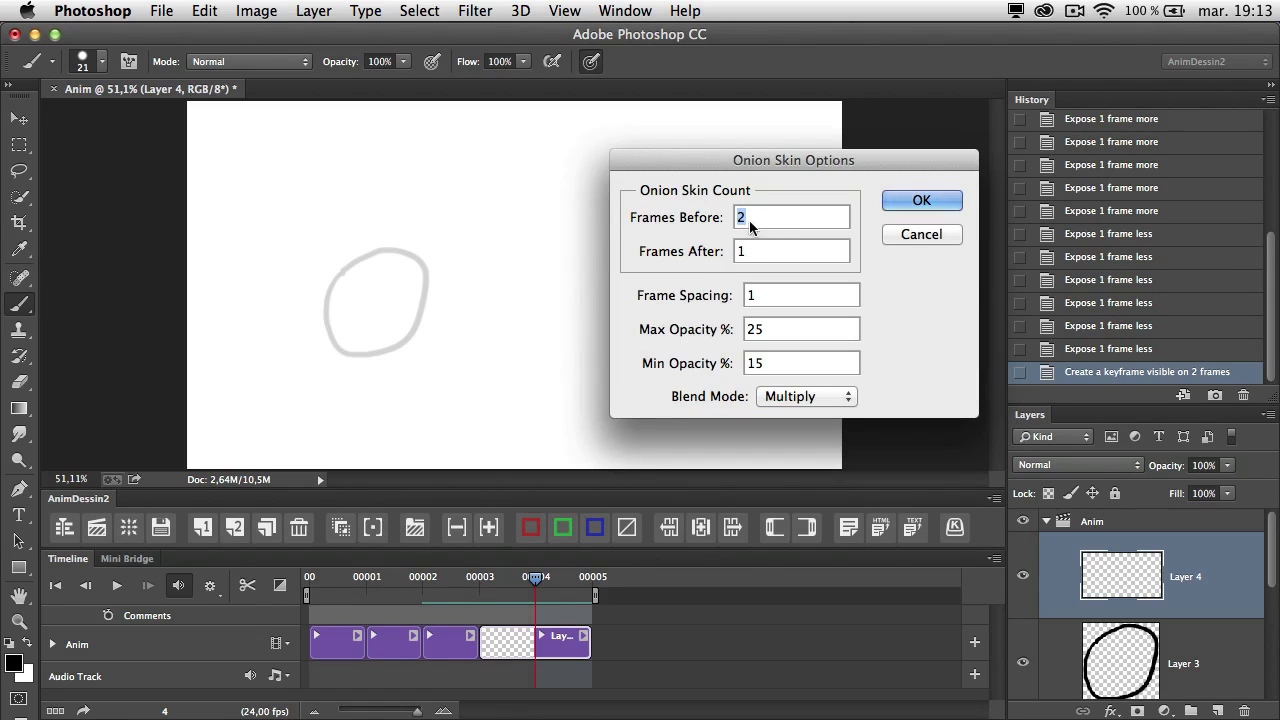
pyautogui.click(907, 236)
pyautogui.moveTo(382, 316)
pyautogui.mouseDown()
pyautogui.moveTo(464, 292)
pyautogui.moveTo(388, 292)
pyautogui.mouseUp()
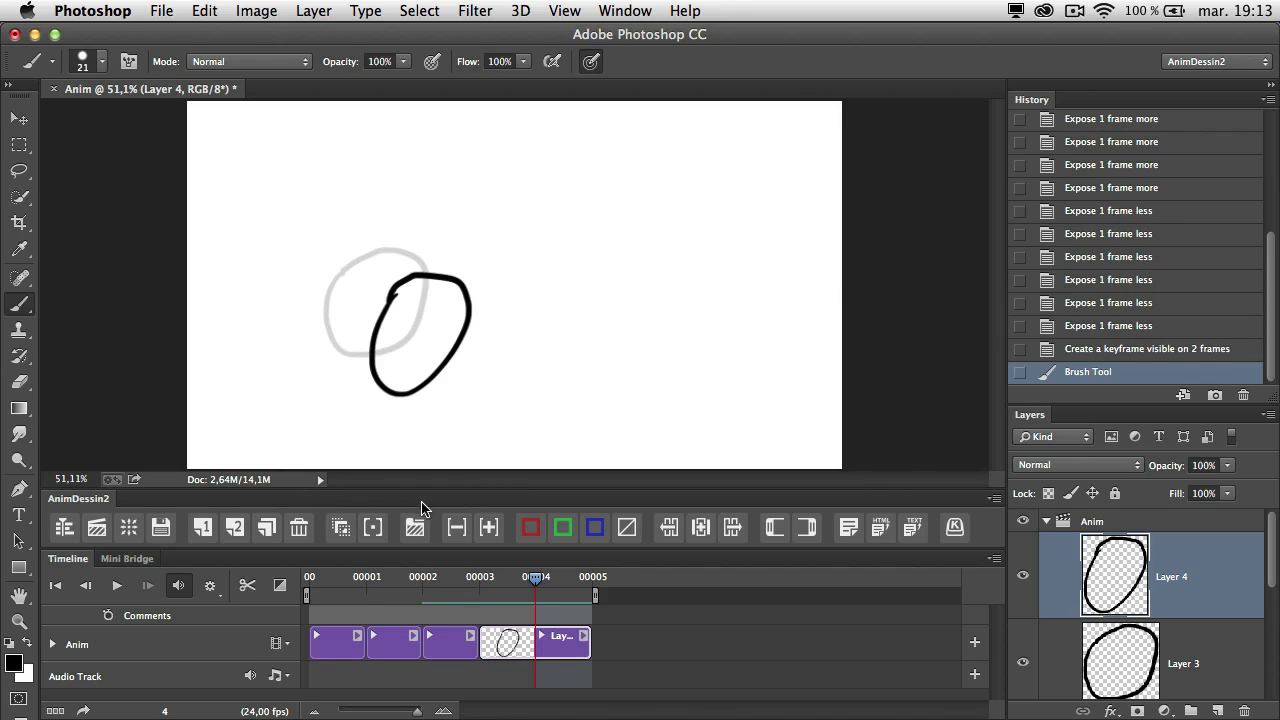
# Step: Add a 1-frame keyframe with another ellipse further down and to the right, and duplicate that keyframe
pyautogui.click(203, 527)
pyautogui.moveTo(422, 328)
pyautogui.mouseDown()
pyautogui.moveTo(401, 408)
pyautogui.moveTo(489, 394)
pyautogui.moveTo(484, 307)
pyautogui.moveTo(418, 338)
pyautogui.mouseUp()
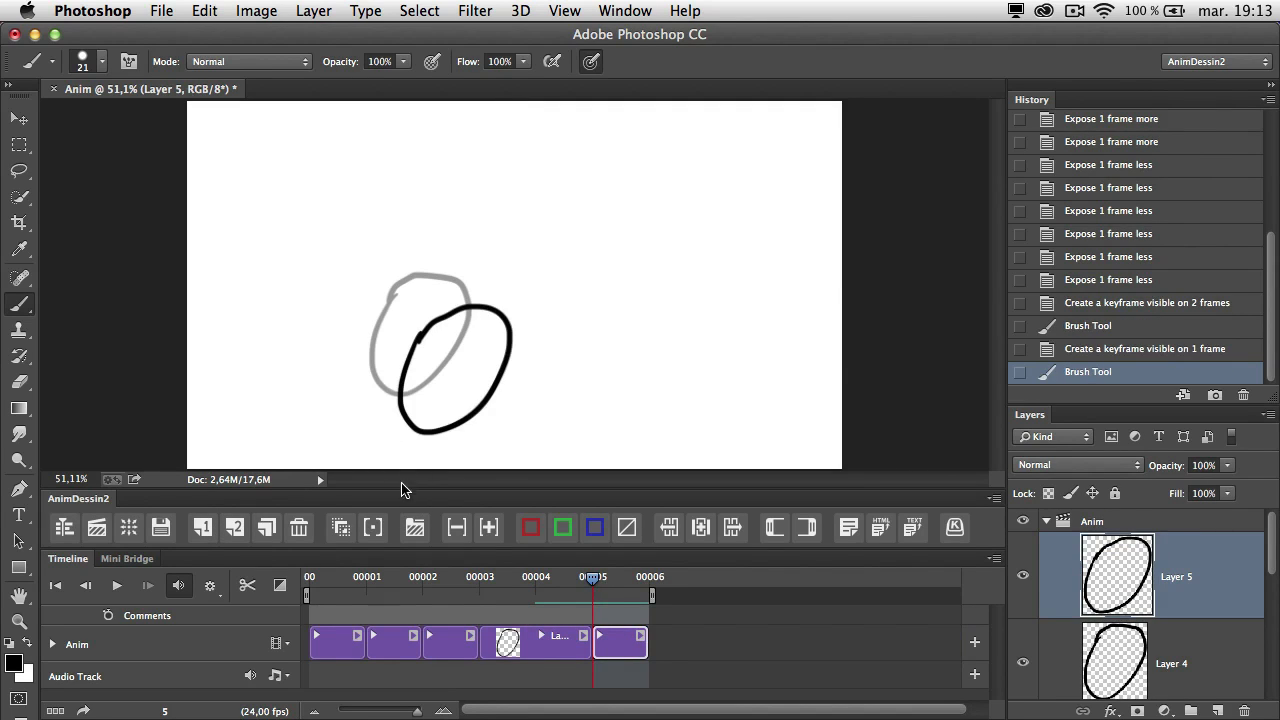
pyautogui.click(266, 531)
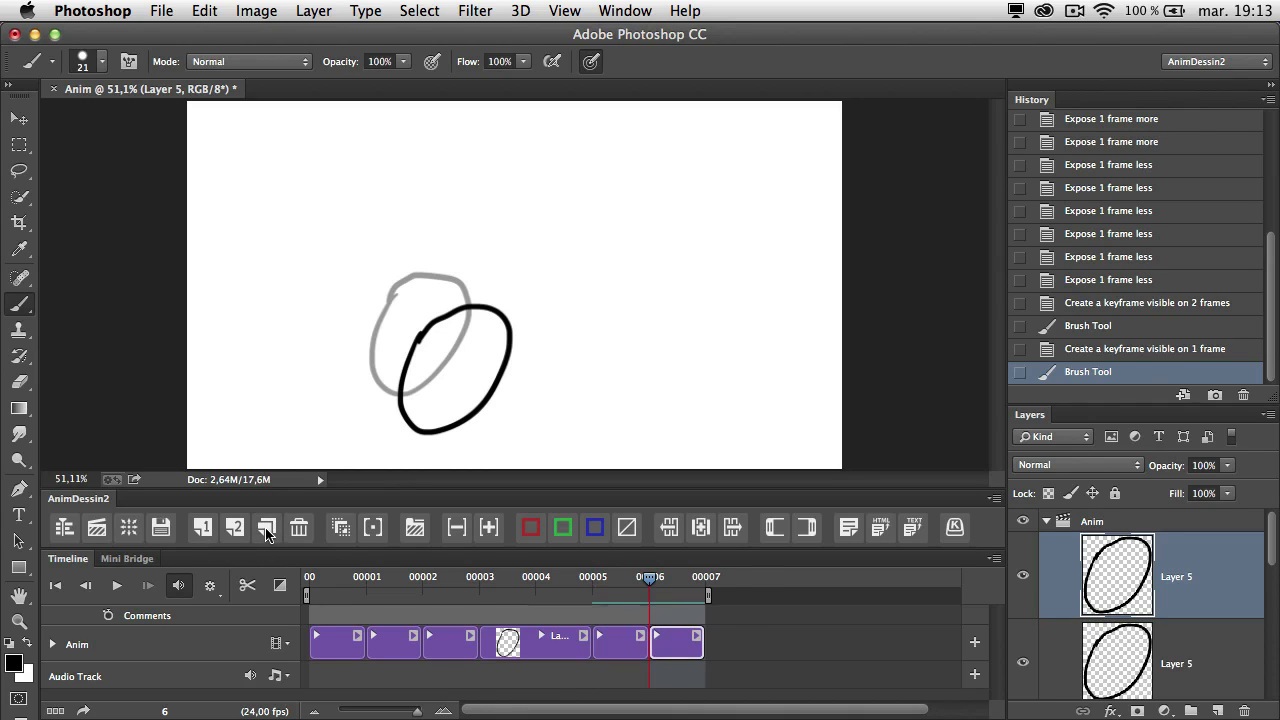
# Step: Colorize the duplicated keyframe in red and transform its ellipse: shift it slightly right, scale it to 108.50% and rotate it -5.84°
pyautogui.click(531, 527)
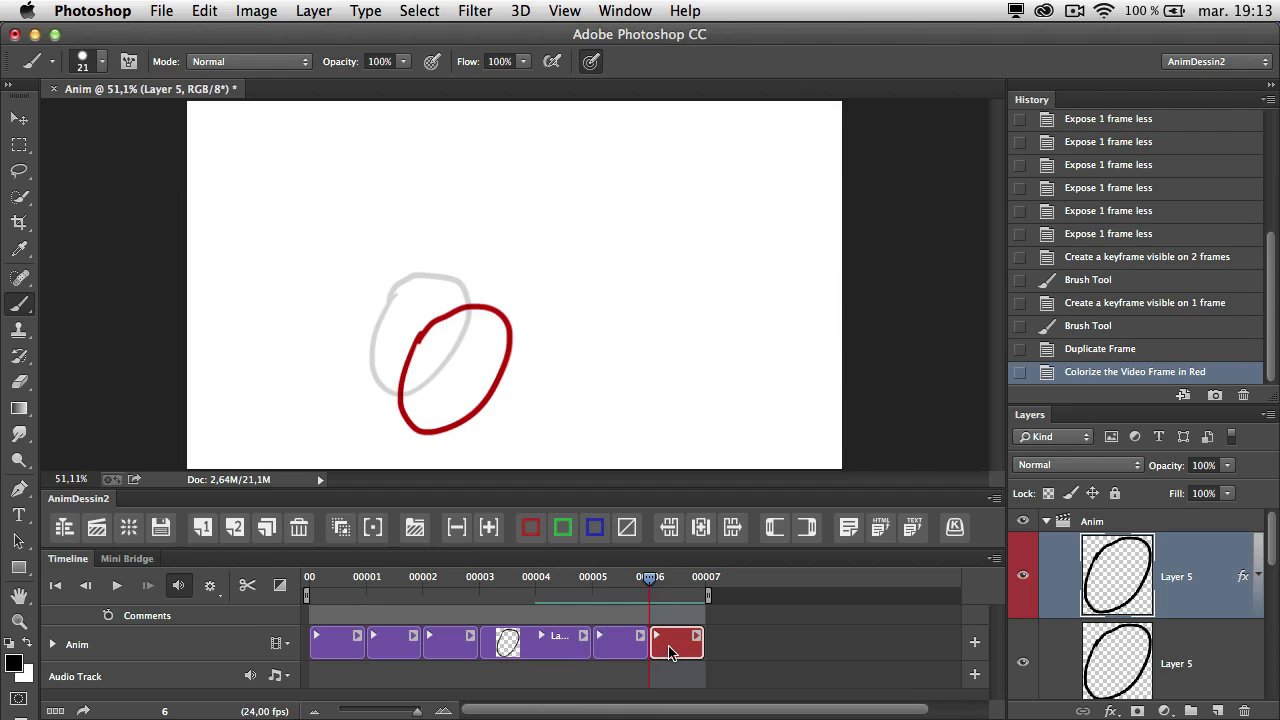
pyautogui.press('super+t')
pyautogui.moveTo(478, 392); pyautogui.dragTo(494, 392)
pyautogui.moveTo(551, 271)
pyautogui.mouseDown()
pyautogui.moveTo(541, 259)
pyautogui.moveTo(532, 284)
pyautogui.mouseUp()
pyautogui.moveTo(515, 333); pyautogui.dragTo(518, 347)
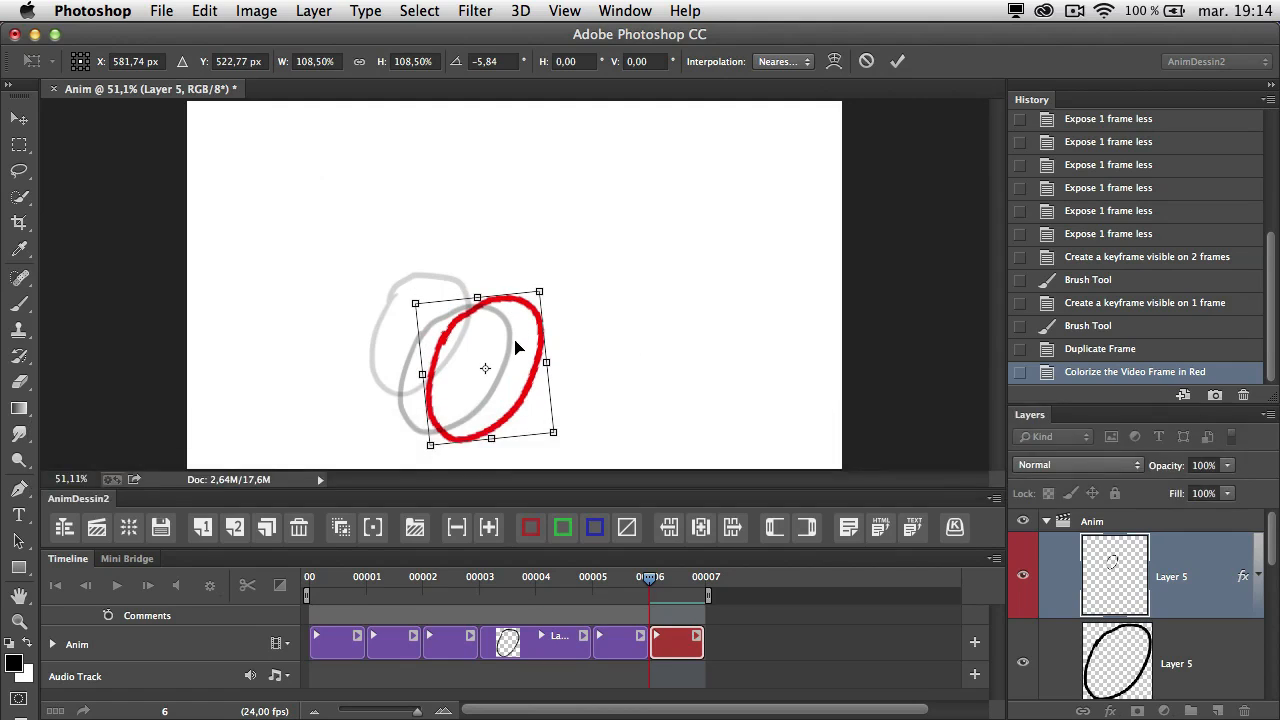
pyautogui.press('Return')
pyautogui.click(897, 61)
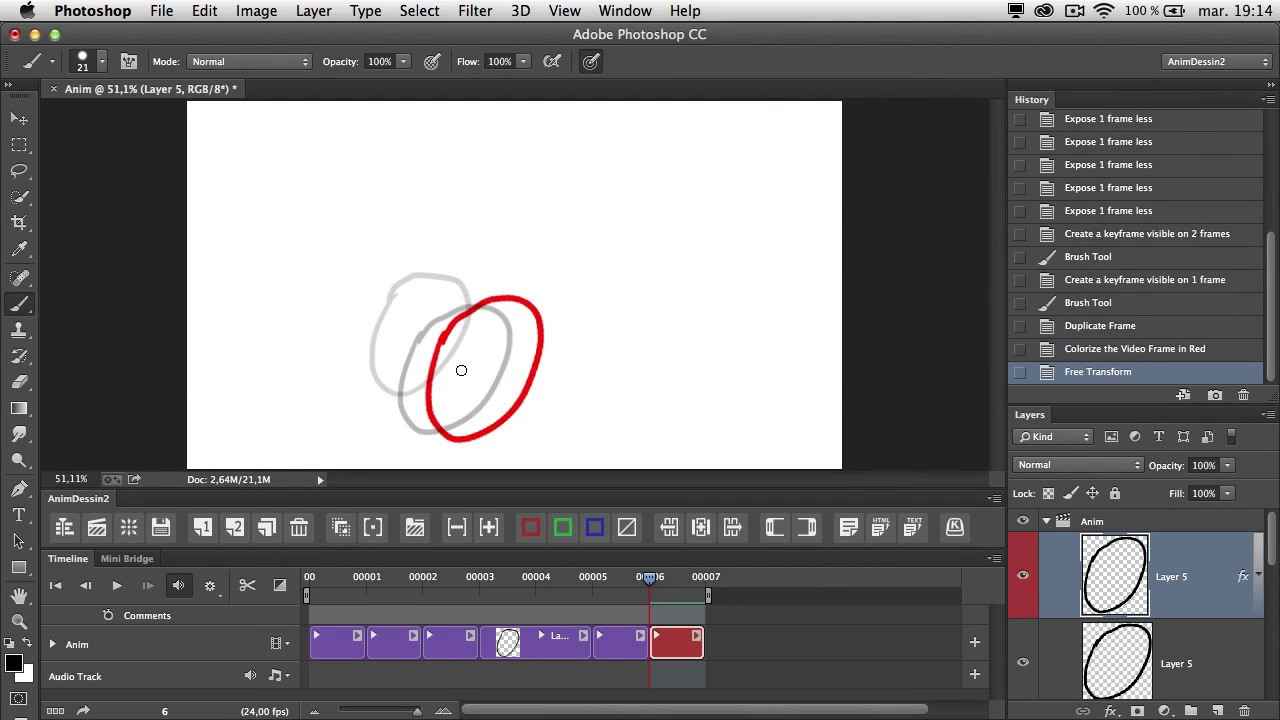
# Step: Draw two short eye strokes and a mouth stroke inside the red ellipse
pyautogui.moveTo(472, 351); pyautogui.dragTo(516, 347)
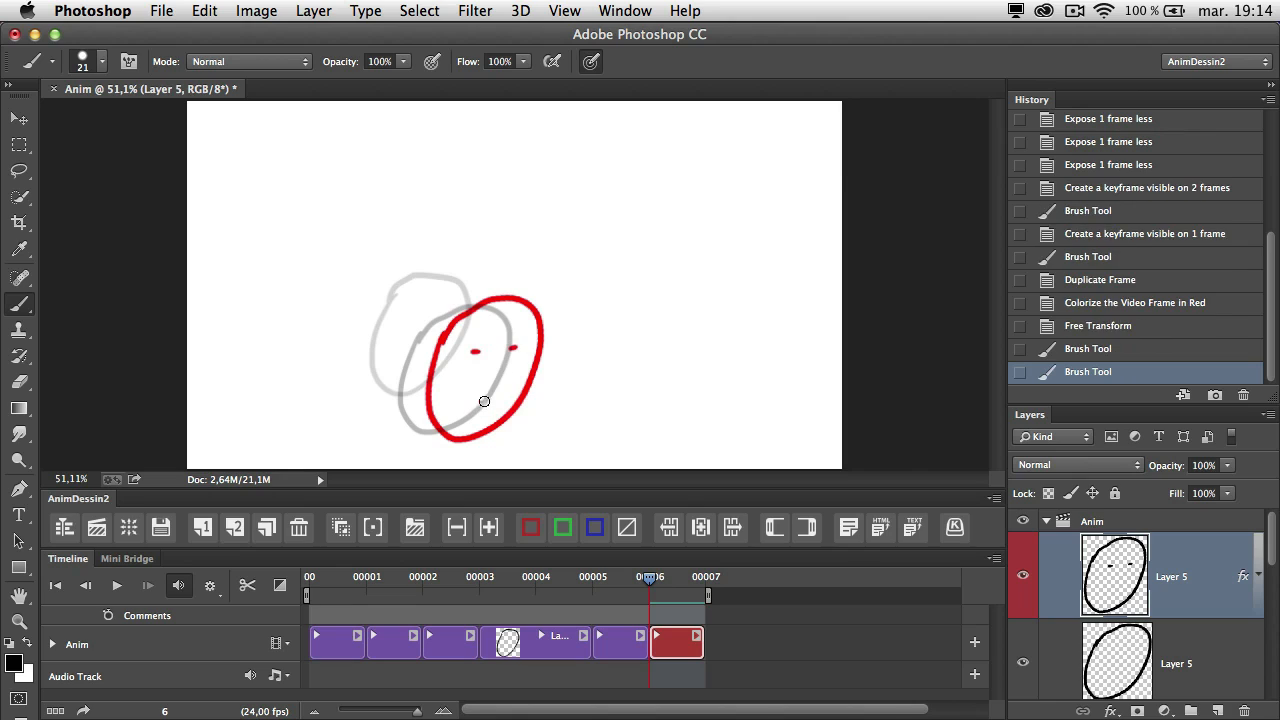
pyautogui.moveTo(479, 401); pyautogui.dragTo(490, 401)
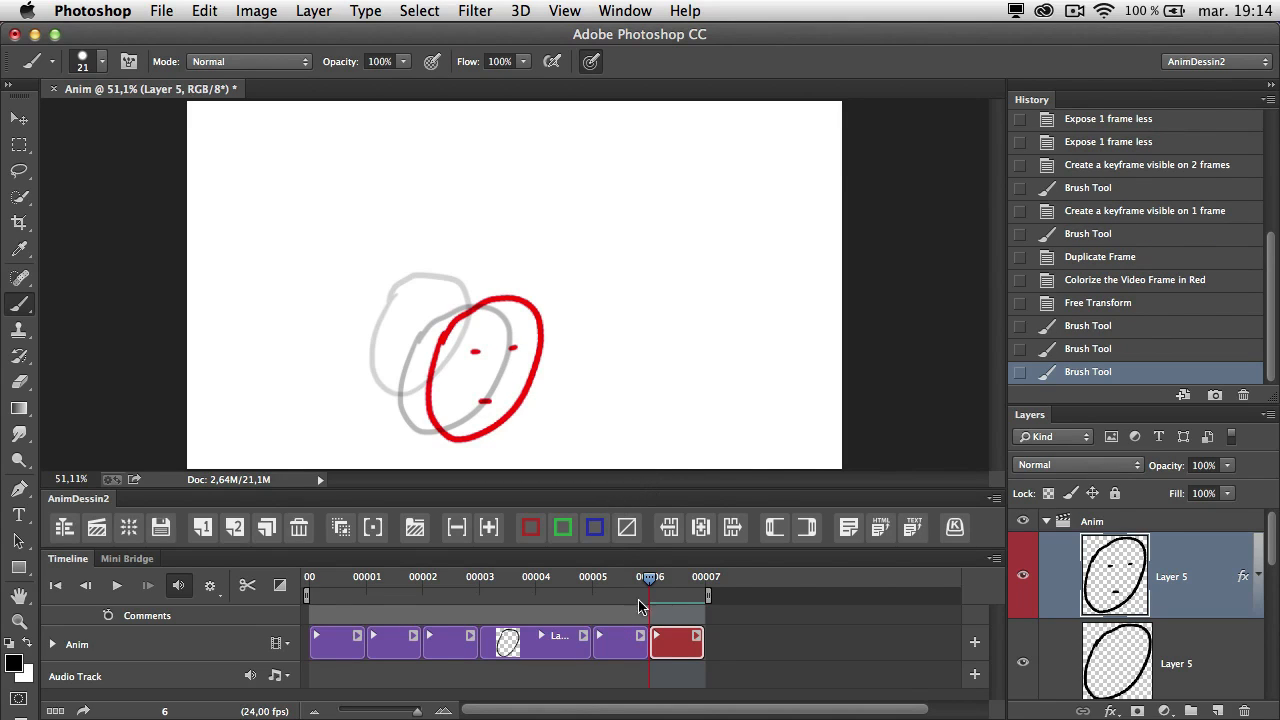
pyautogui.moveTo(650, 587); pyautogui.dragTo(647, 587)
# Step: Add a 1-frame keyframe after the red frame, draw a smiling face overlapping the red ellipse's right side, and colorize it in green
pyautogui.click(202, 528)
pyautogui.click(298, 531)
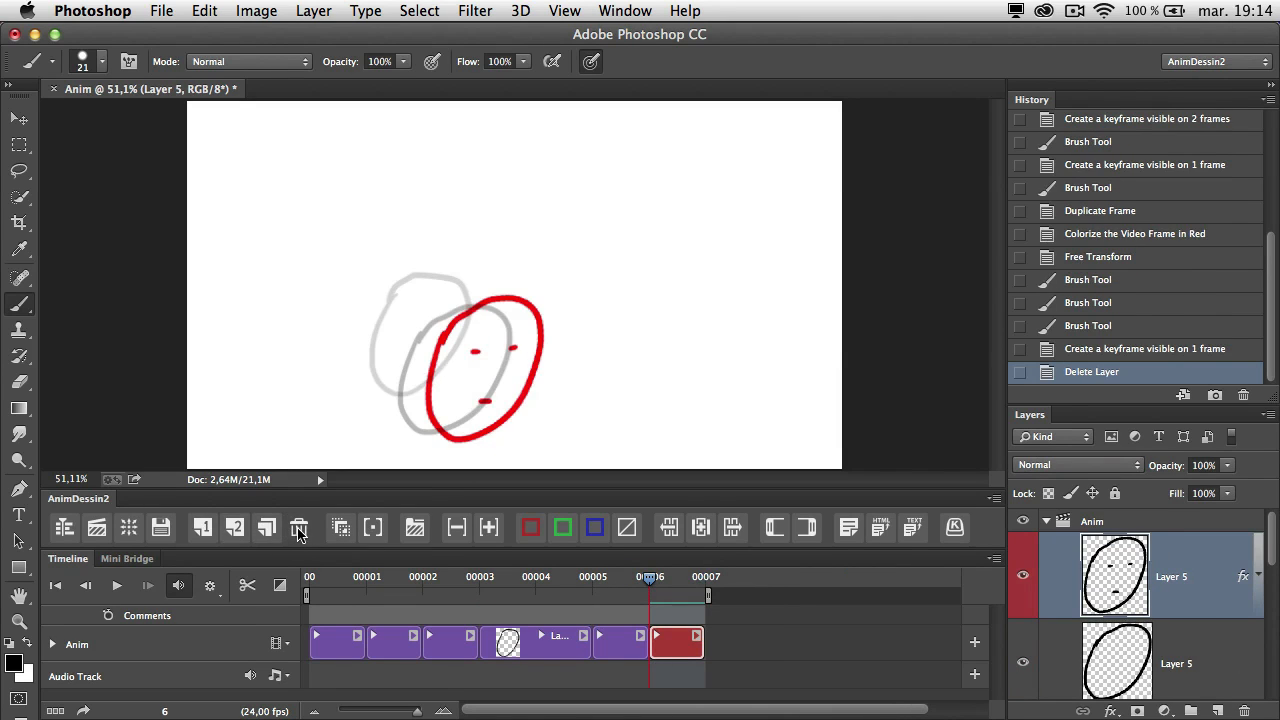
pyautogui.click(202, 528)
pyautogui.moveTo(488, 350)
pyautogui.mouseDown()
pyautogui.moveTo(507, 440)
pyautogui.moveTo(581, 336)
pyautogui.moveTo(510, 328)
pyautogui.moveTo(490, 354)
pyautogui.moveTo(566, 355)
pyautogui.mouseUp()
pyautogui.moveTo(541, 403); pyautogui.dragTo(553, 398)
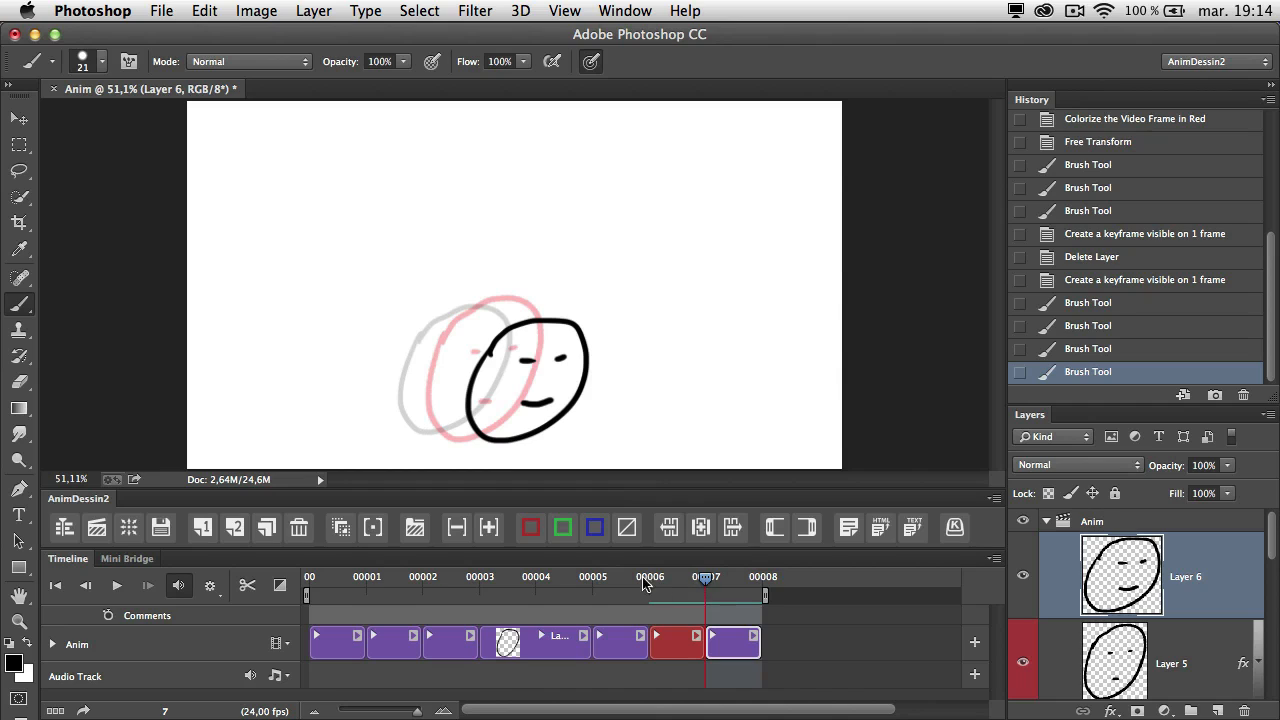
pyautogui.click(562, 530)
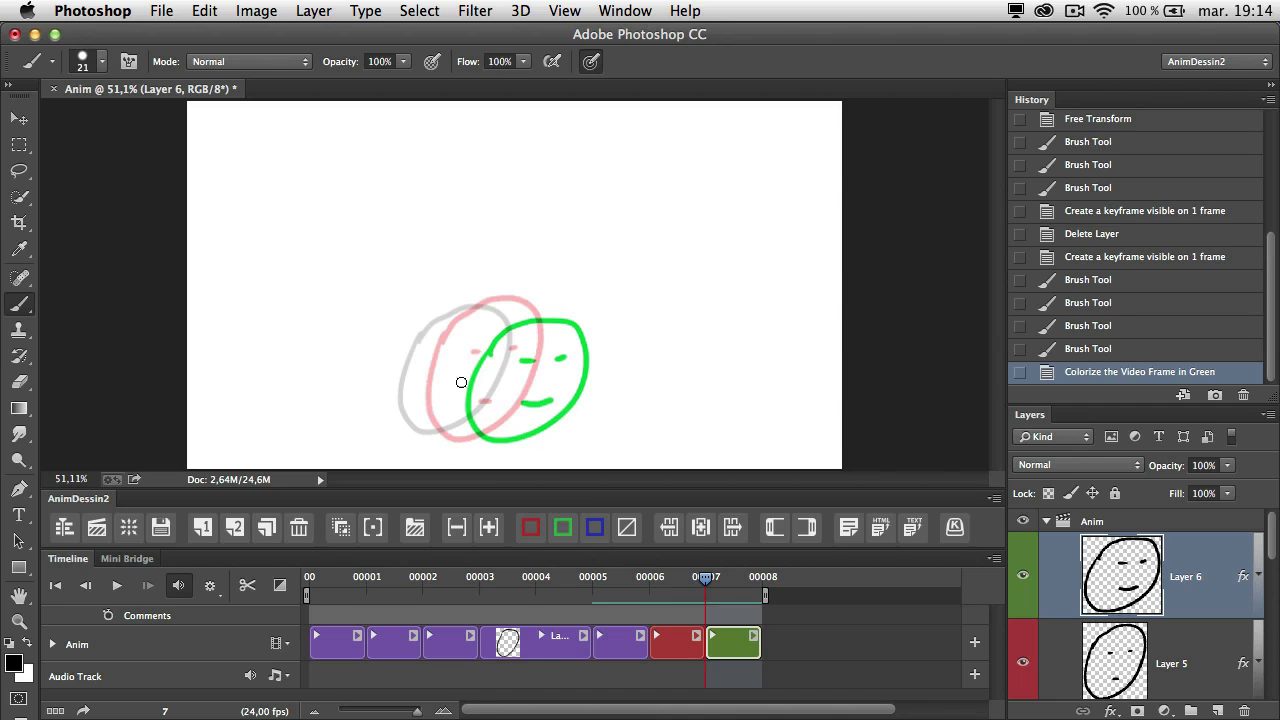
pyautogui.moveTo(706, 586)
pyautogui.mouseDown()
pyautogui.moveTo(366, 594)
pyautogui.moveTo(708, 606)
pyautogui.mouseUp()
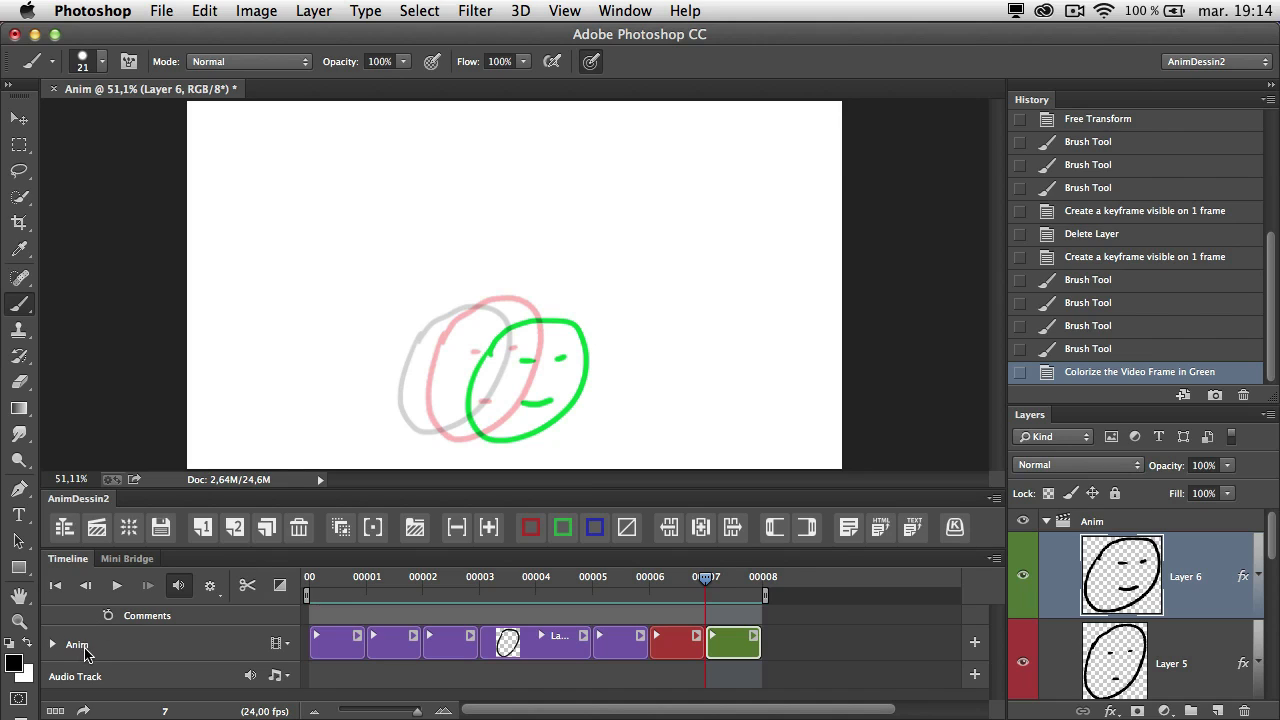
# Step: Return to the first frame and set the opacity of the whole Anim video group to 15%
pyautogui.moveTo(685, 586); pyautogui.dragTo(303, 621)
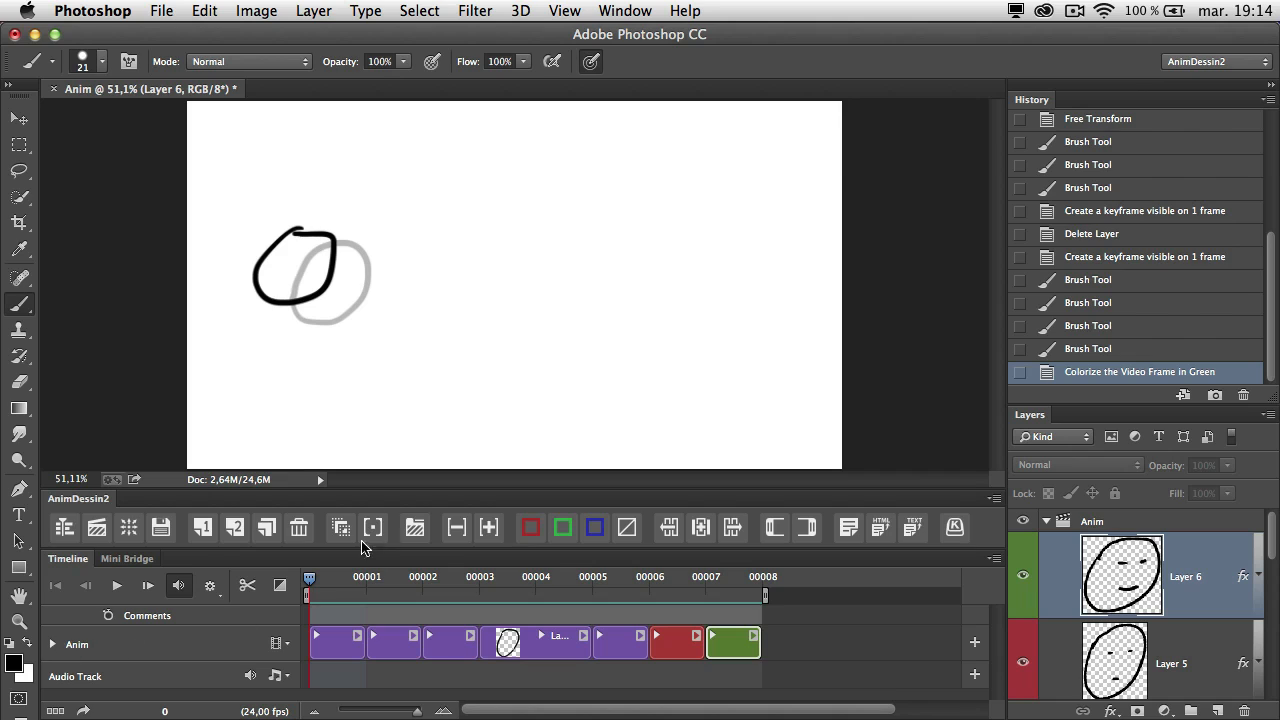
pyautogui.click(1142, 522)
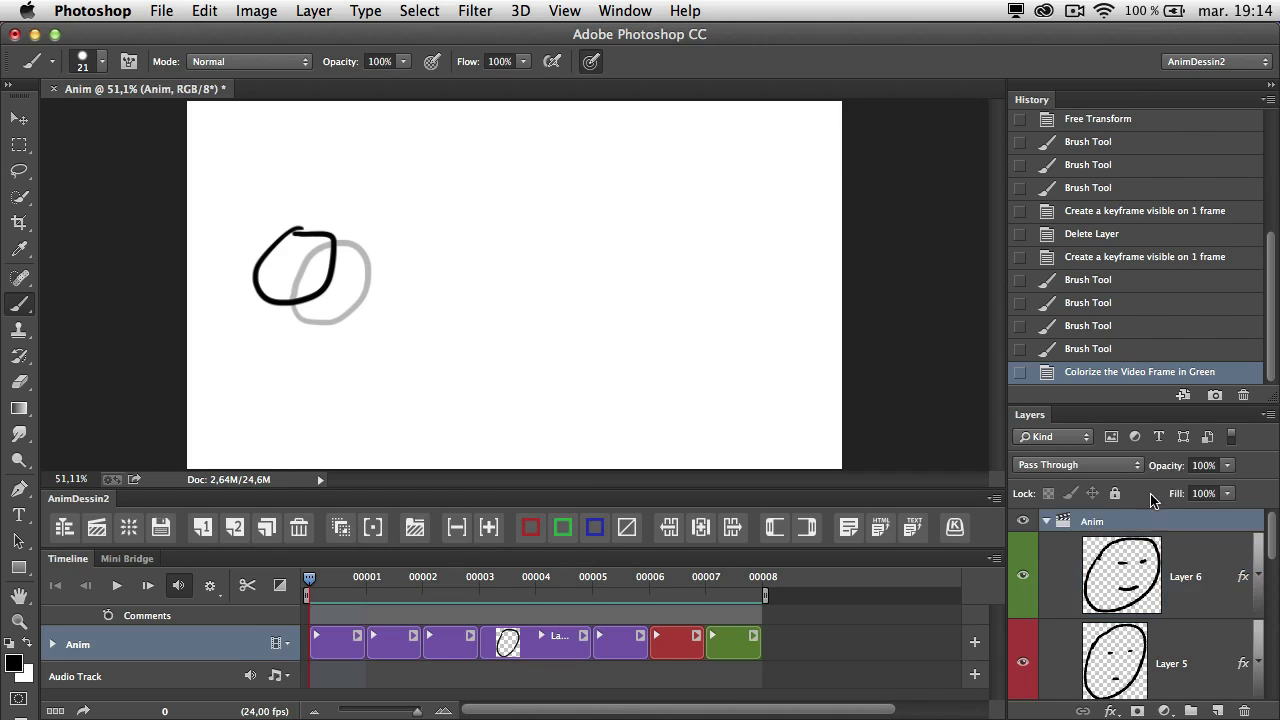
pyautogui.moveTo(1165, 468); pyautogui.dragTo(1058, 470)
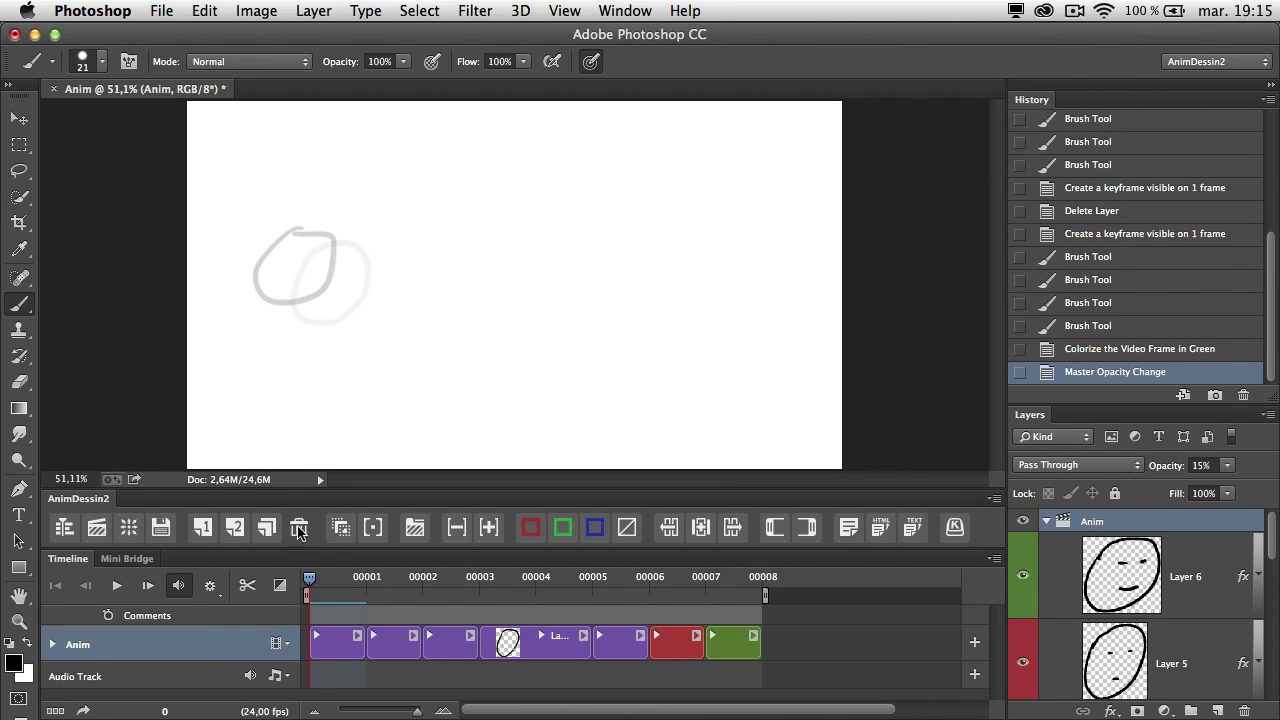
# Step: Trace the first two rough circles on 1-frame keyframes in a new video group, and create another video group at frame 3
pyautogui.click(415, 527)
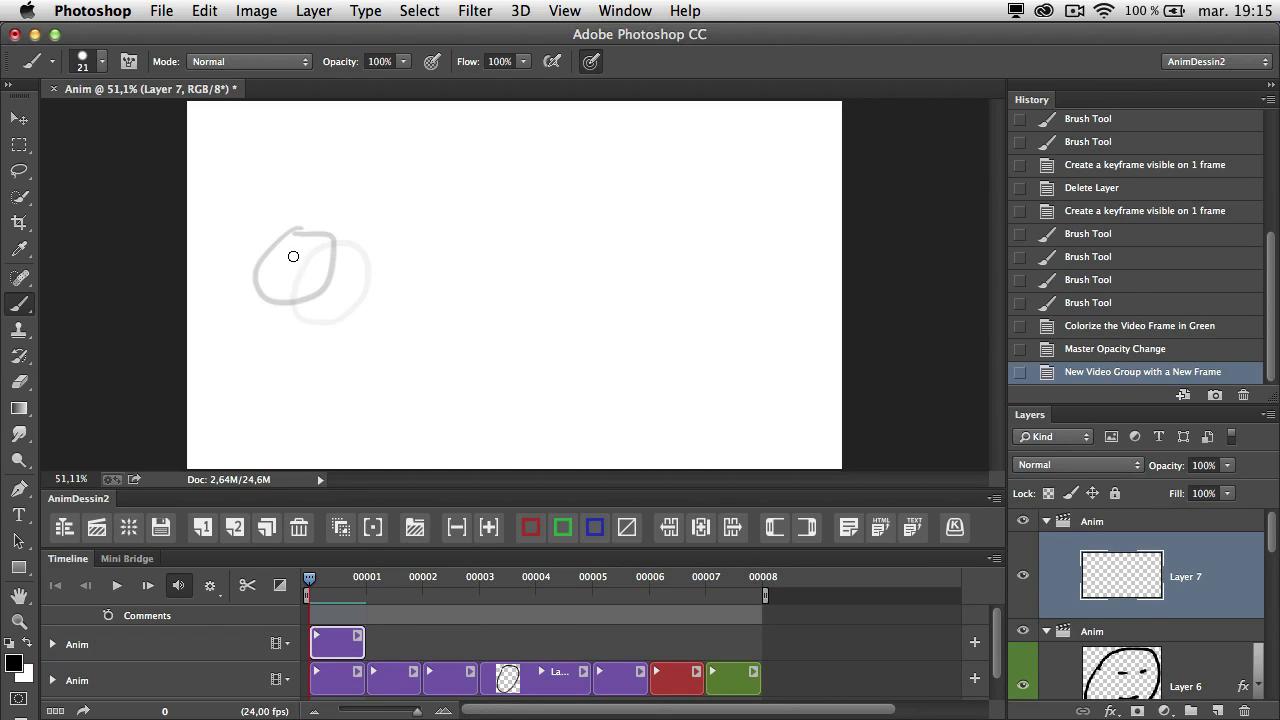
pyautogui.moveTo(276, 242)
pyautogui.mouseDown()
pyautogui.moveTo(291, 308)
pyautogui.moveTo(330, 280)
pyautogui.moveTo(325, 241)
pyautogui.moveTo(278, 242)
pyautogui.mouseUp()
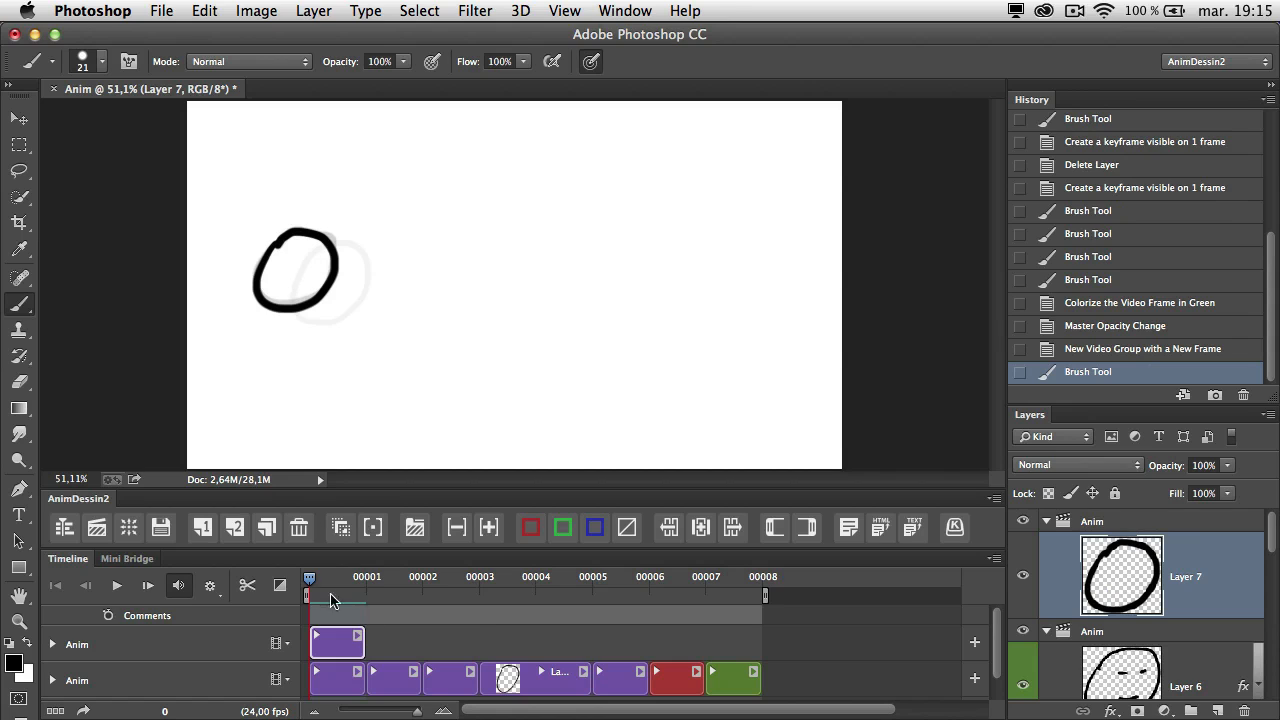
pyautogui.click(203, 528)
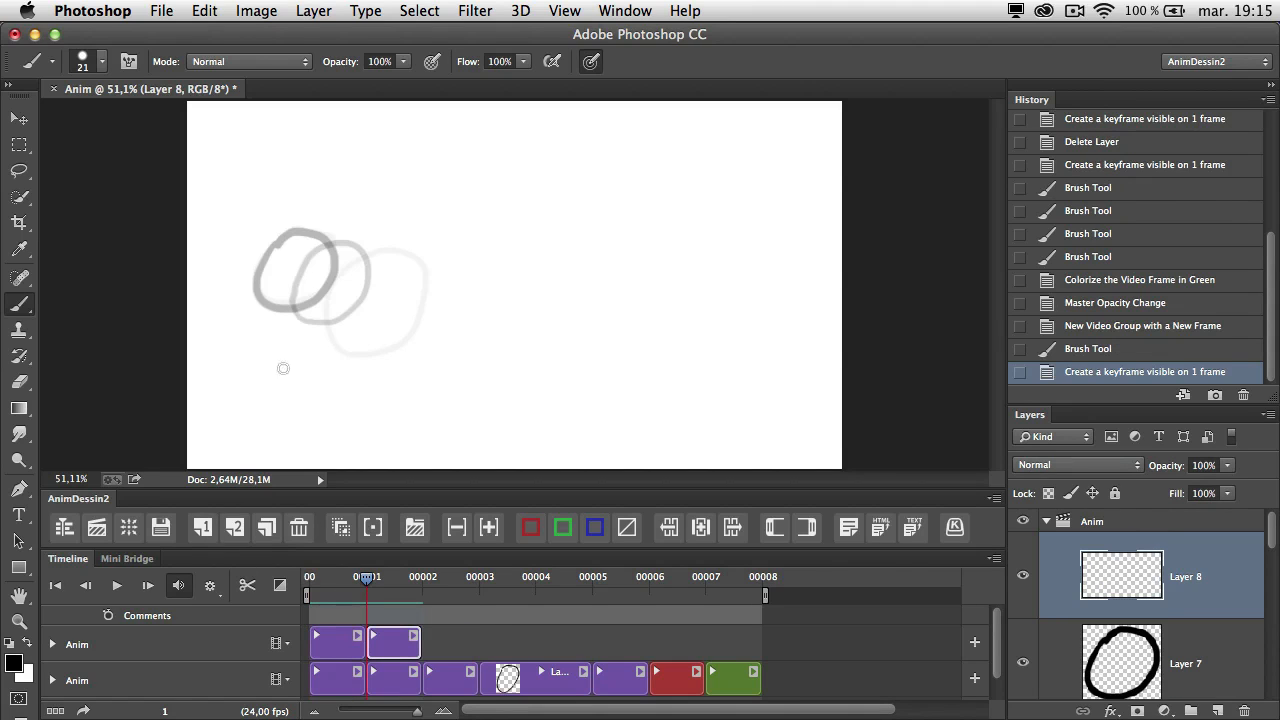
pyautogui.moveTo(317, 254)
pyautogui.mouseDown()
pyautogui.moveTo(292, 311)
pyautogui.moveTo(312, 322)
pyautogui.moveTo(336, 318)
pyautogui.moveTo(364, 263)
pyautogui.moveTo(302, 266)
pyautogui.mouseUp()
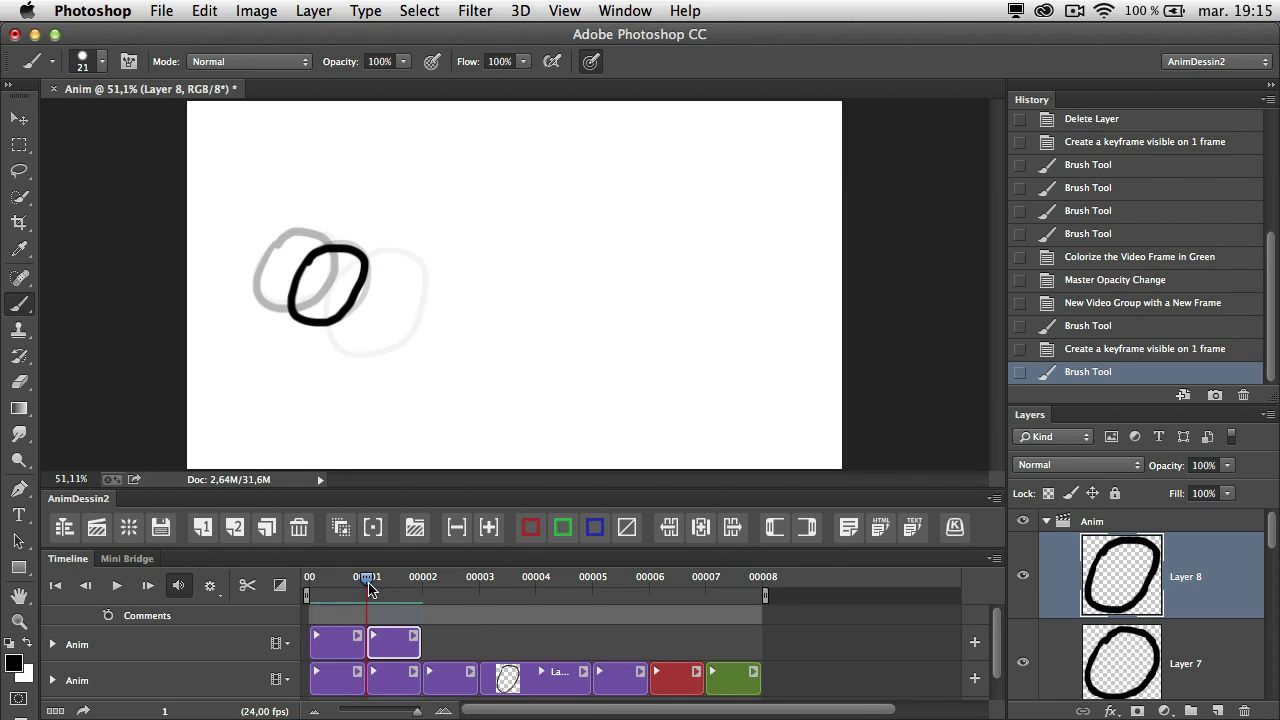
pyautogui.moveTo(369, 588); pyautogui.dragTo(481, 594)
pyautogui.click(405, 538)
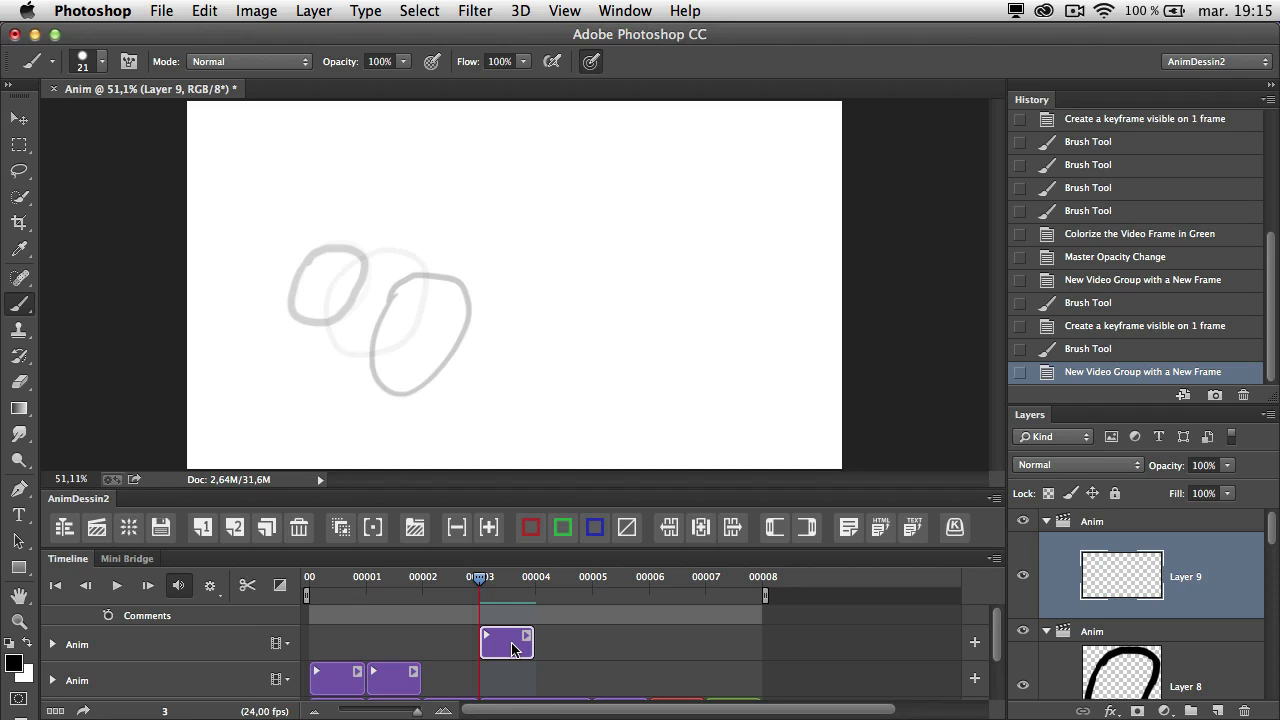
# Step: Delete the two added Anim video groups and set the remaining group's opacity to 100%
pyautogui.click(1092, 525)
pyautogui.keyDown('shift'); pyautogui.click(1104, 632); pyautogui.keyUp('shift')
pyautogui.press('BackSpace')
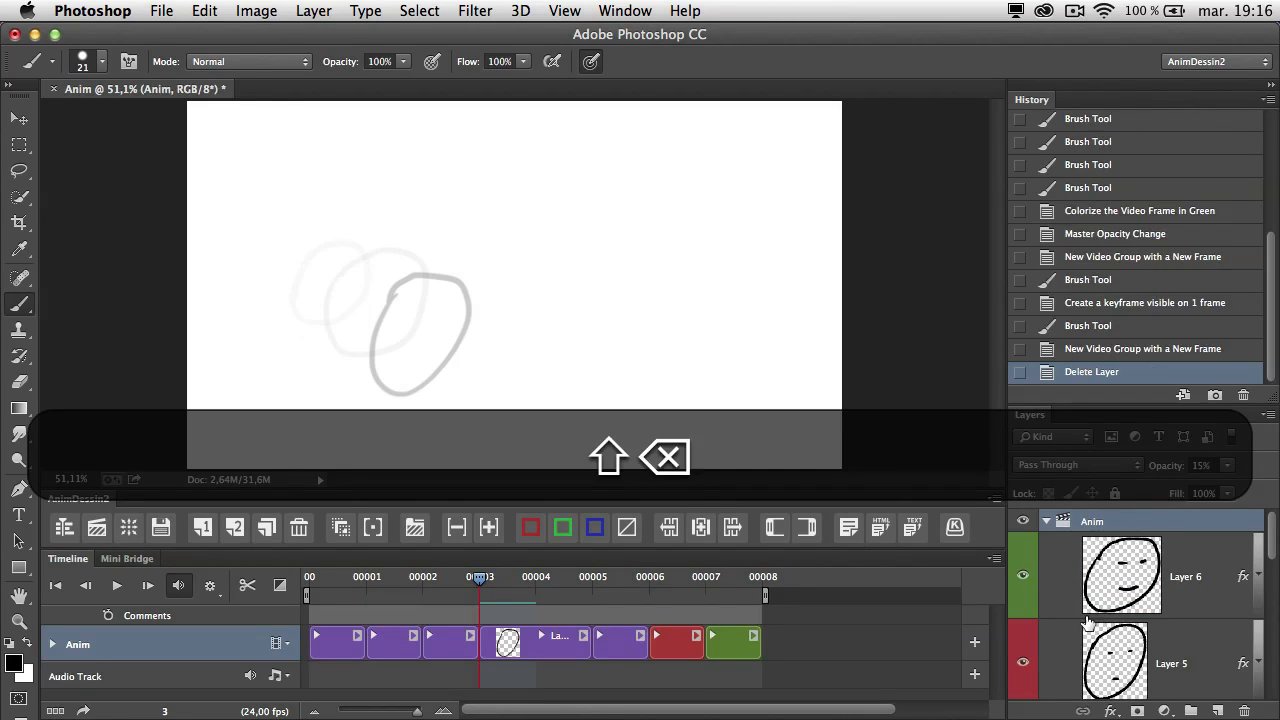
pyautogui.moveTo(1176, 472); pyautogui.dragTo(1272, 485)
pyautogui.click(1134, 553)
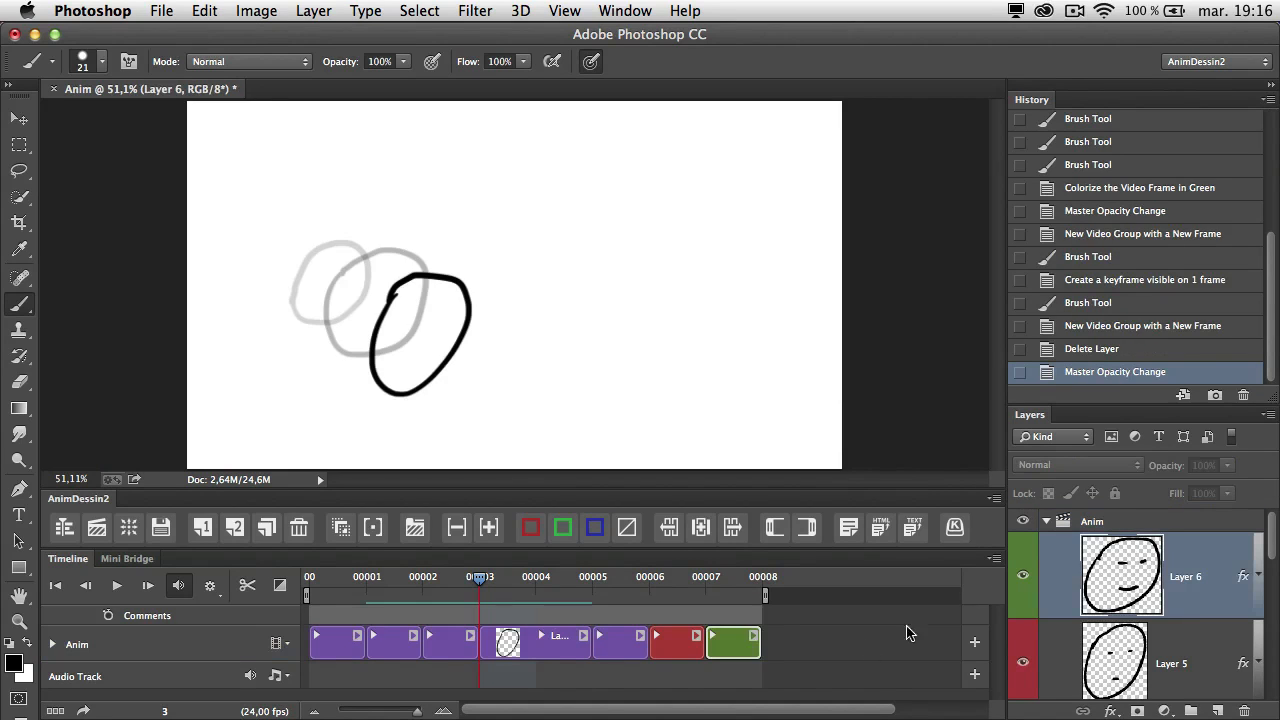
# Step: Create an inbetween after the red frame and draw a face on it positioned between the red and green drawings
pyautogui.click(690, 579)
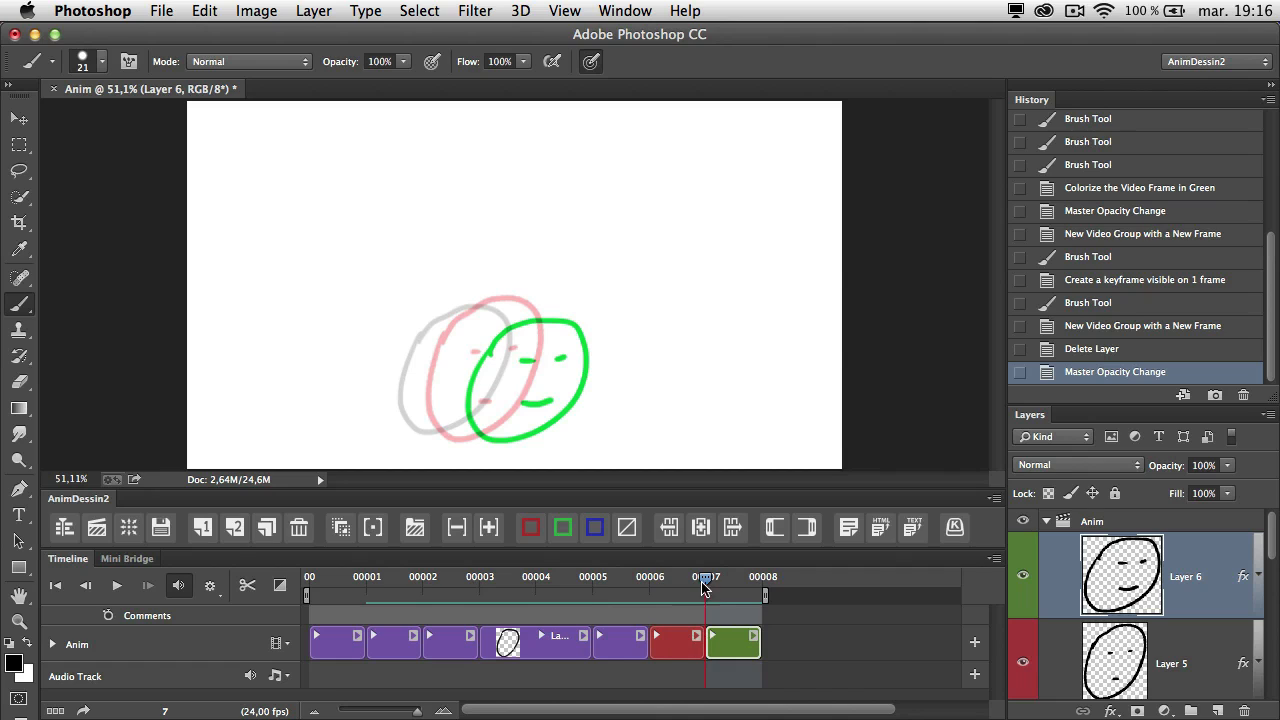
pyautogui.moveTo(706, 588); pyautogui.dragTo(652, 590)
pyautogui.click(667, 643)
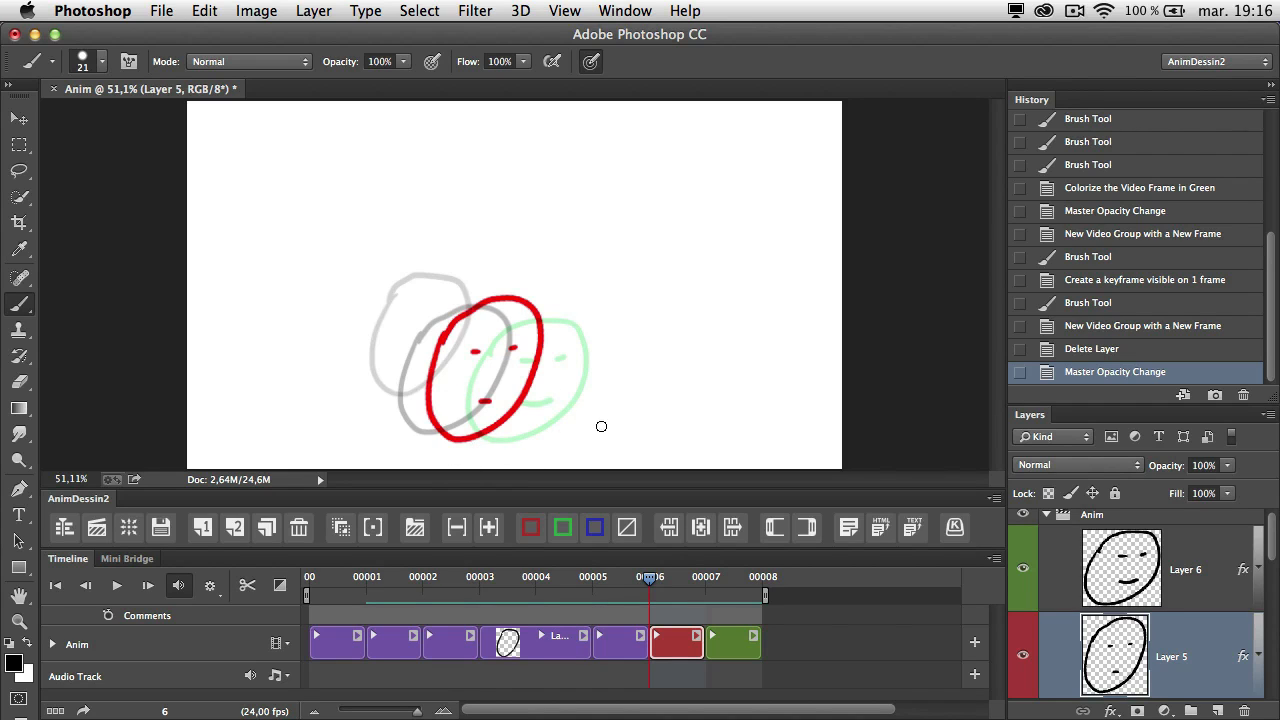
pyautogui.click(698, 536)
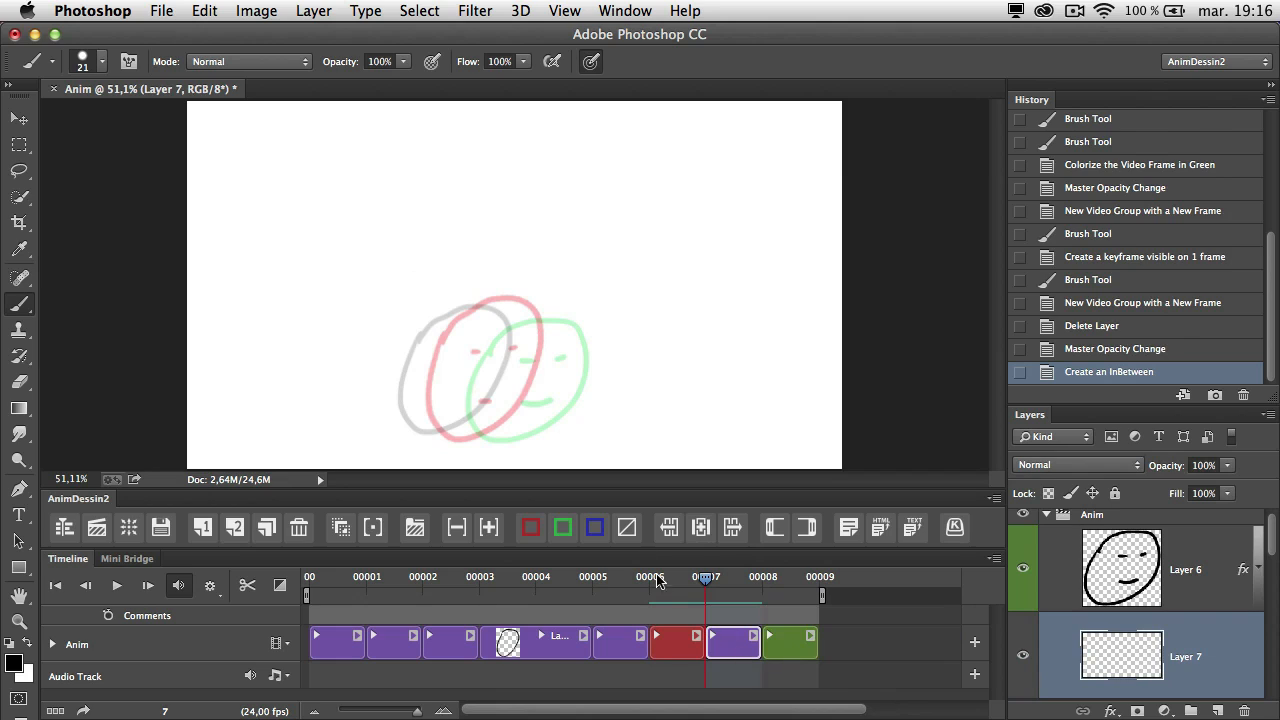
pyautogui.moveTo(464, 350)
pyautogui.mouseDown()
pyautogui.moveTo(453, 416)
pyautogui.moveTo(466, 440)
pyautogui.moveTo(526, 419)
pyautogui.moveTo(563, 372)
pyautogui.moveTo(572, 328)
pyautogui.moveTo(543, 308)
pyautogui.moveTo(478, 335)
pyautogui.moveTo(462, 353)
pyautogui.moveTo(548, 357)
pyautogui.mouseUp()
pyautogui.moveTo(501, 399); pyautogui.dragTo(517, 403)
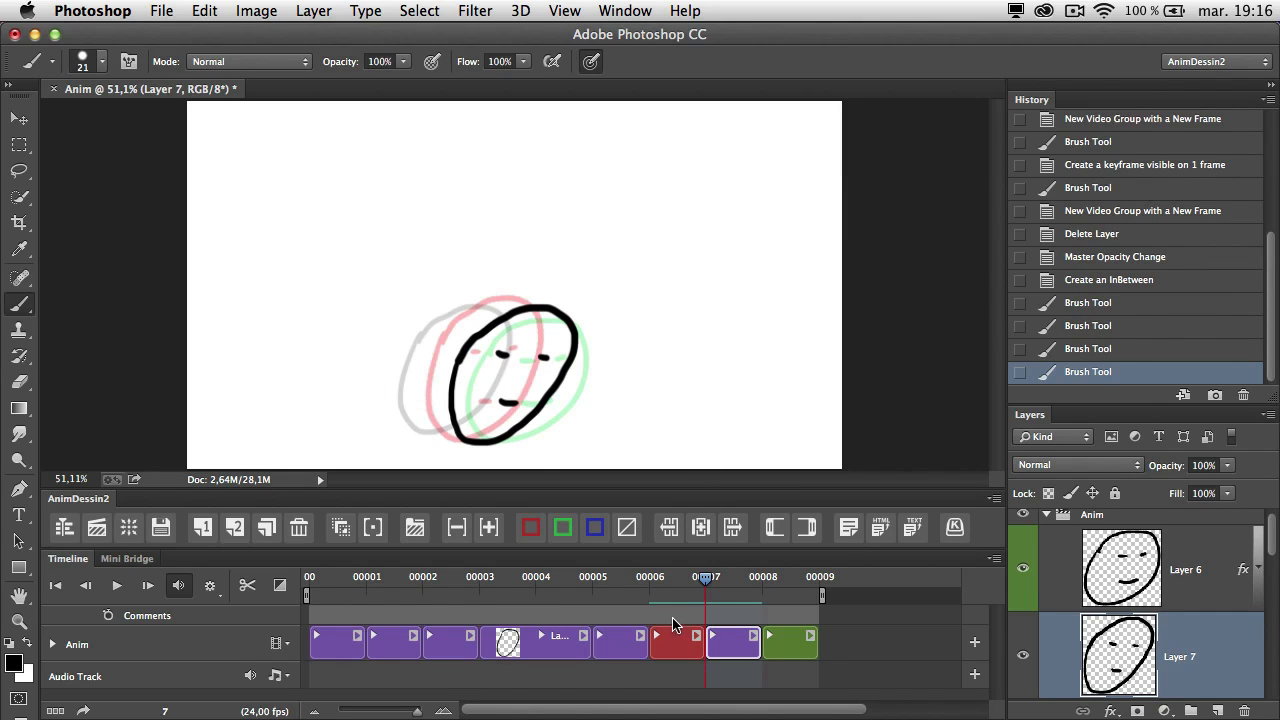
# Step: Remove the colorization from the red frame, the inbetween and the green frame together
pyautogui.click(677, 645)
pyautogui.keyDown('shift'); pyautogui.click(789, 651); pyautogui.keyUp('shift')
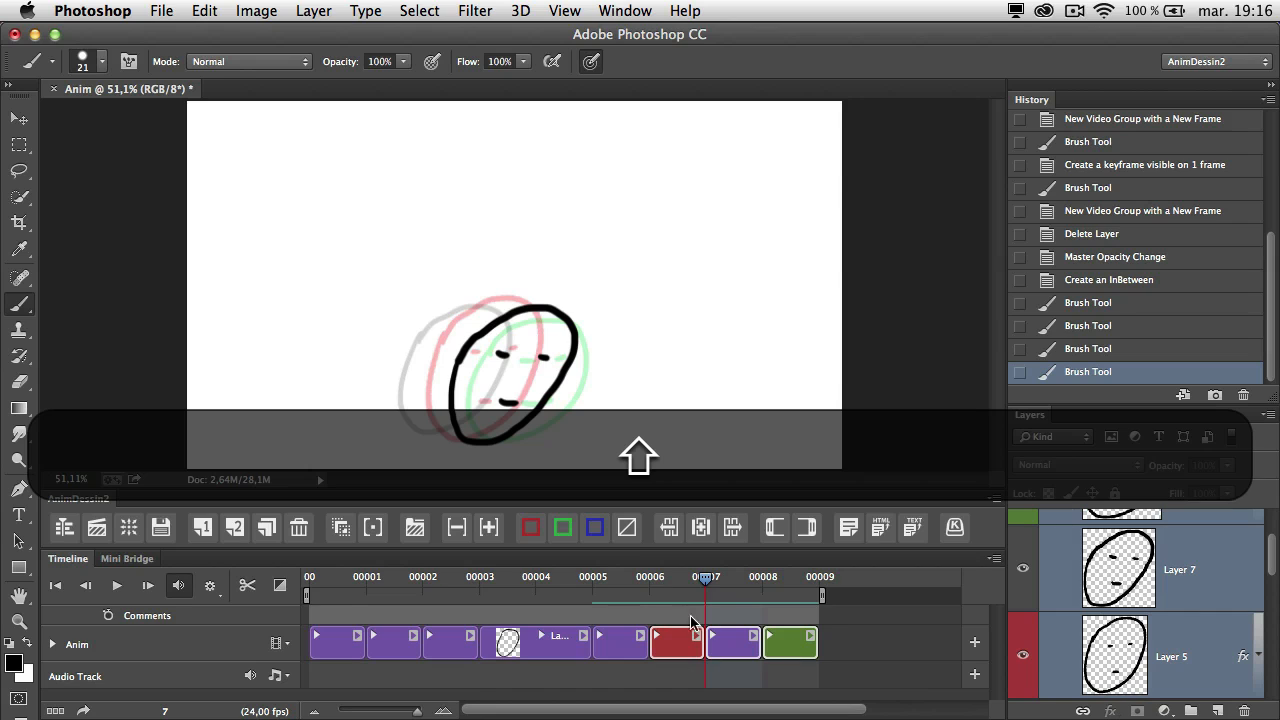
pyautogui.click(627, 528)
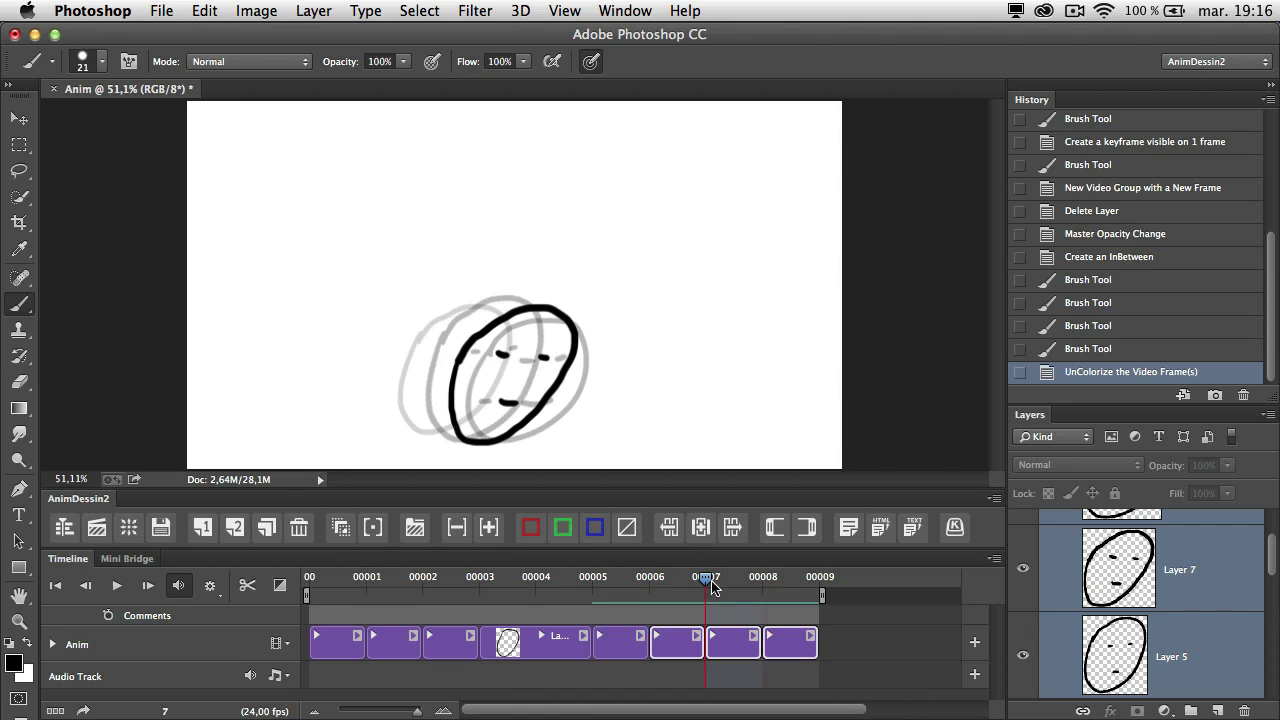
# Step: Colorize the video frame at frame 1 in red and the one at frame 6 in green
pyautogui.click(620, 641)
pyautogui.click(392, 590)
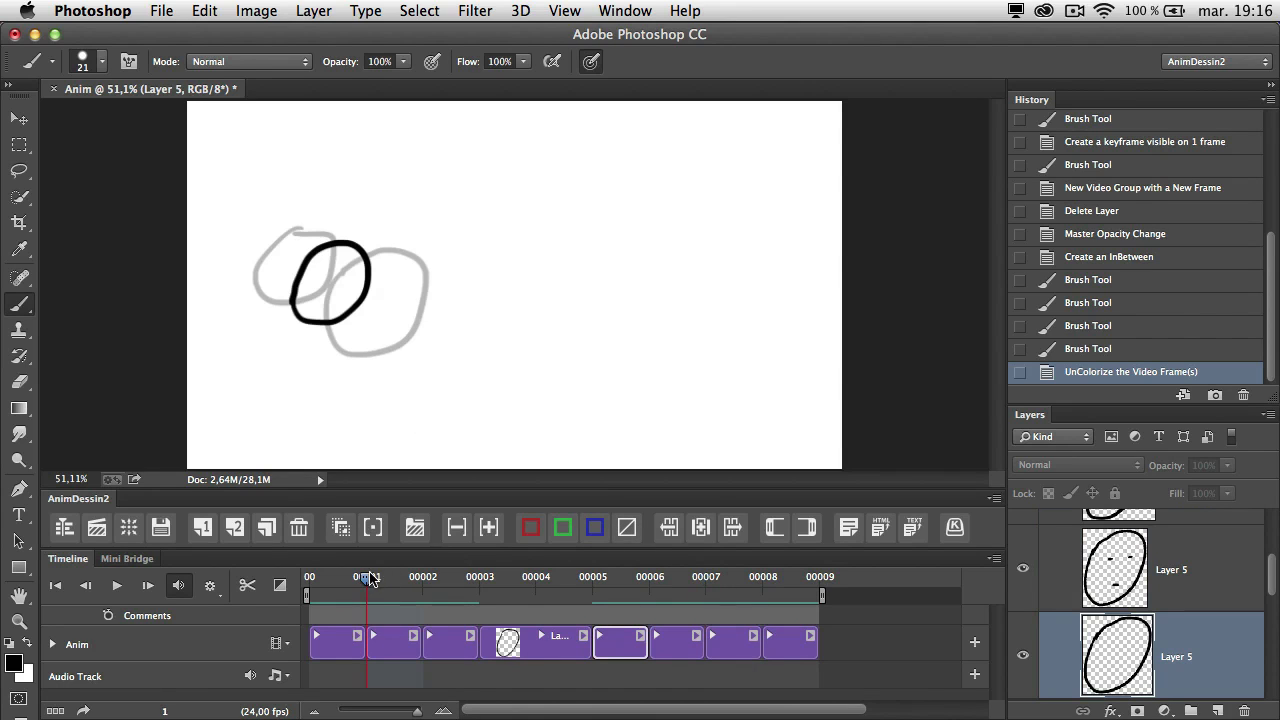
pyautogui.click(385, 645)
pyautogui.click(530, 527)
pyautogui.moveTo(367, 578); pyautogui.dragTo(593, 578)
pyautogui.click(678, 635)
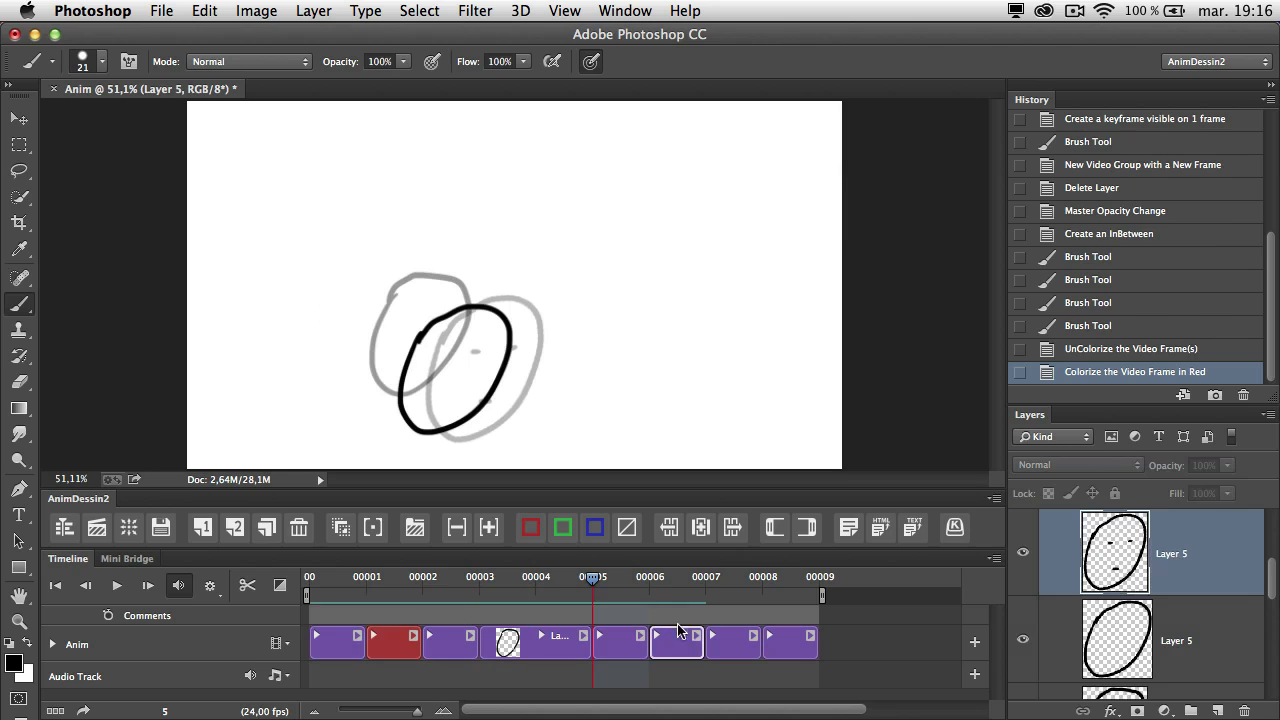
pyautogui.click(563, 527)
# Step: Limit the timeline work area to the range from frame 1 to frame 6 and play back that section
pyautogui.moveTo(593, 578)
pyautogui.mouseDown()
pyautogui.moveTo(537, 580)
pyautogui.moveTo(650, 586)
pyautogui.moveTo(427, 570)
pyautogui.moveTo(709, 591)
pyautogui.moveTo(428, 588)
pyautogui.moveTo(537, 580)
pyautogui.mouseUp()
pyautogui.click(118, 586)
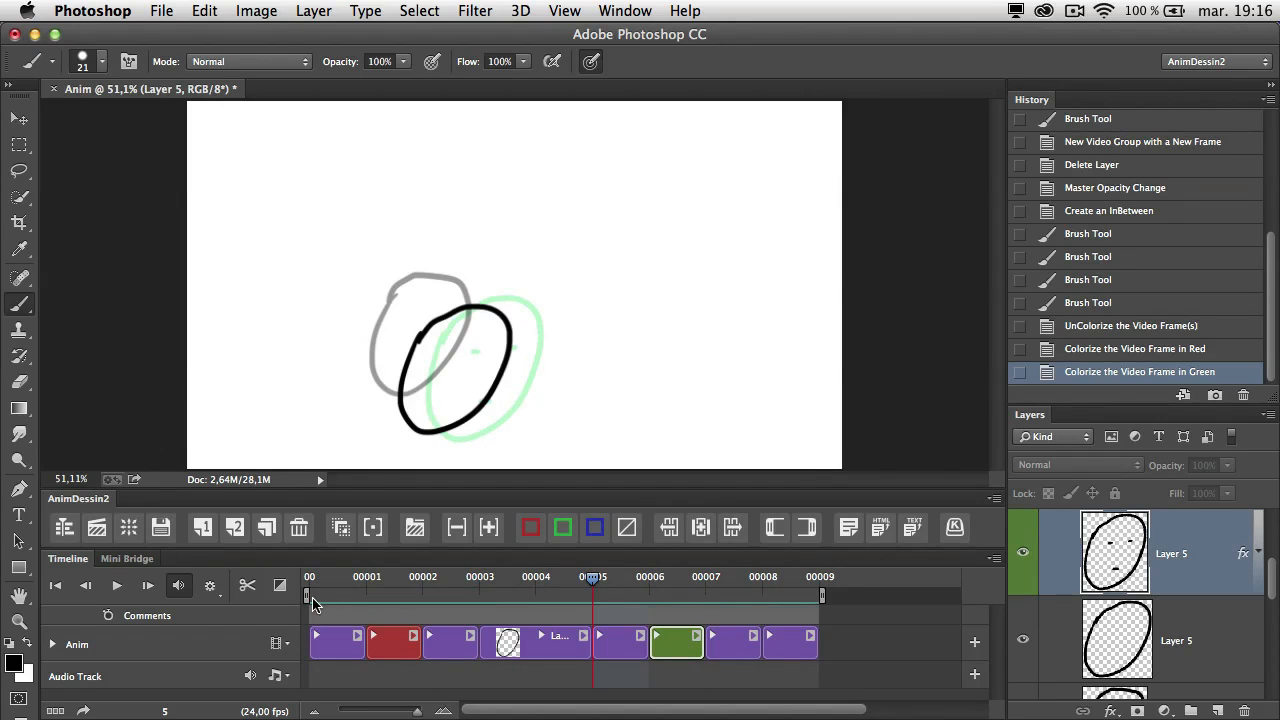
pyautogui.moveTo(821, 595); pyautogui.dragTo(652, 595)
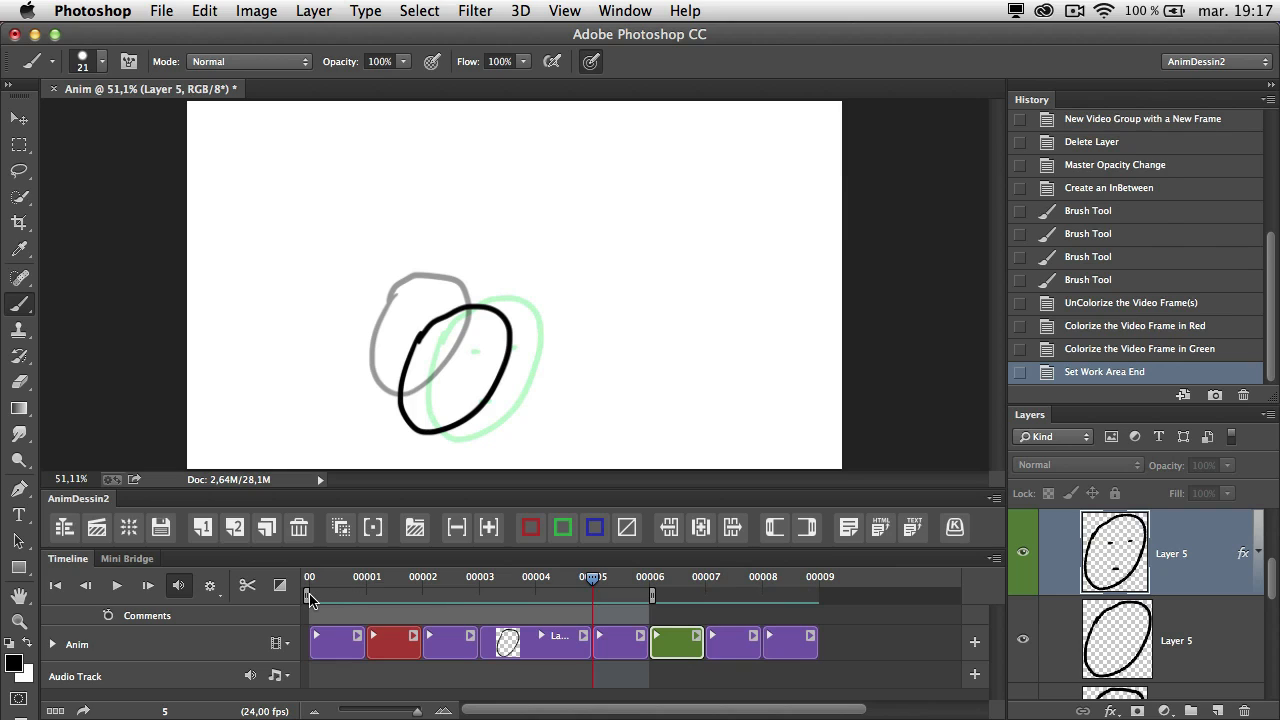
pyautogui.moveTo(322, 597); pyautogui.dragTo(372, 597)
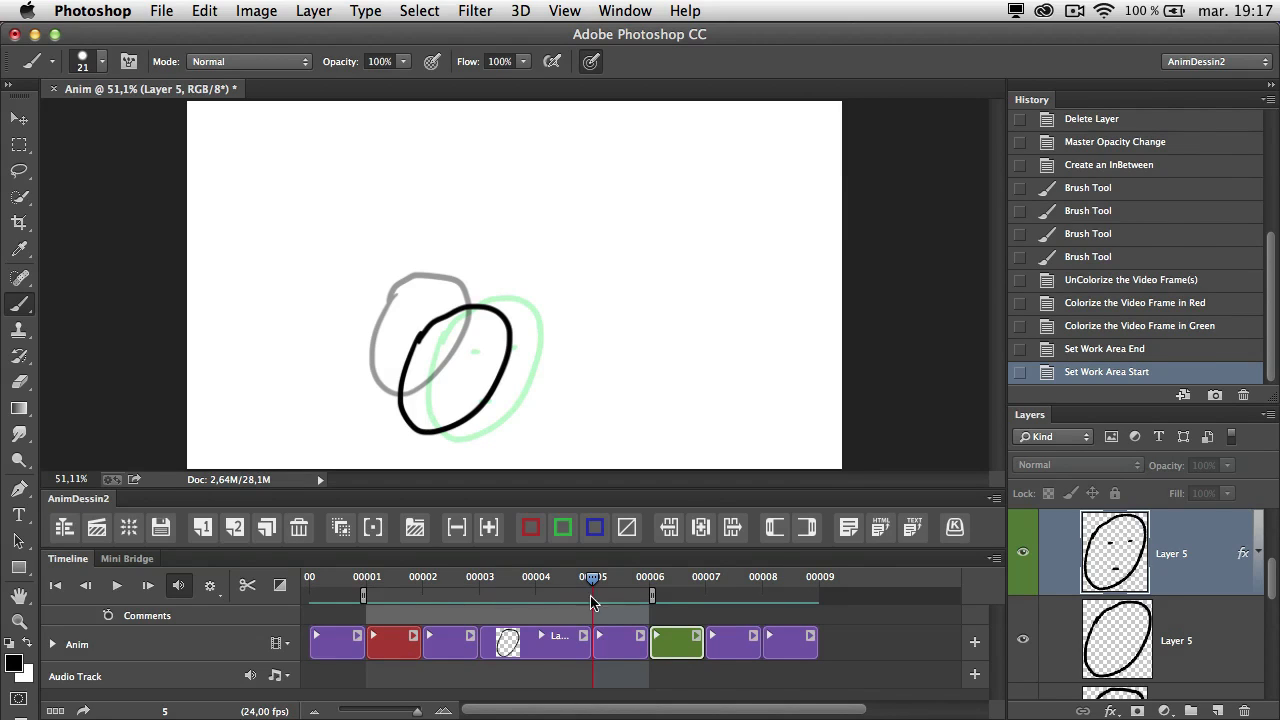
pyautogui.click(116, 585)
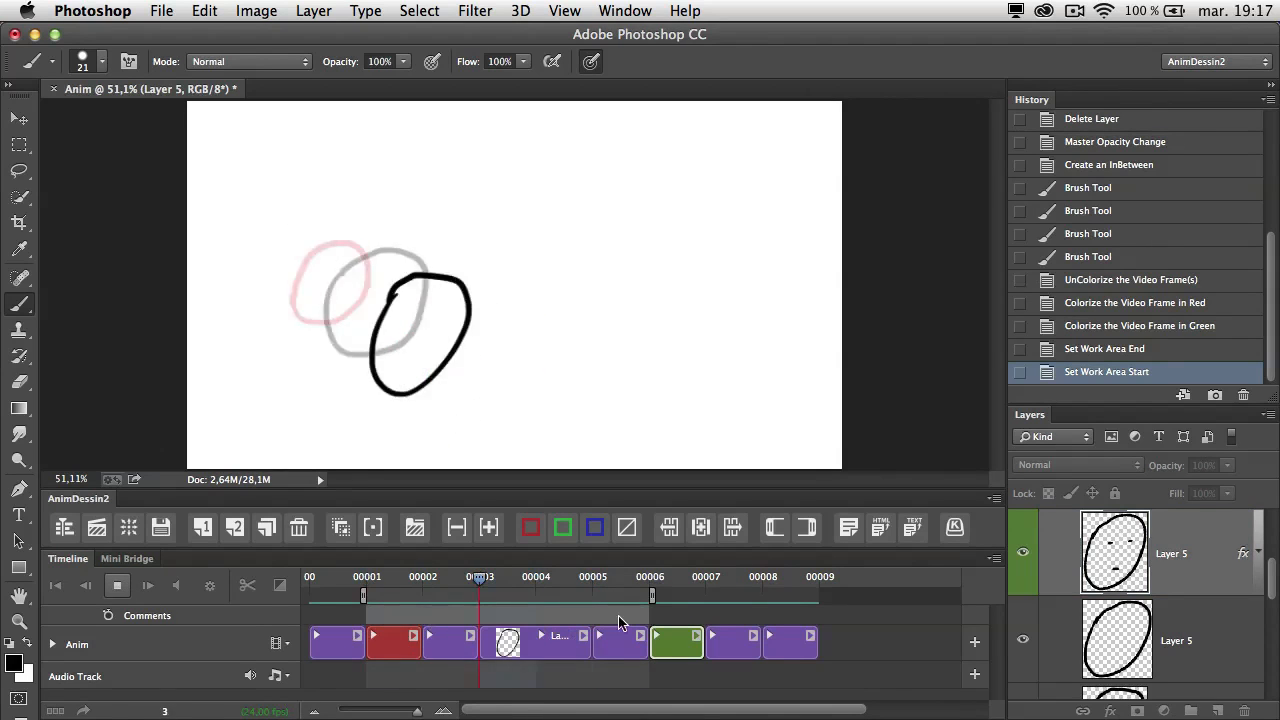
pyautogui.click(116, 585)
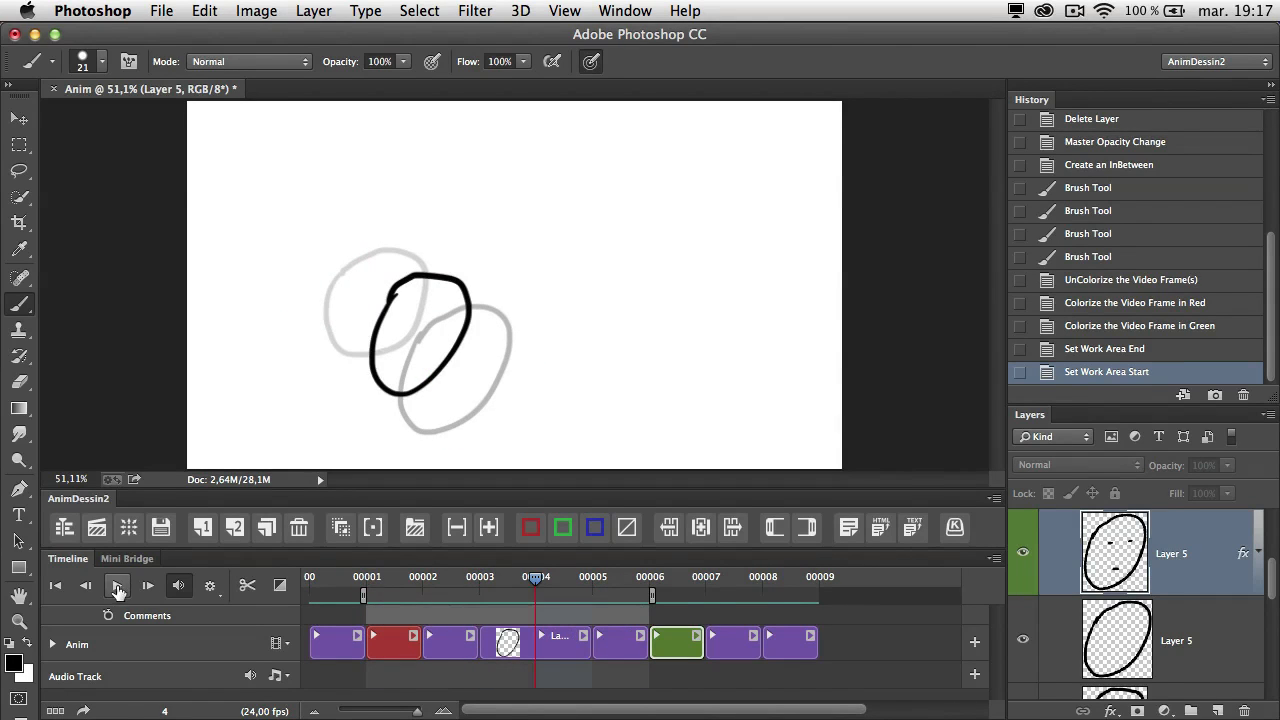
# Step: Extend the timeline work area to cover the whole animation from frame 0 to frame 9 and play it back
pyautogui.click(995, 558)
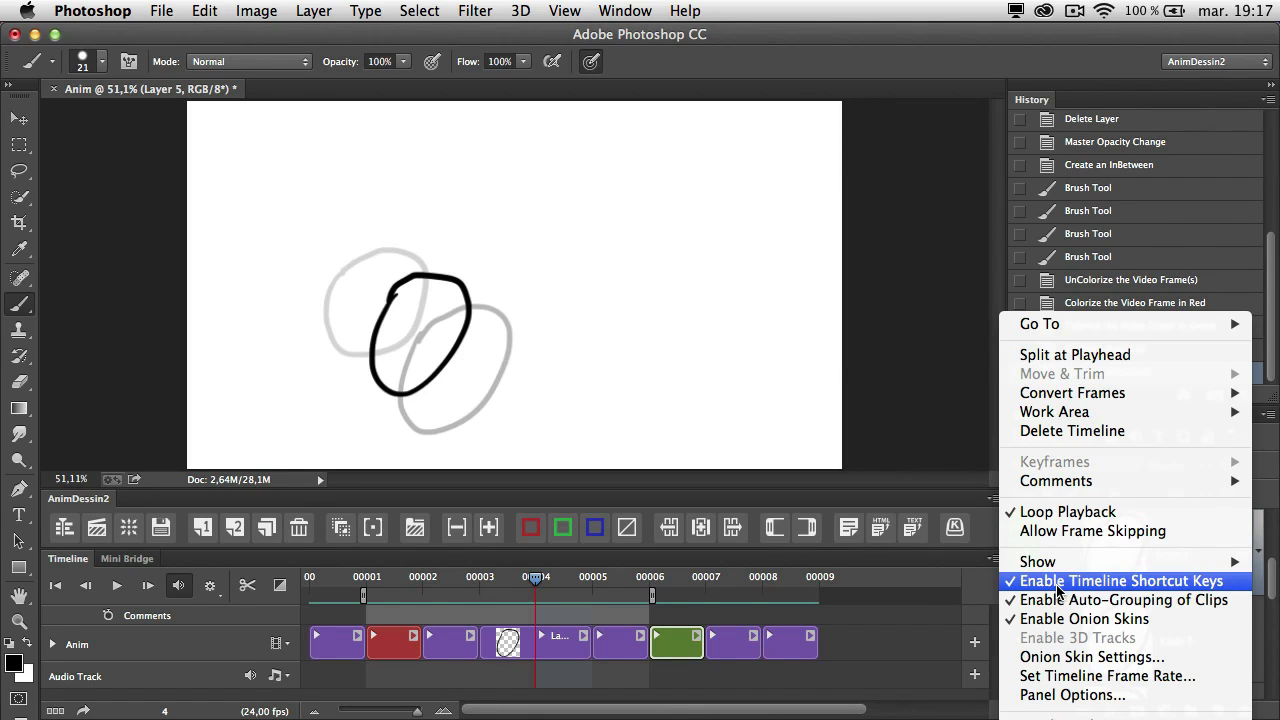
pyautogui.click(936, 584)
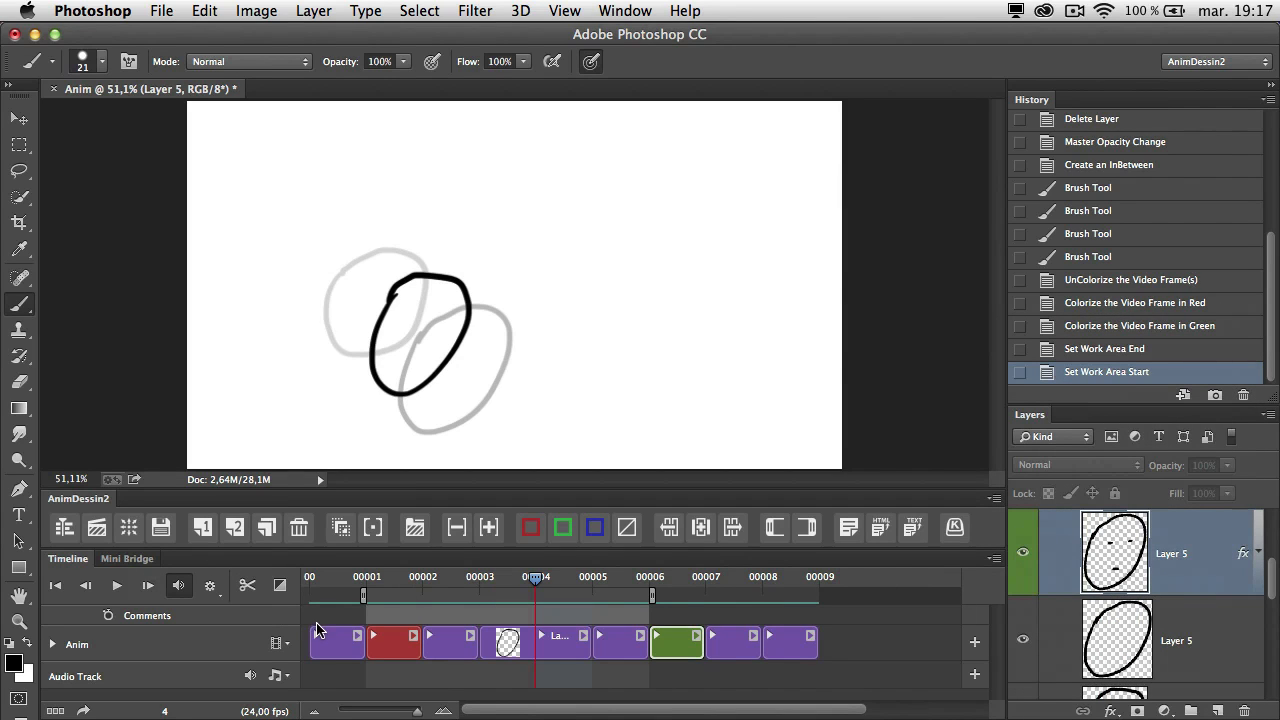
pyautogui.moveTo(360, 596); pyautogui.dragTo(306, 596)
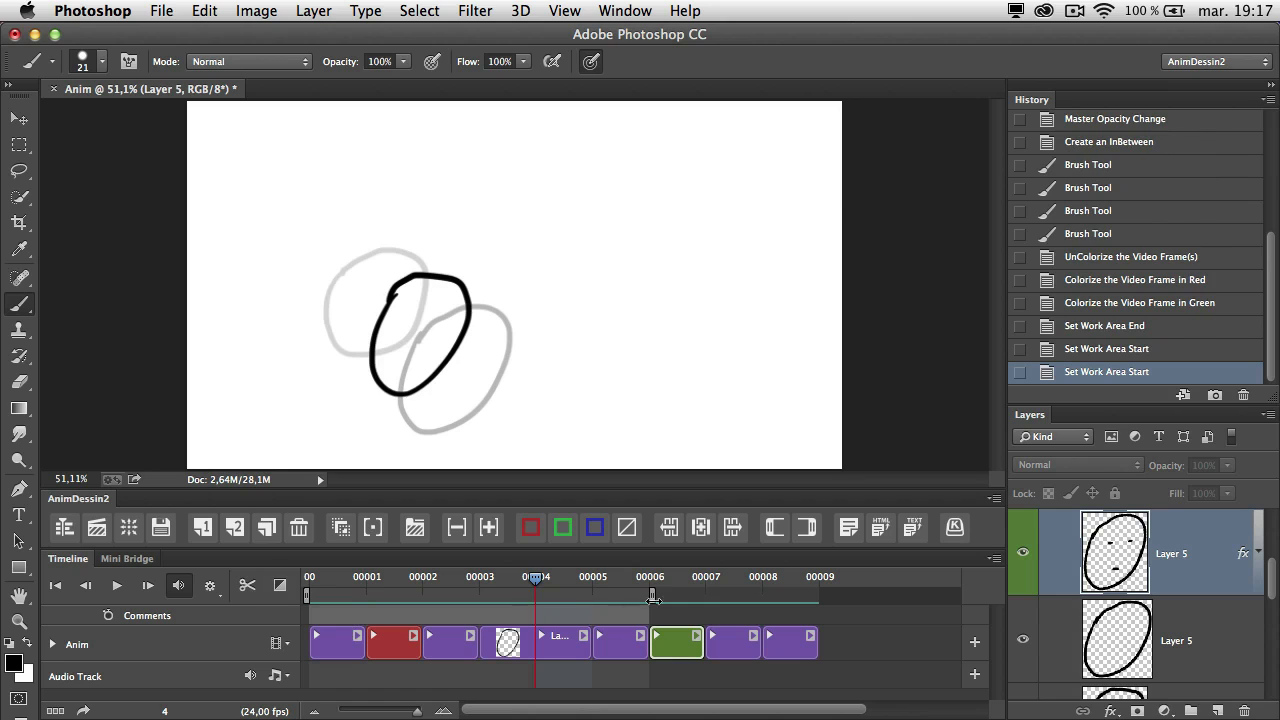
pyautogui.moveTo(678, 598); pyautogui.dragTo(822, 596)
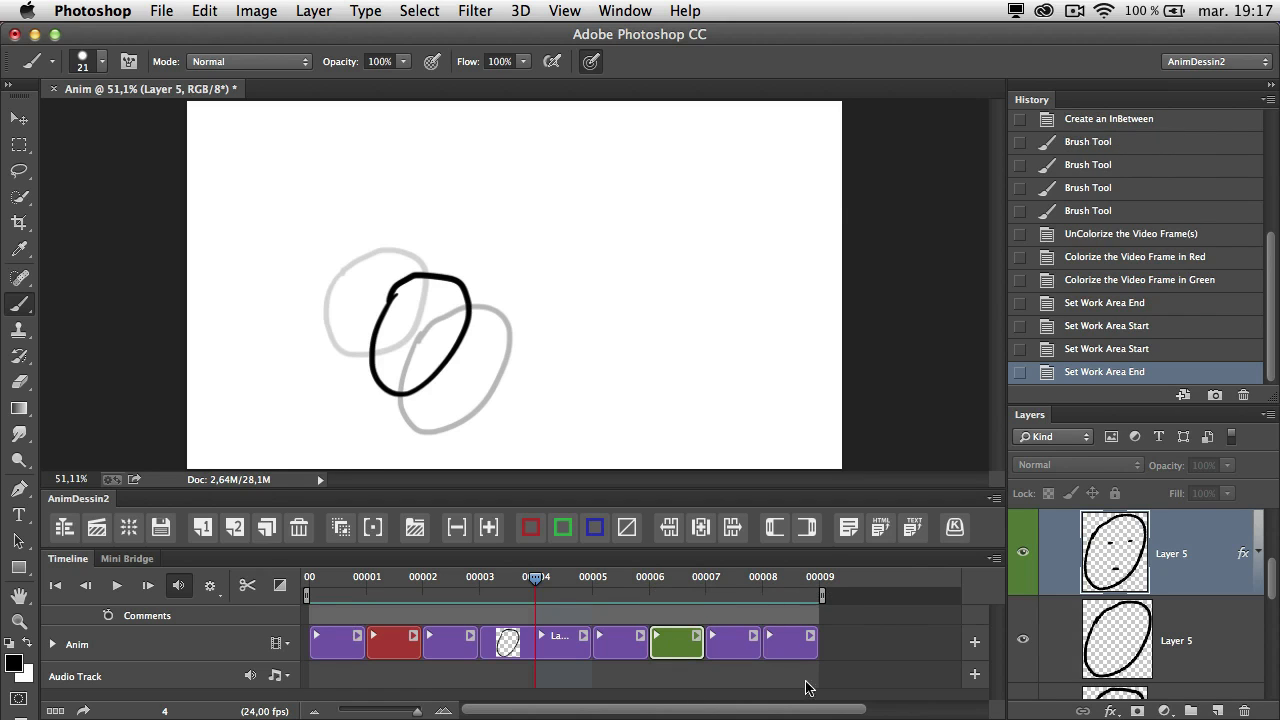
pyautogui.press('space')
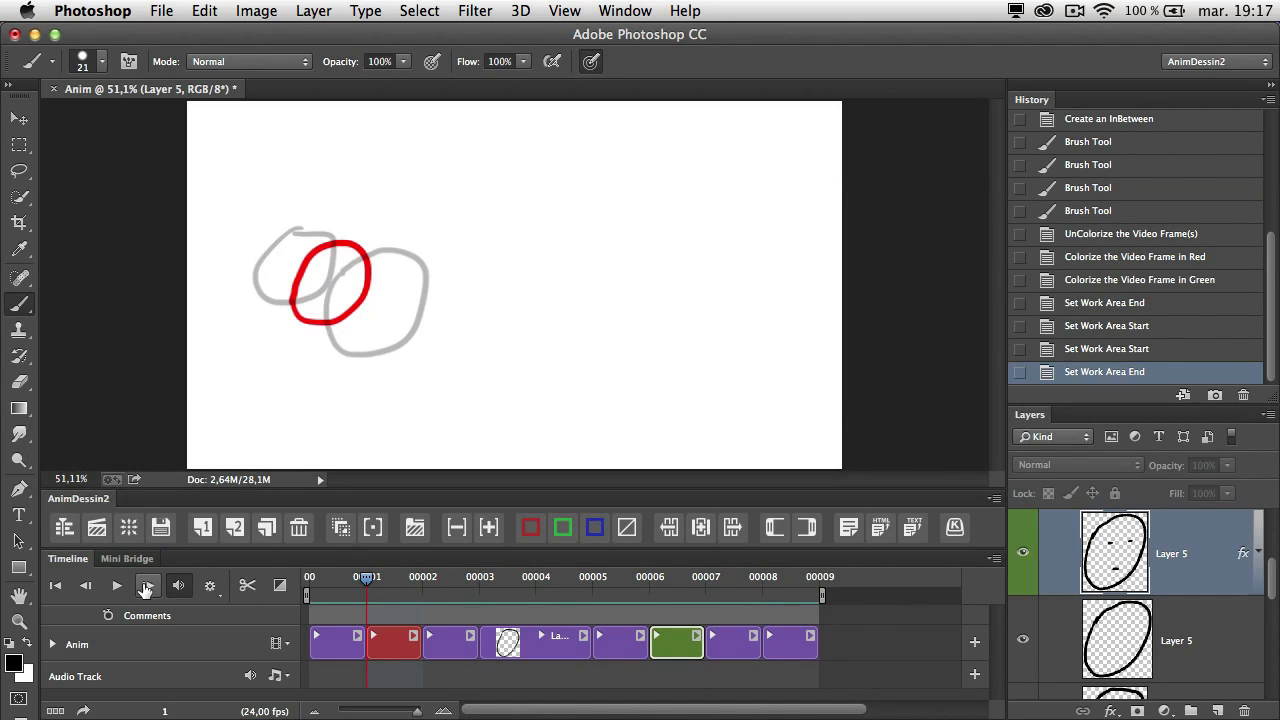
# Step: Check the Enable Timeline Shortcut Keys option and step through the animation frame by frame, forward and back
pyautogui.click(993, 559)
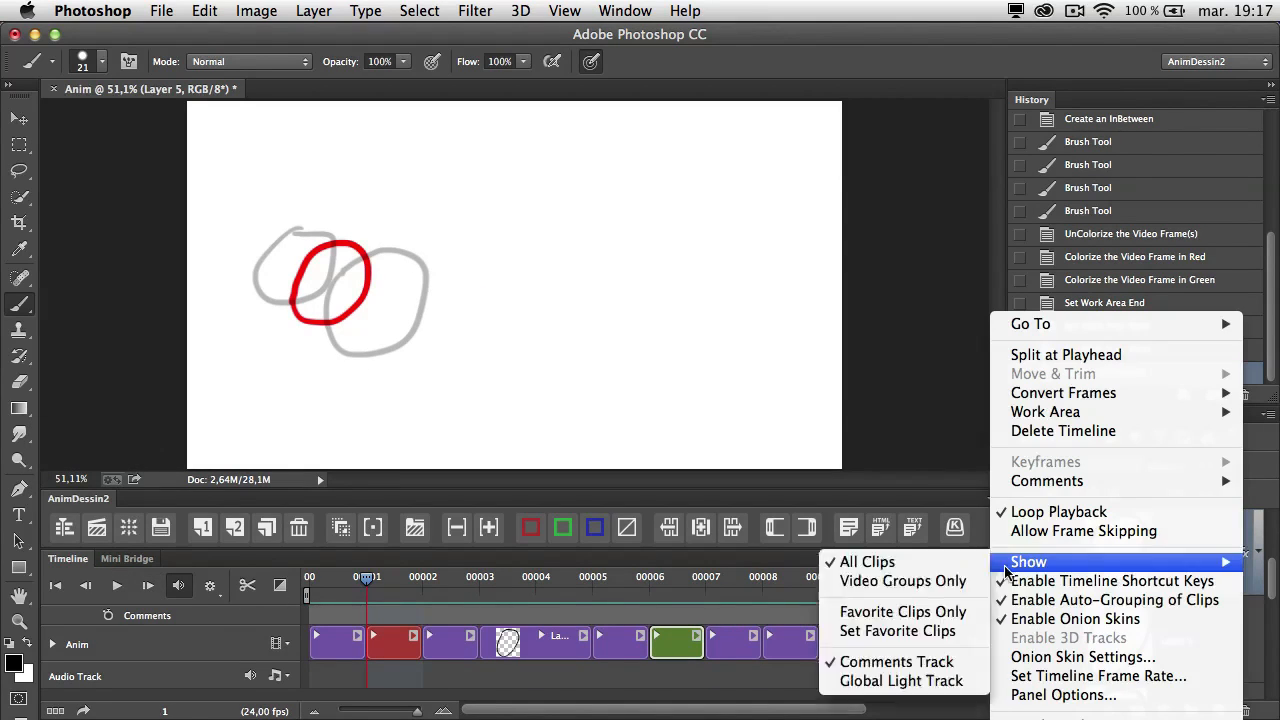
pyautogui.click(1034, 582)
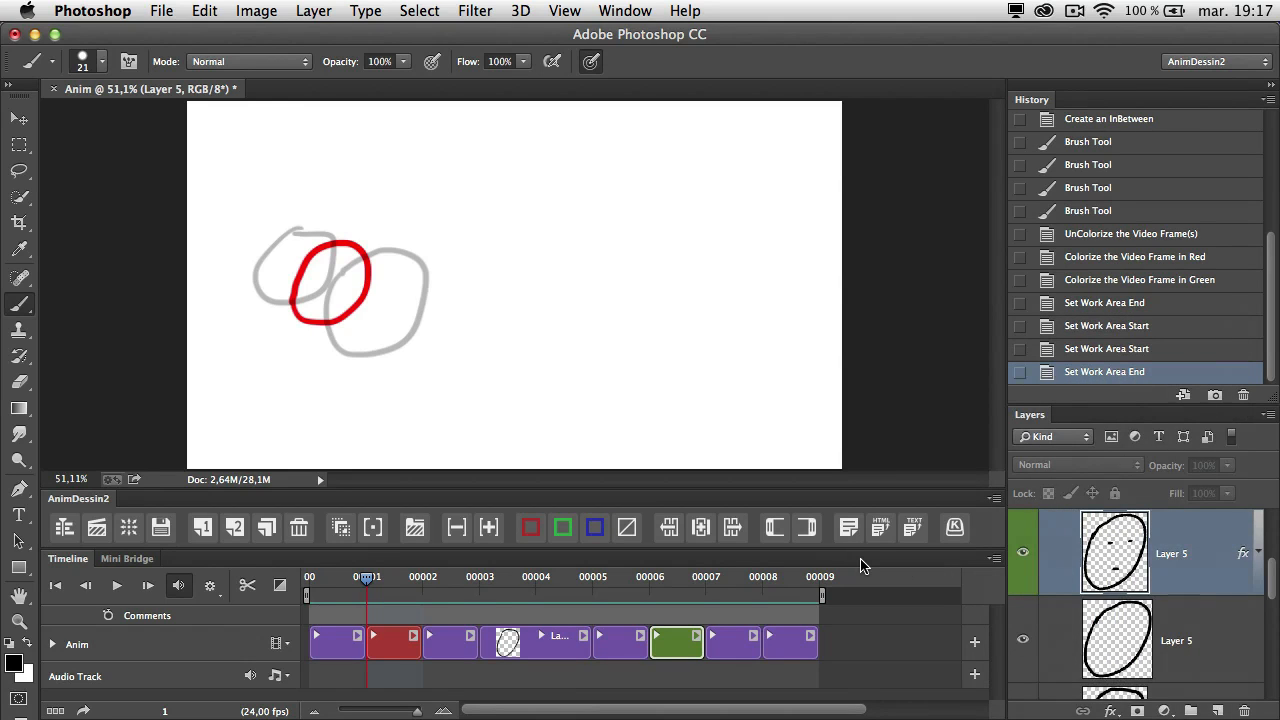
pyautogui.press('Right')
pyautogui.press('Right')
pyautogui.press('Right')
pyautogui.press('Right')
pyautogui.press('Right')
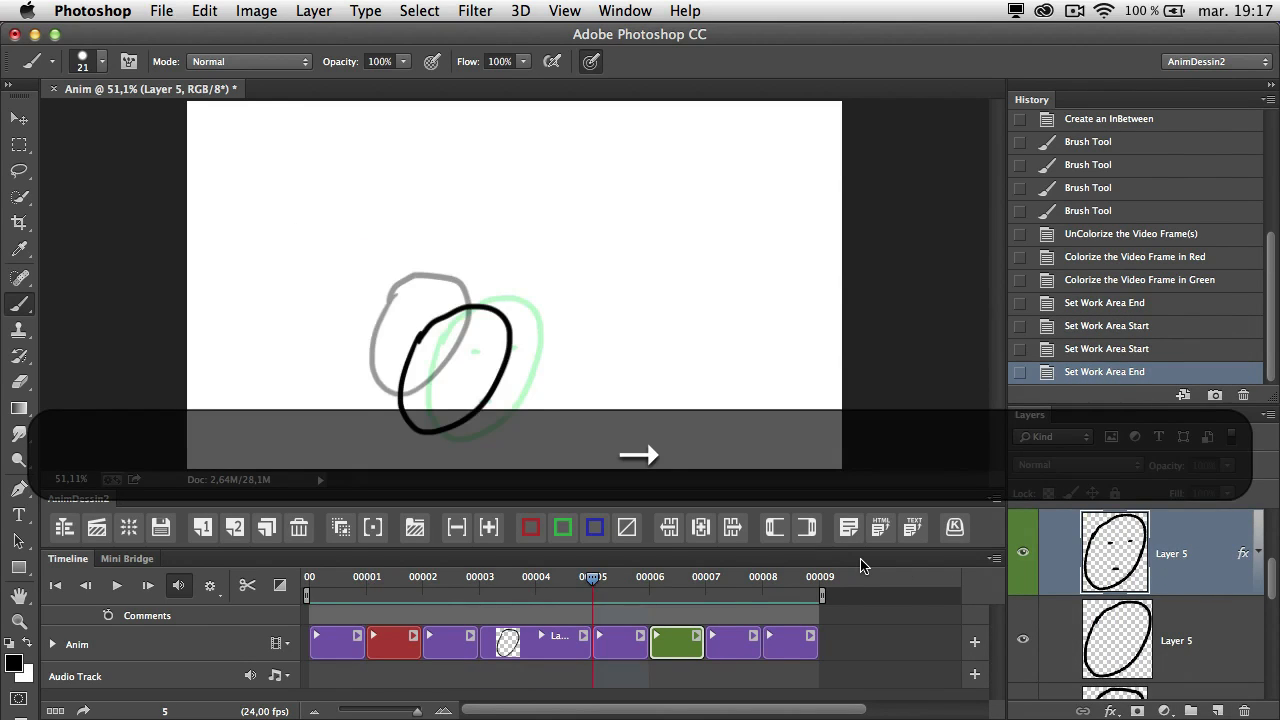
pyautogui.press('Left')
pyautogui.press('Left')
pyautogui.press('Left')
pyautogui.press('Left')
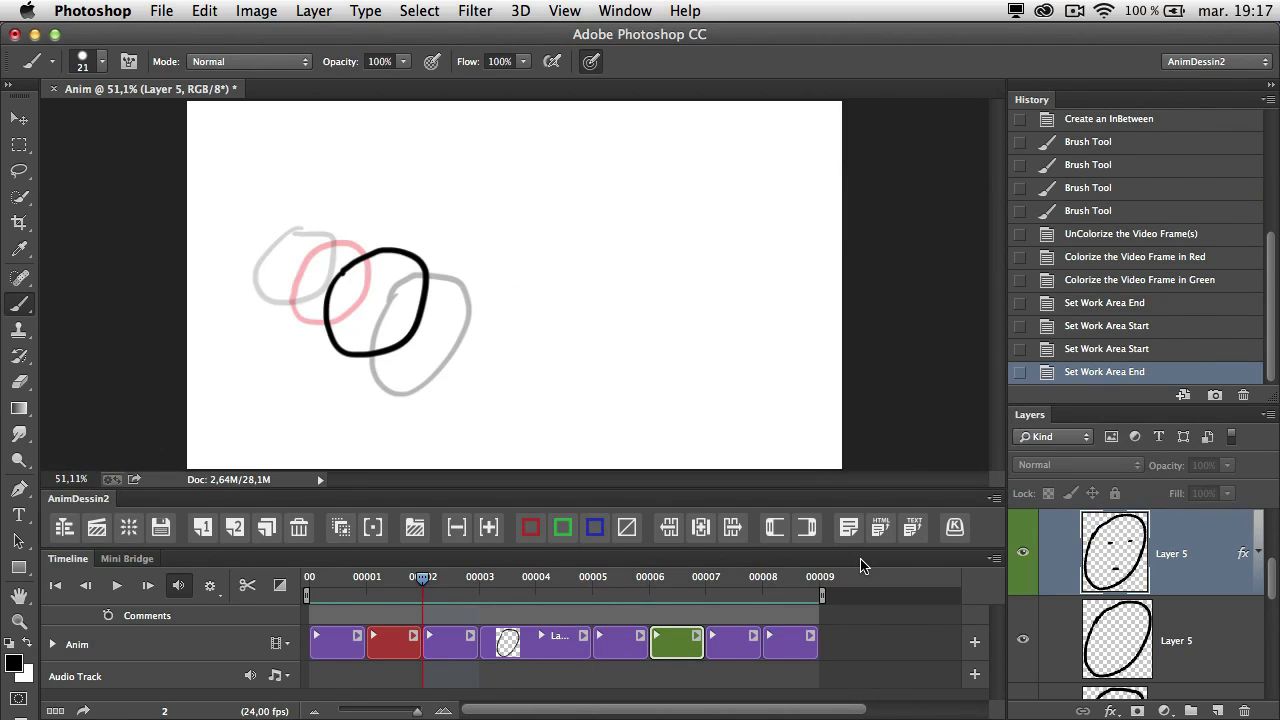
# Step: Jump to the first and the last frame of the animation, step back to frame 6 and recheck the timeline shortcut keys option
pyautogui.press('shift')
pyautogui.hotkey('shift', 'Up')
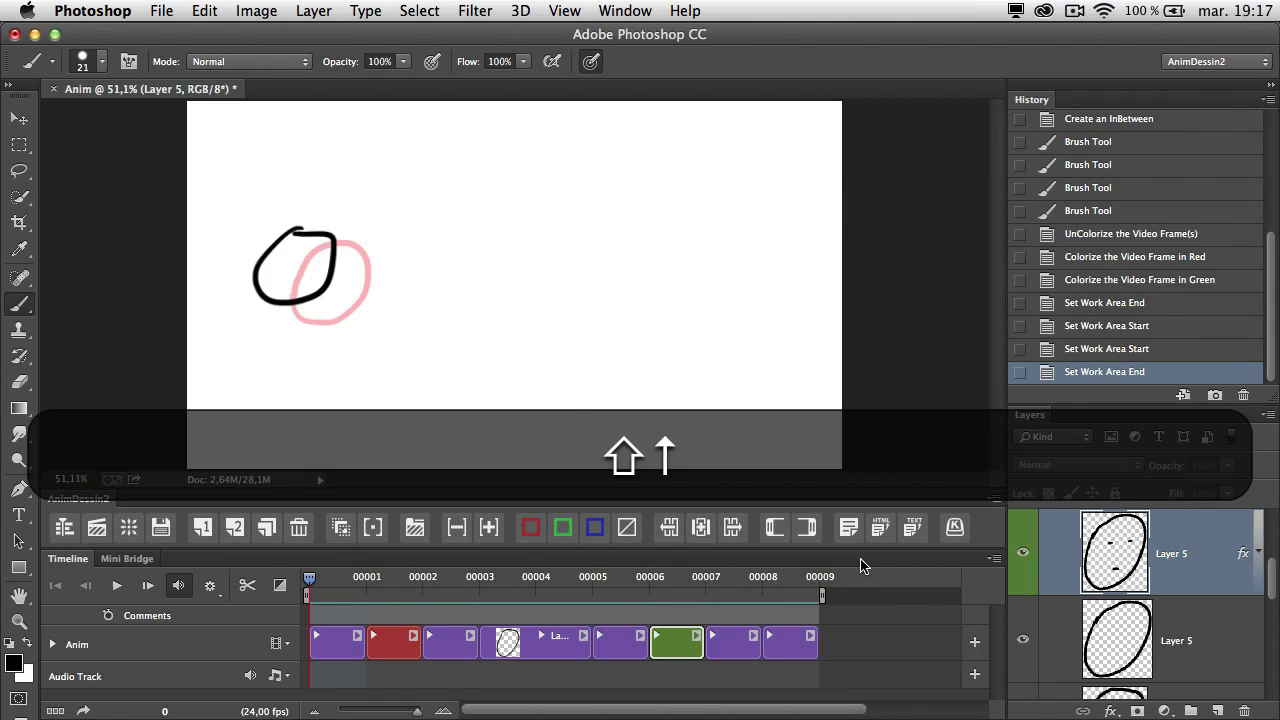
pyautogui.hotkey('shift', 'Down')
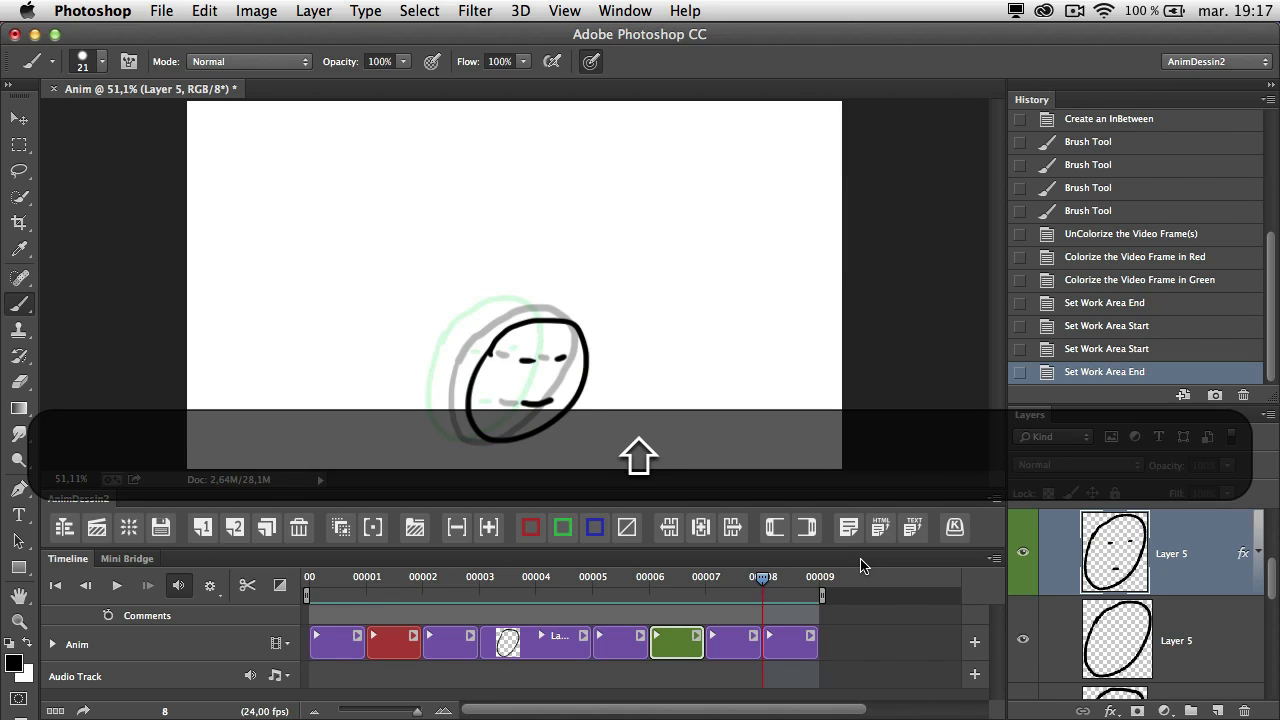
pyautogui.press('Left')
pyautogui.press('Left')
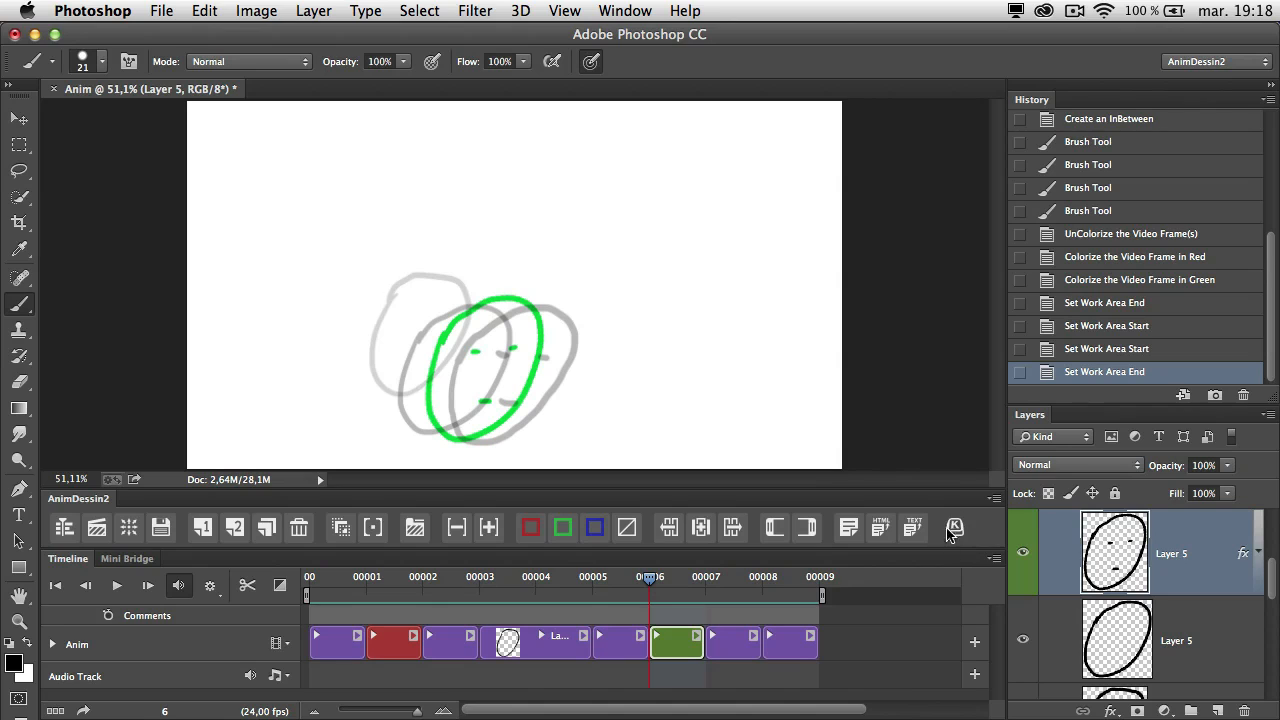
pyautogui.click(994, 559)
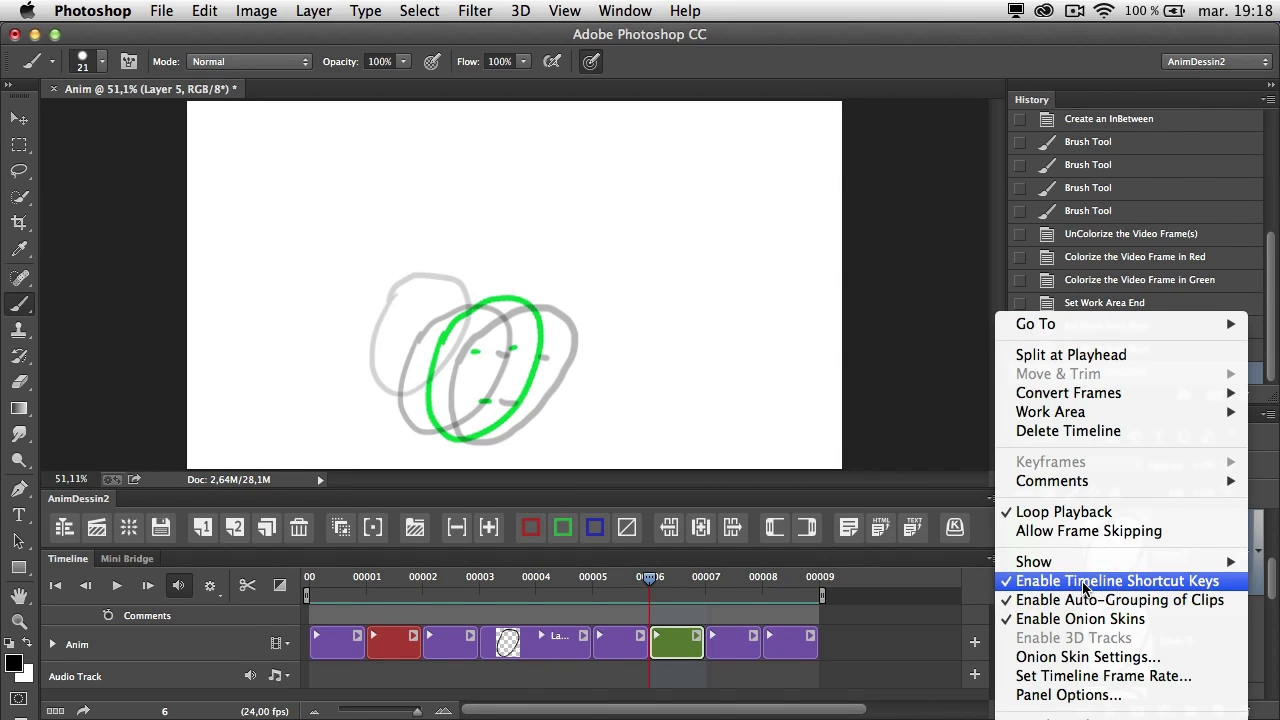
pyautogui.click(909, 581)
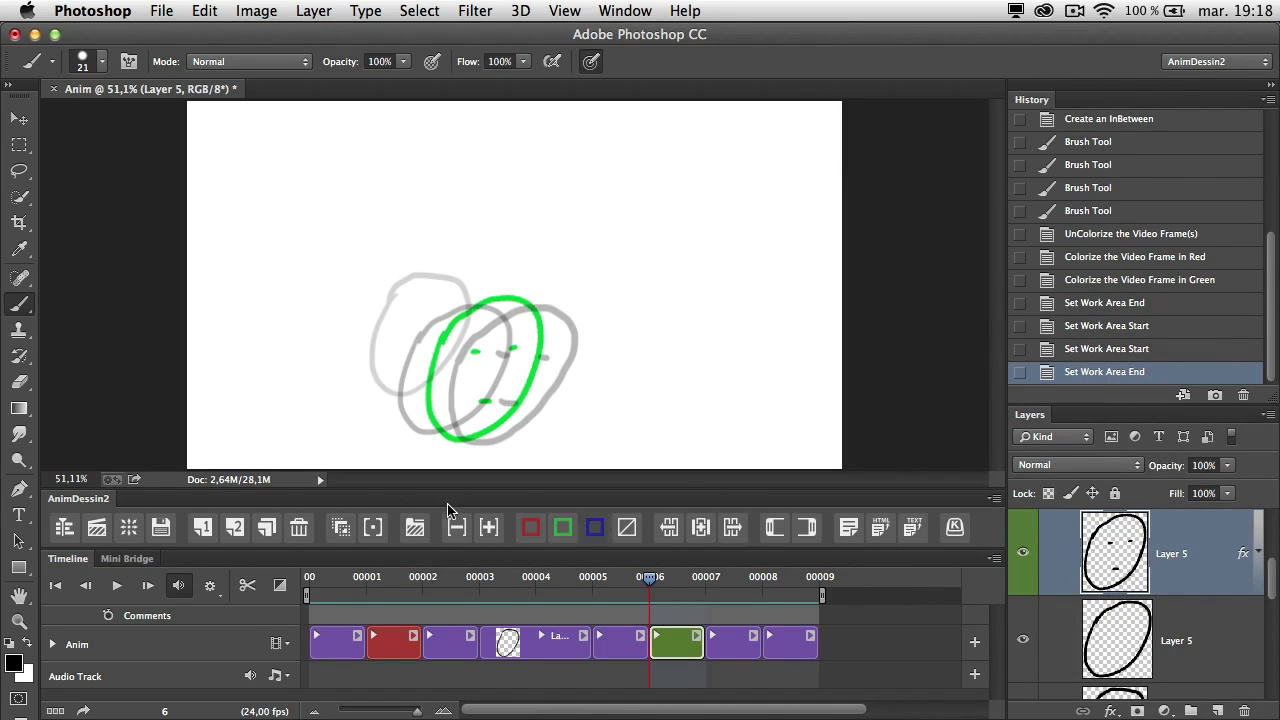
# Step: Add the timeline comment "start" at frame 1, on the red frame
pyautogui.moveTo(650, 578)
pyautogui.mouseDown()
pyautogui.moveTo(372, 590)
pyautogui.moveTo(590, 590)
pyautogui.moveTo(370, 595)
pyautogui.moveTo(590, 598)
pyautogui.moveTo(381, 609)
pyautogui.mouseUp()
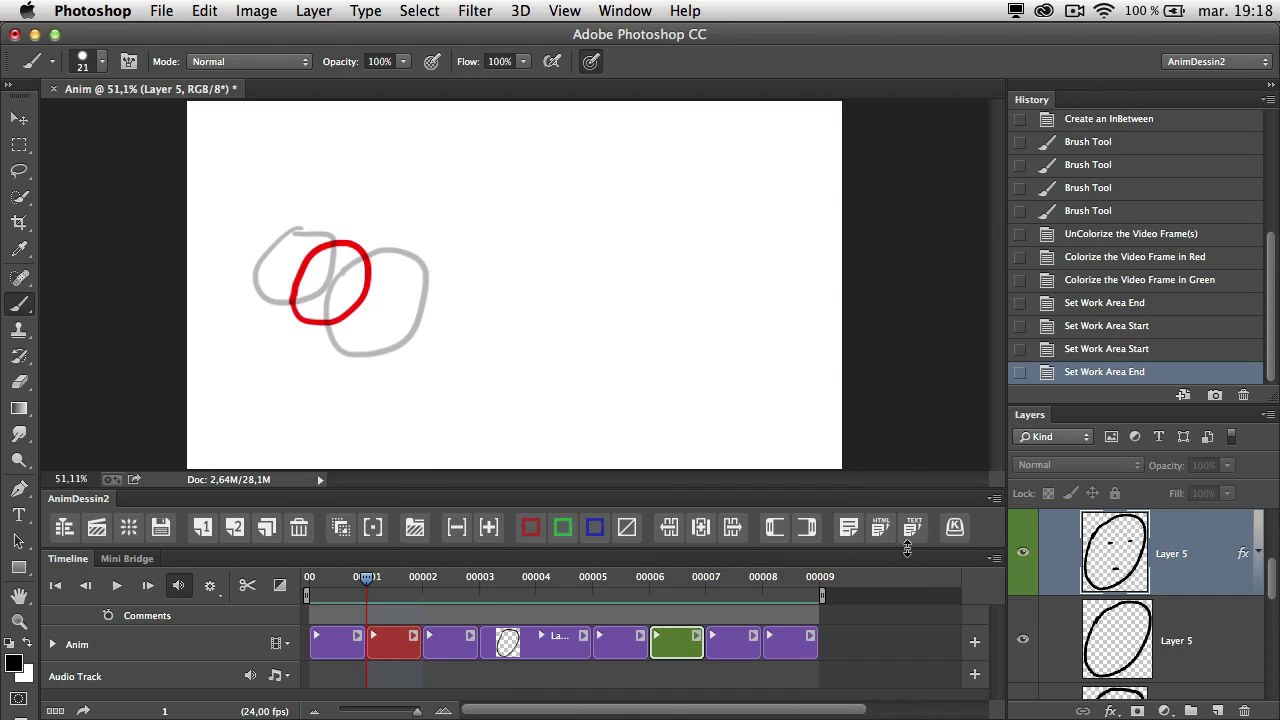
pyautogui.click(995, 560)
pyautogui.moveTo(1051, 485)
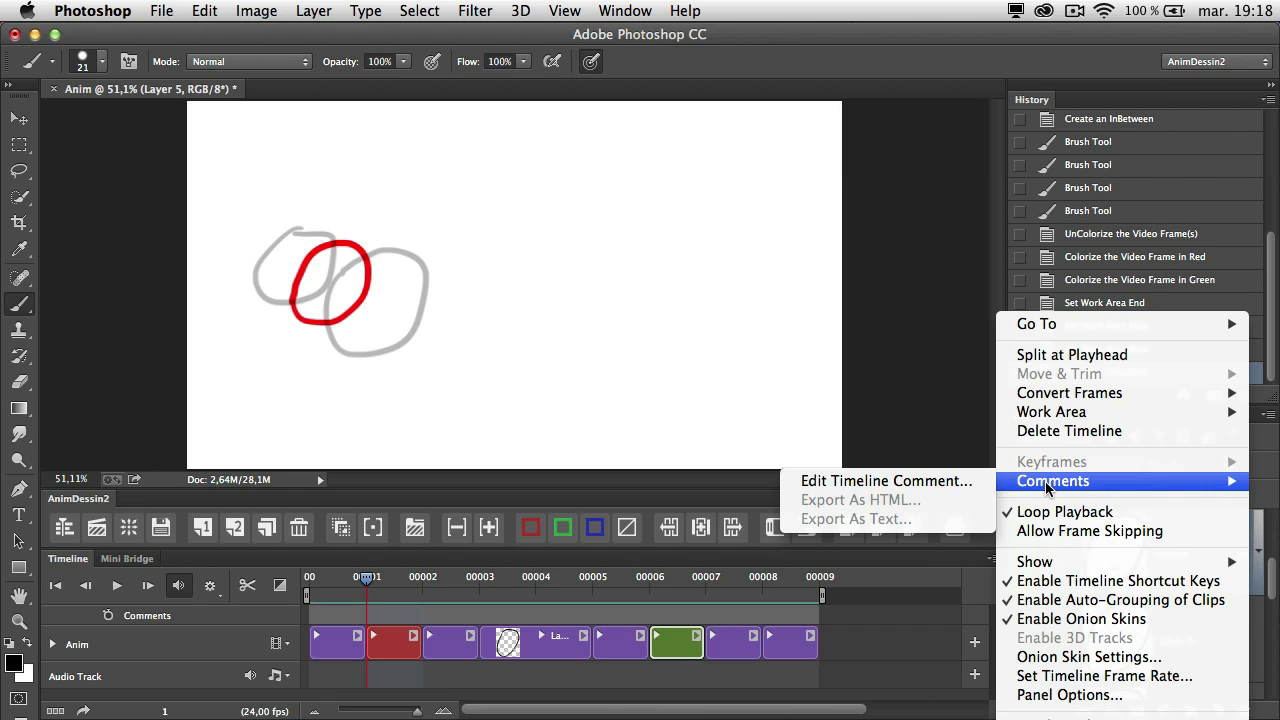
pyautogui.click(950, 570)
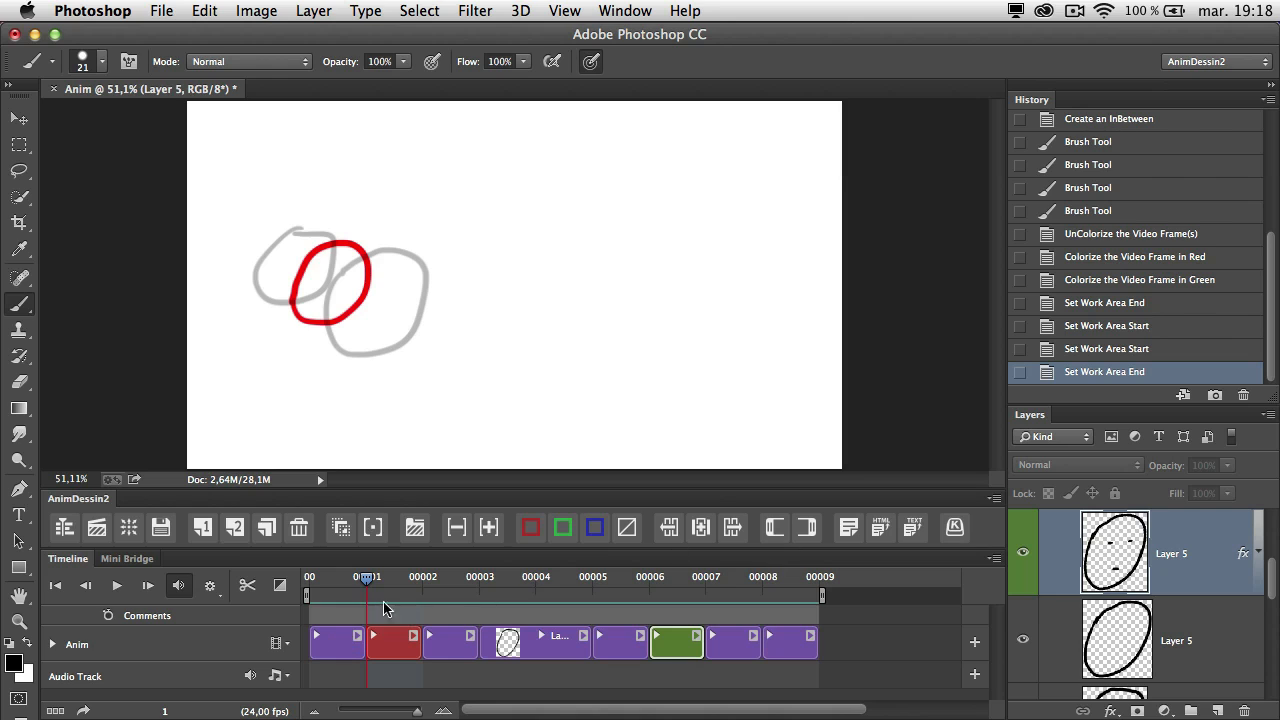
pyautogui.click(849, 530)
pyautogui.write('s')
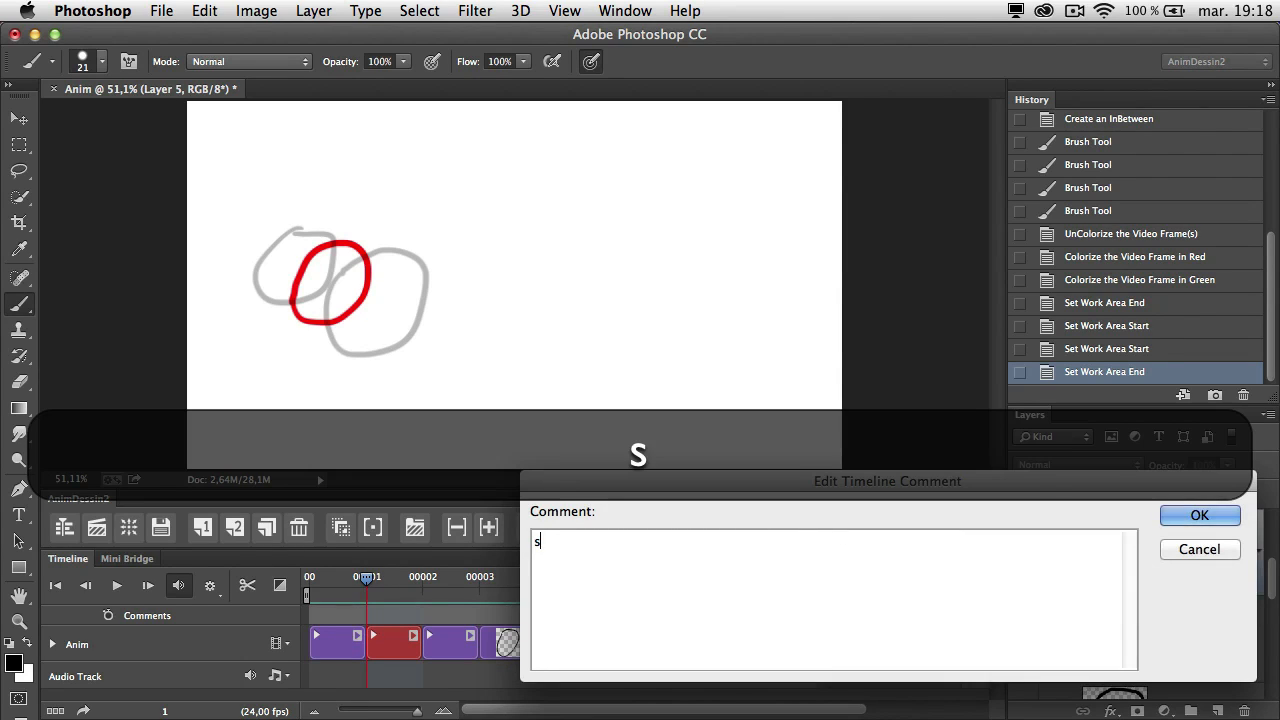
pyautogui.write('tart')
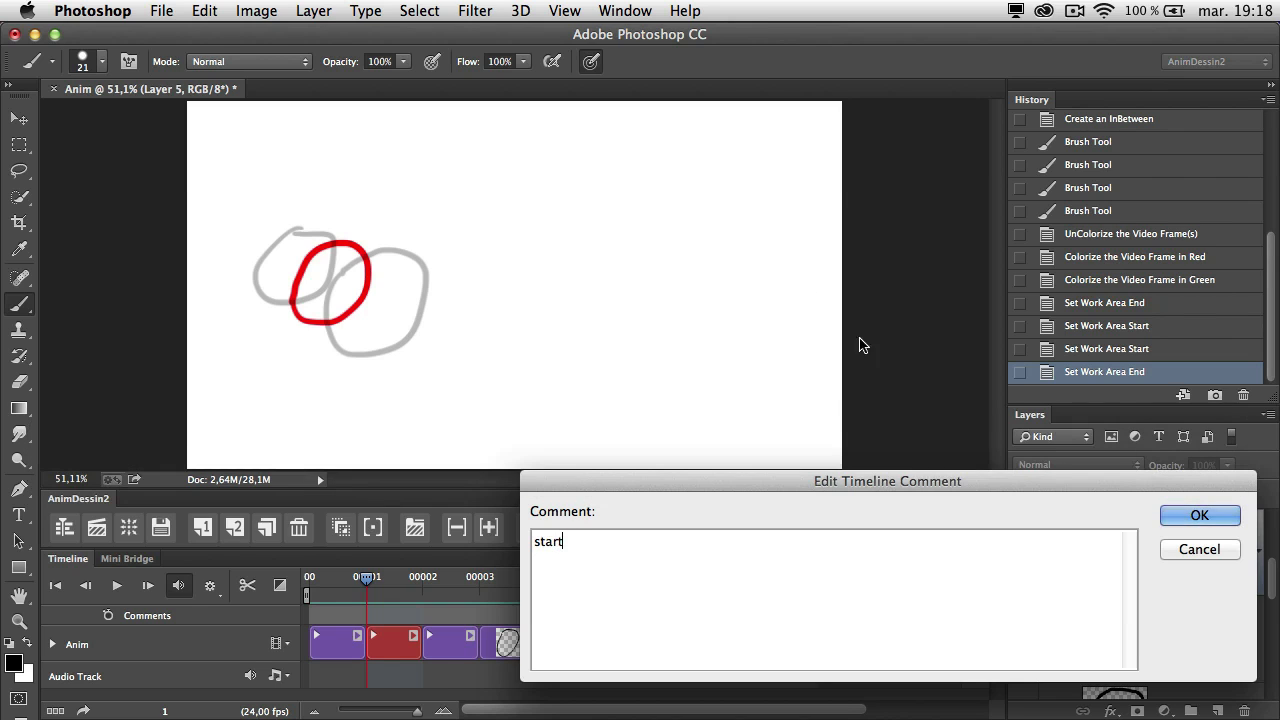
pyautogui.click(1188, 516)
# Step: Add the timeline comment "turn right" at frame 6, on the green frame
pyautogui.moveTo(560, 580); pyautogui.dragTo(656, 590)
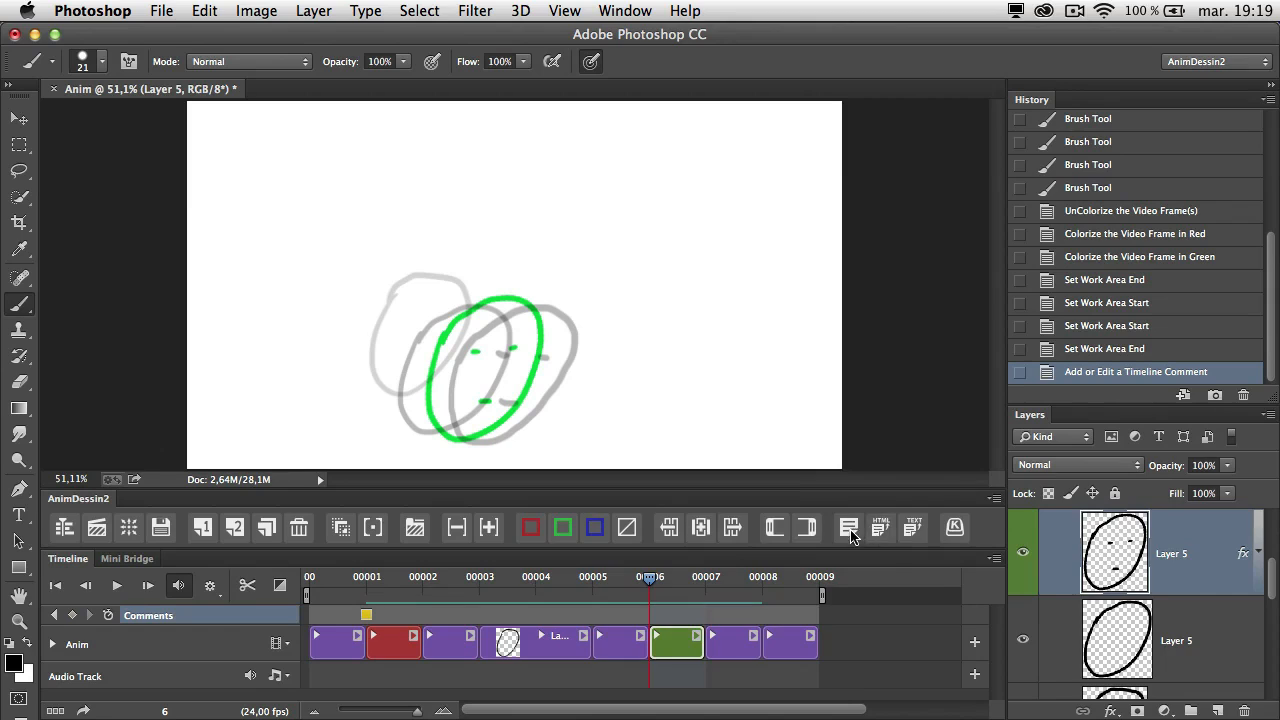
pyautogui.click(849, 527)
pyautogui.write('tuen')
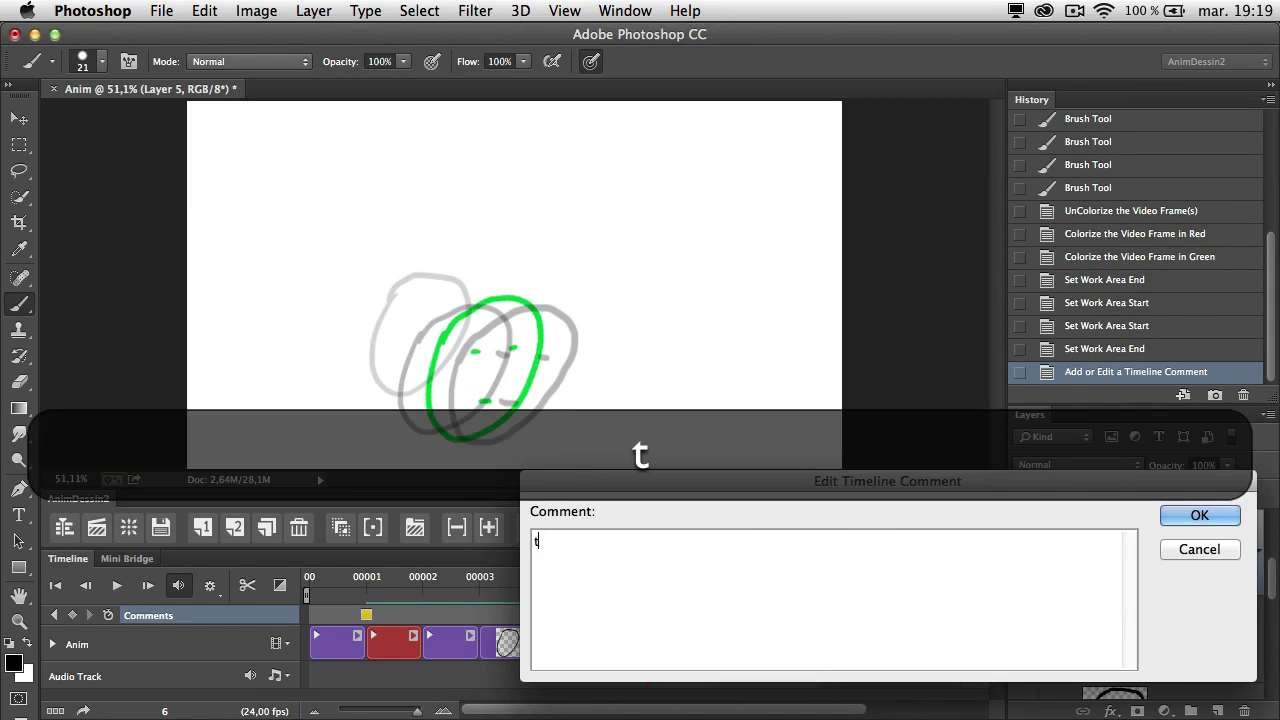
pyautogui.press('BackSpace')
pyautogui.write('rn rught')
pyautogui.press('Left')
pyautogui.press('Left')
pyautogui.press('Left')
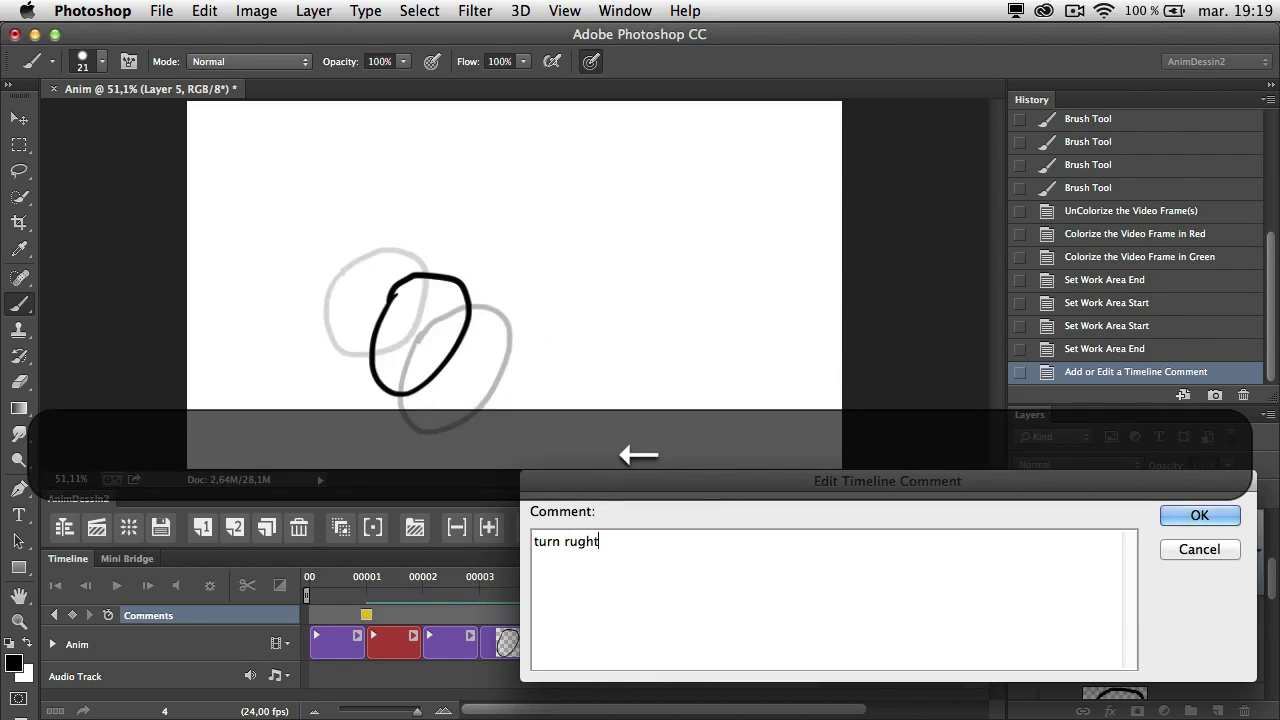
pyautogui.tripleClick(573, 542)
pyautogui.click(572, 542)
pyautogui.doubleClick(573, 542)
pyautogui.click(575, 542)
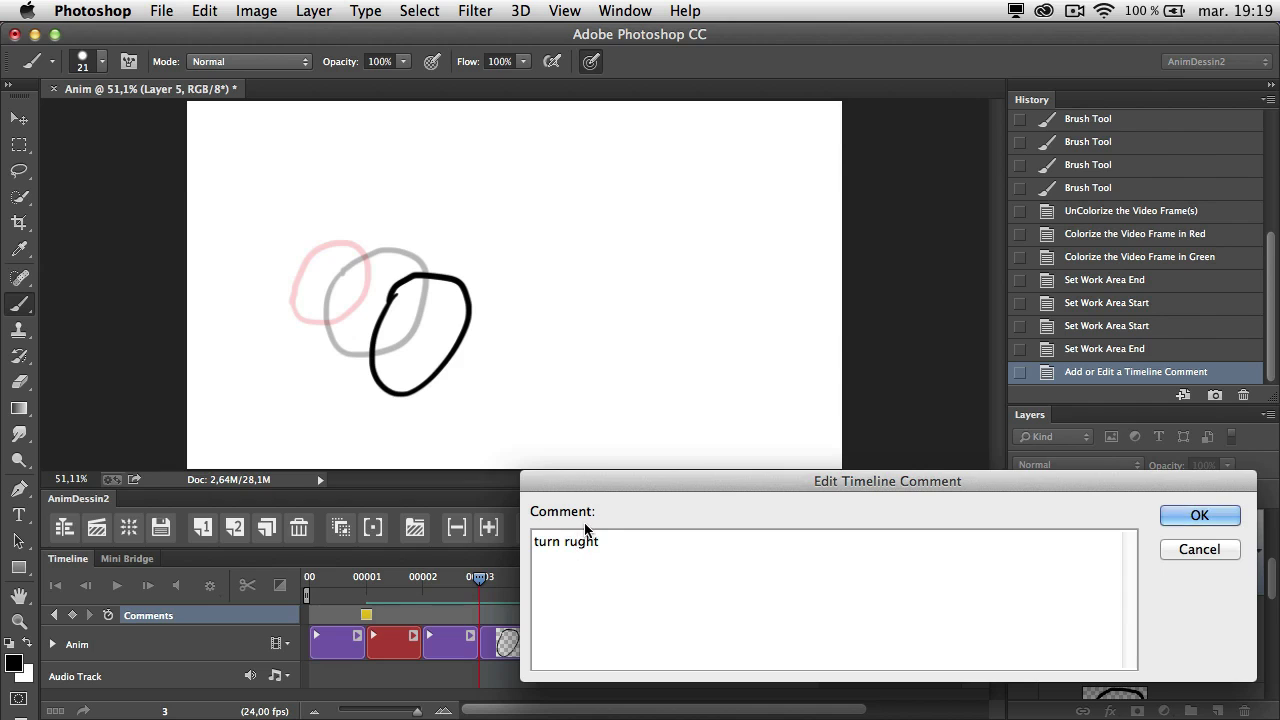
pyautogui.press('BackSpace')
pyautogui.write('i')
pyautogui.click(1199, 515)
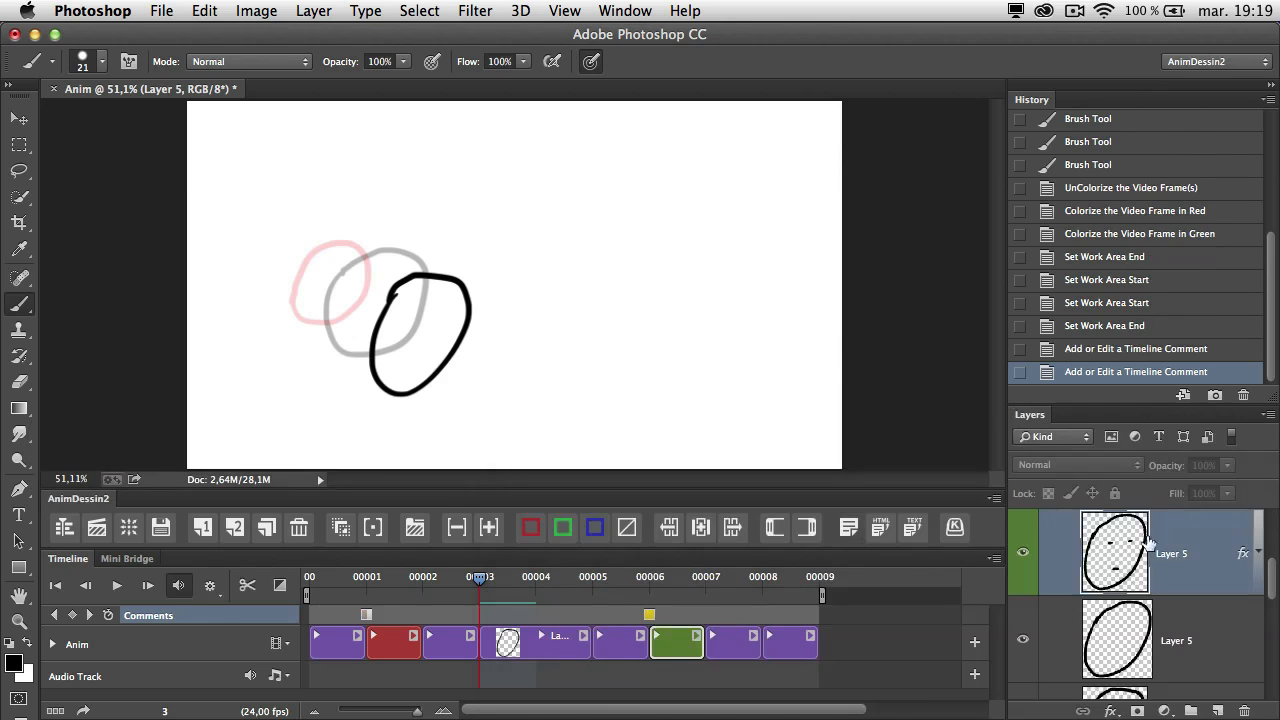
# Step: Export the timeline comments as HTML to the Desktop under the name _anim.html, replacing the existing file
pyautogui.click(880, 530)
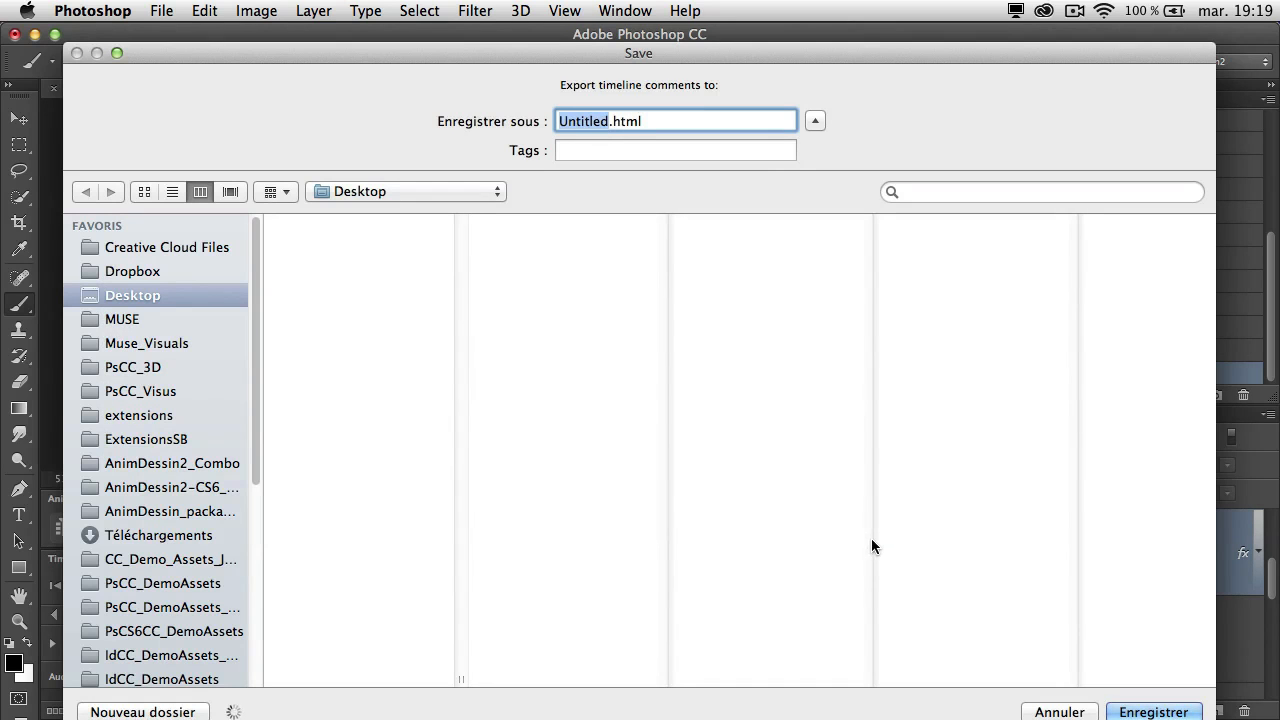
pyautogui.write('_ani')
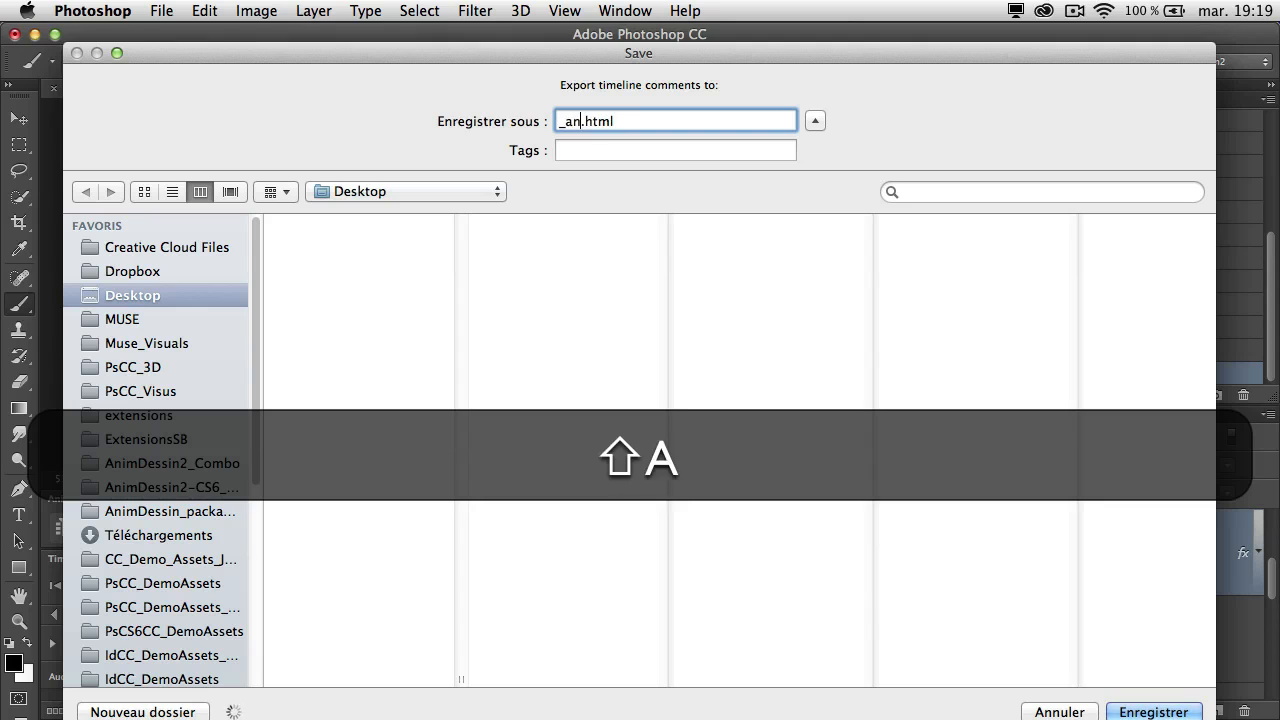
pyautogui.write('m')
pyautogui.press('Return')
pyautogui.press('super+Return')
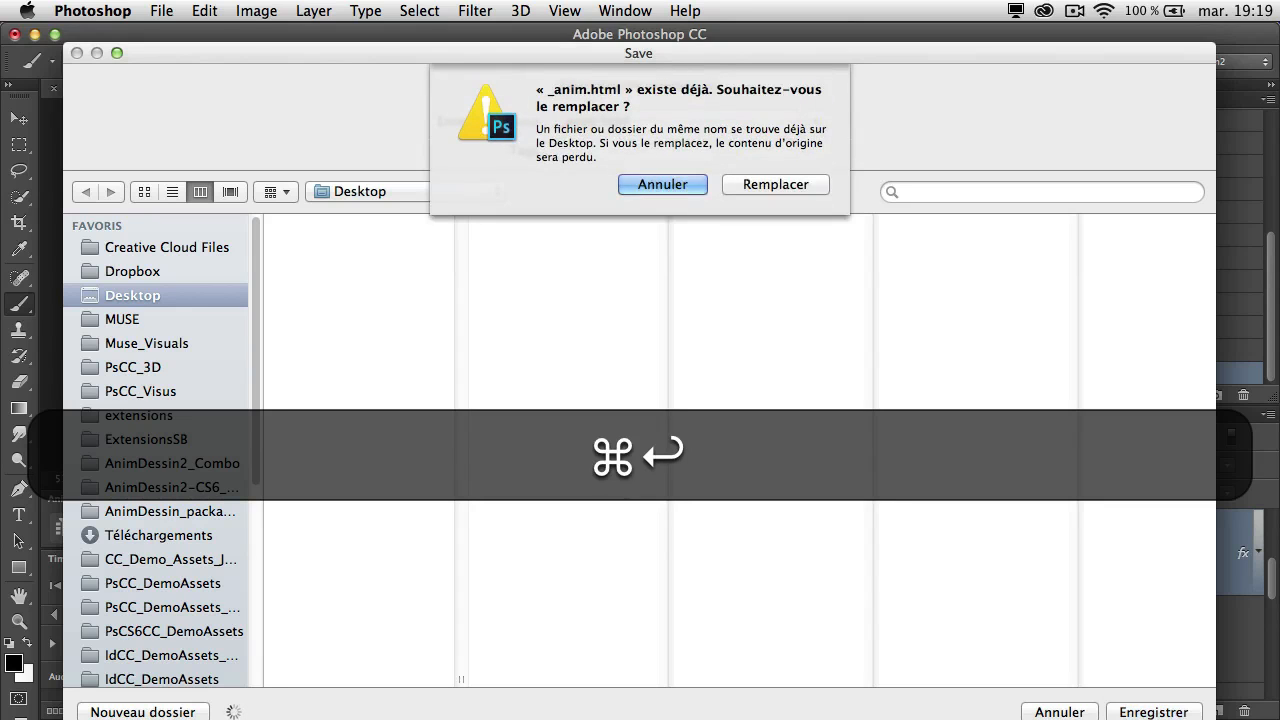
pyautogui.press('super+r')
# Step: Switch to Chrome and reload the exported _anim.html page to read the timeline comments table
pyautogui.press('super+Tab')
pyautogui.press('super+Tab')
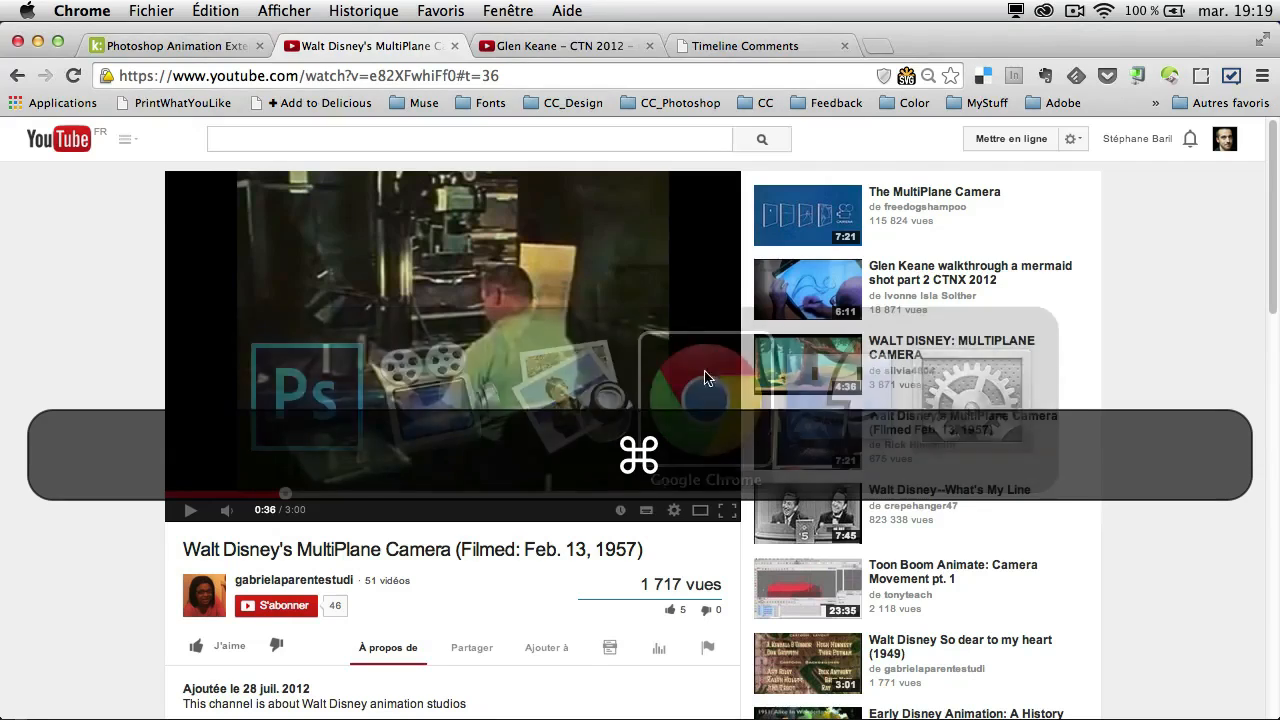
pyautogui.click(708, 47)
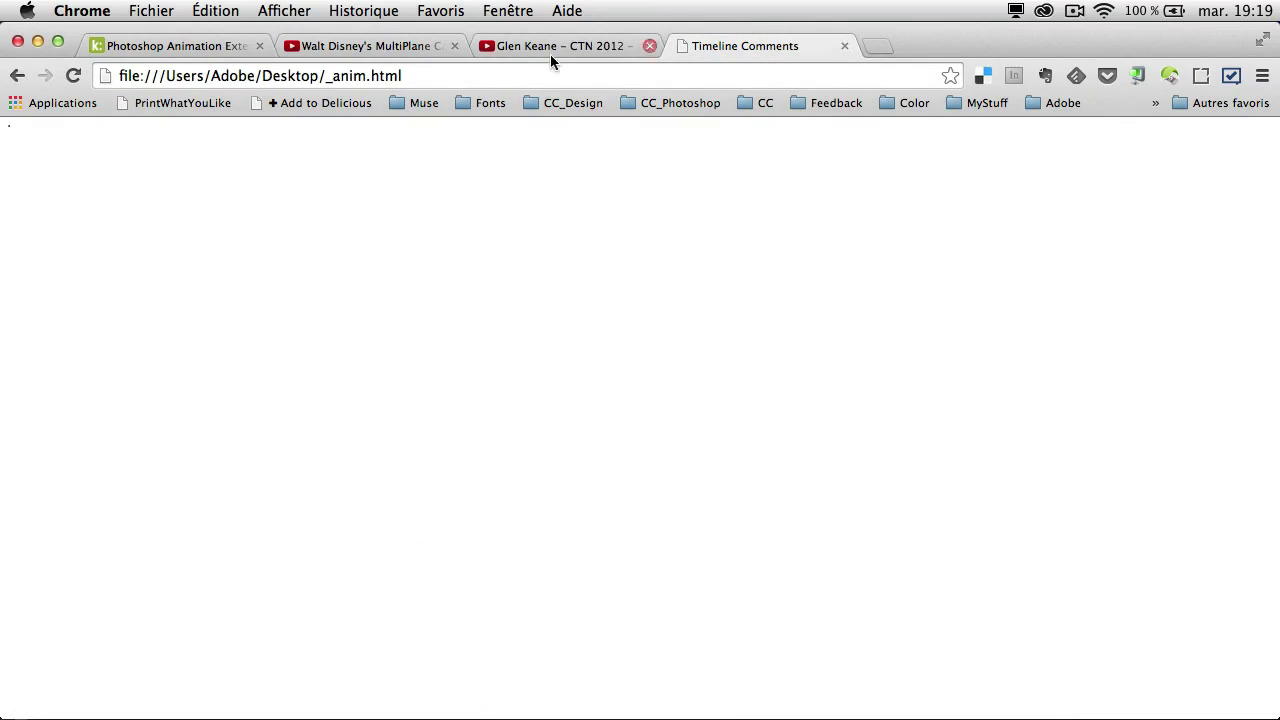
pyautogui.click(73, 76)
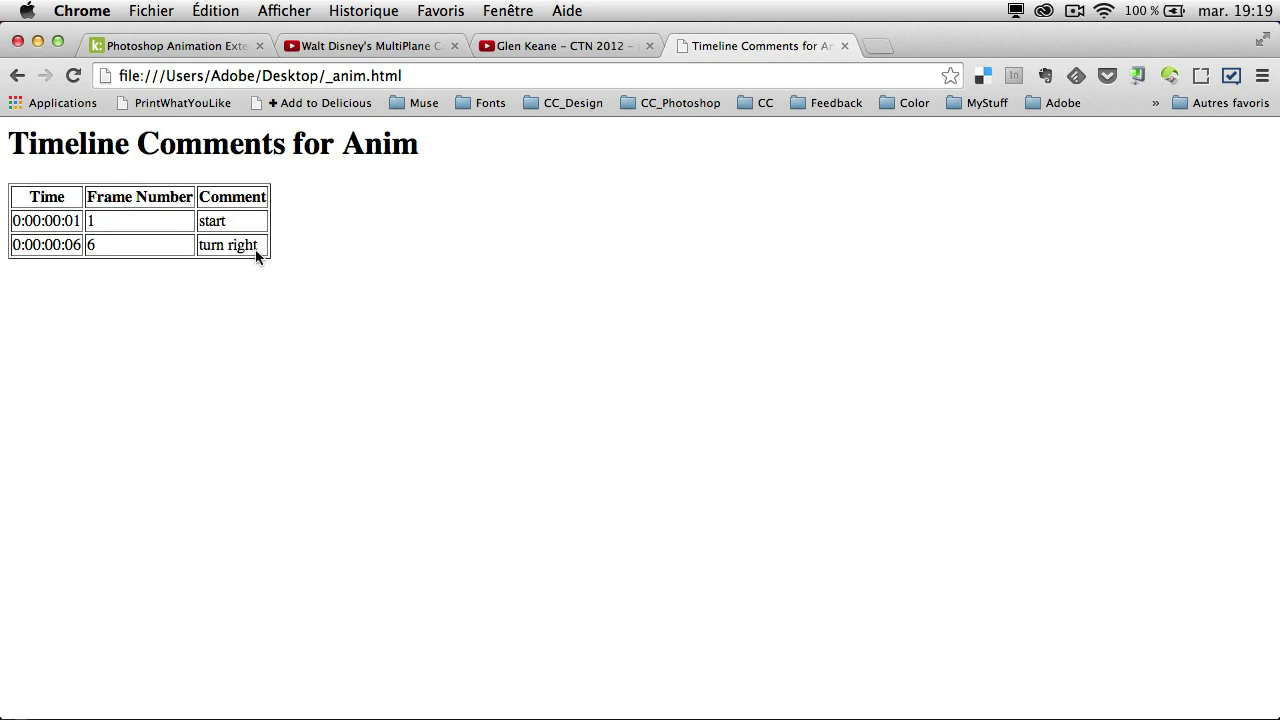
# Step: Switch back to Photoshop, activate the Move tool and open the Adobe Exchange extension
pyautogui.press('super+Tab')
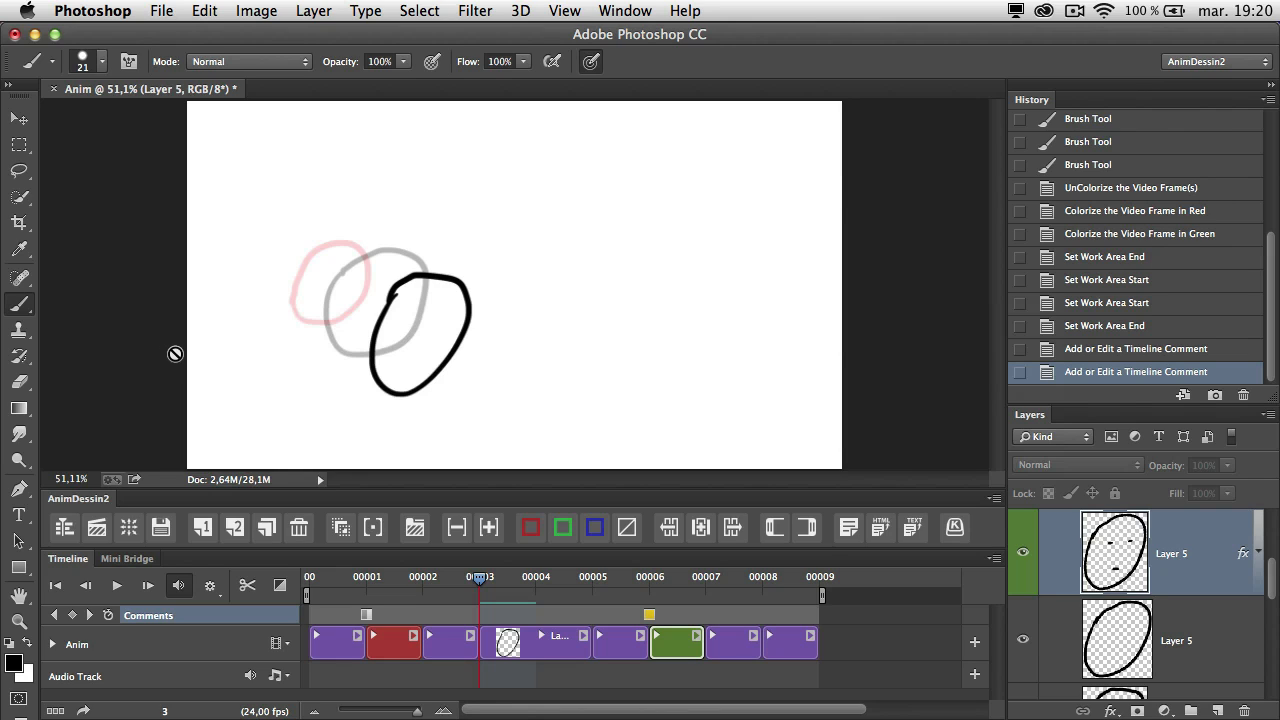
pyautogui.click(19, 118)
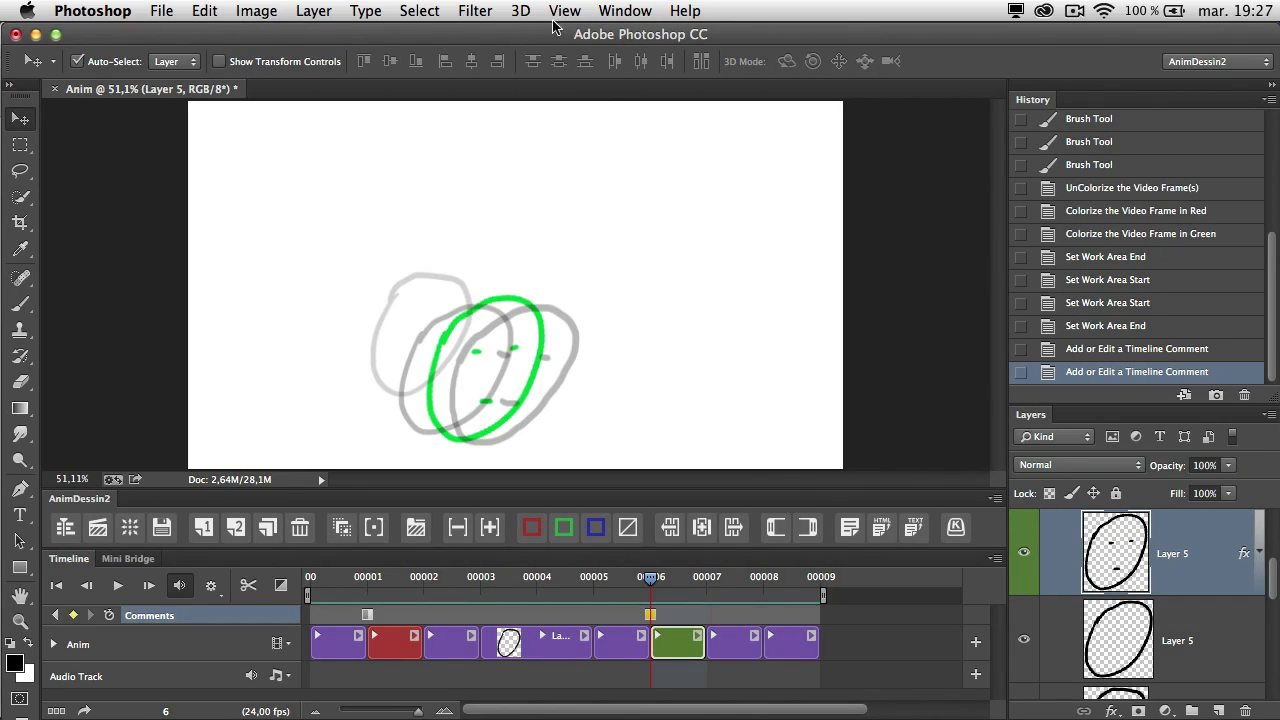
pyautogui.click(632, 9)
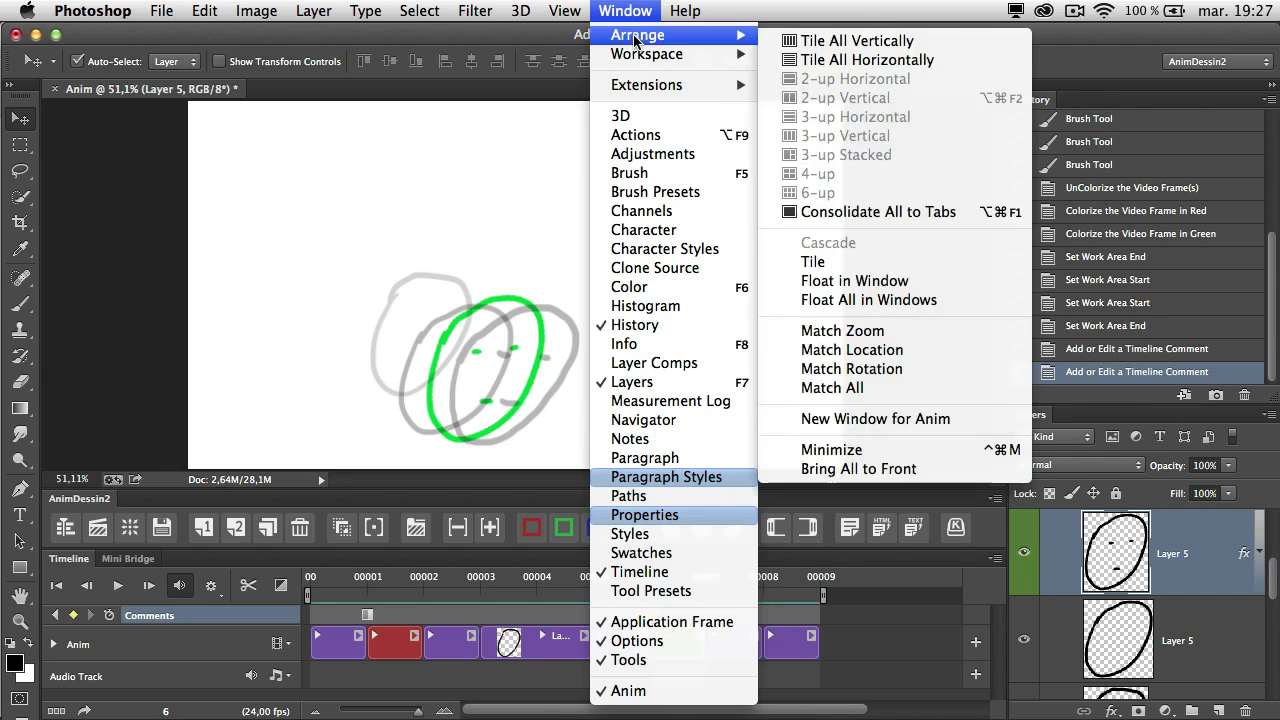
pyautogui.moveTo(623, 92)
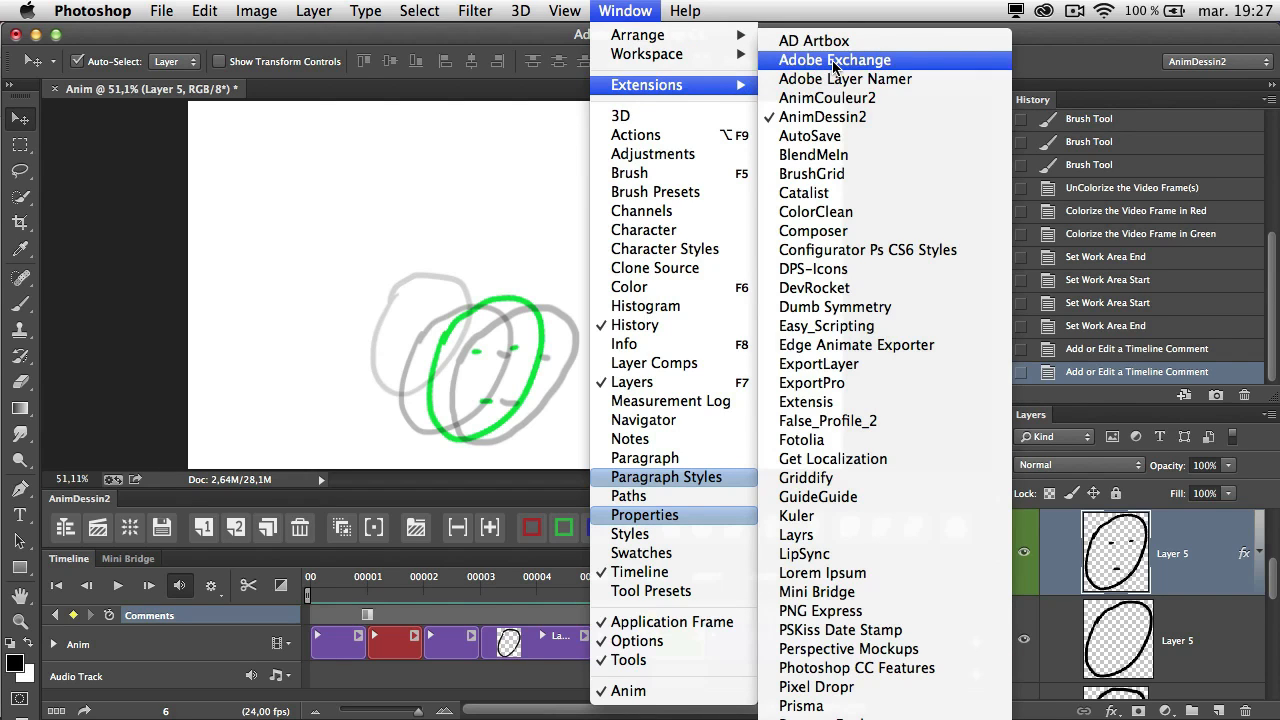
pyautogui.click(836, 61)
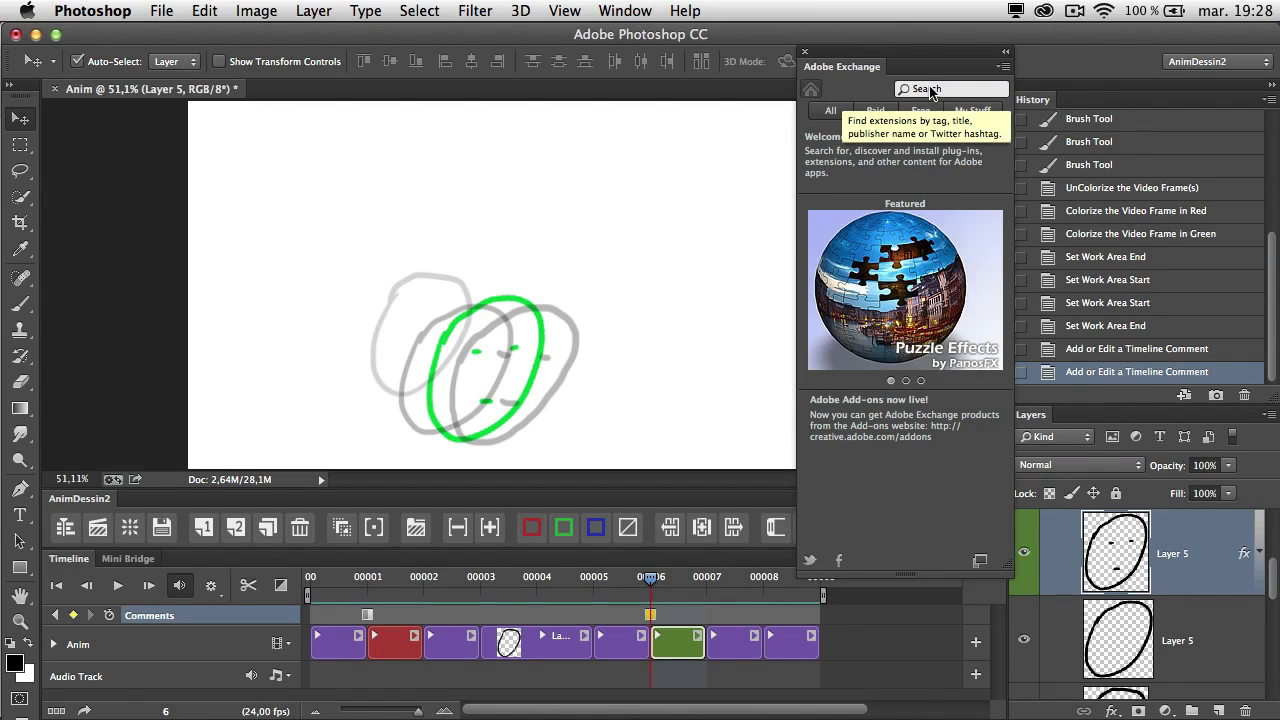
# Step: Search Adobe Exchange for "animation" and view the AnimDessin2 extension's details before closing Adobe Exchange
pyautogui.click(929, 90)
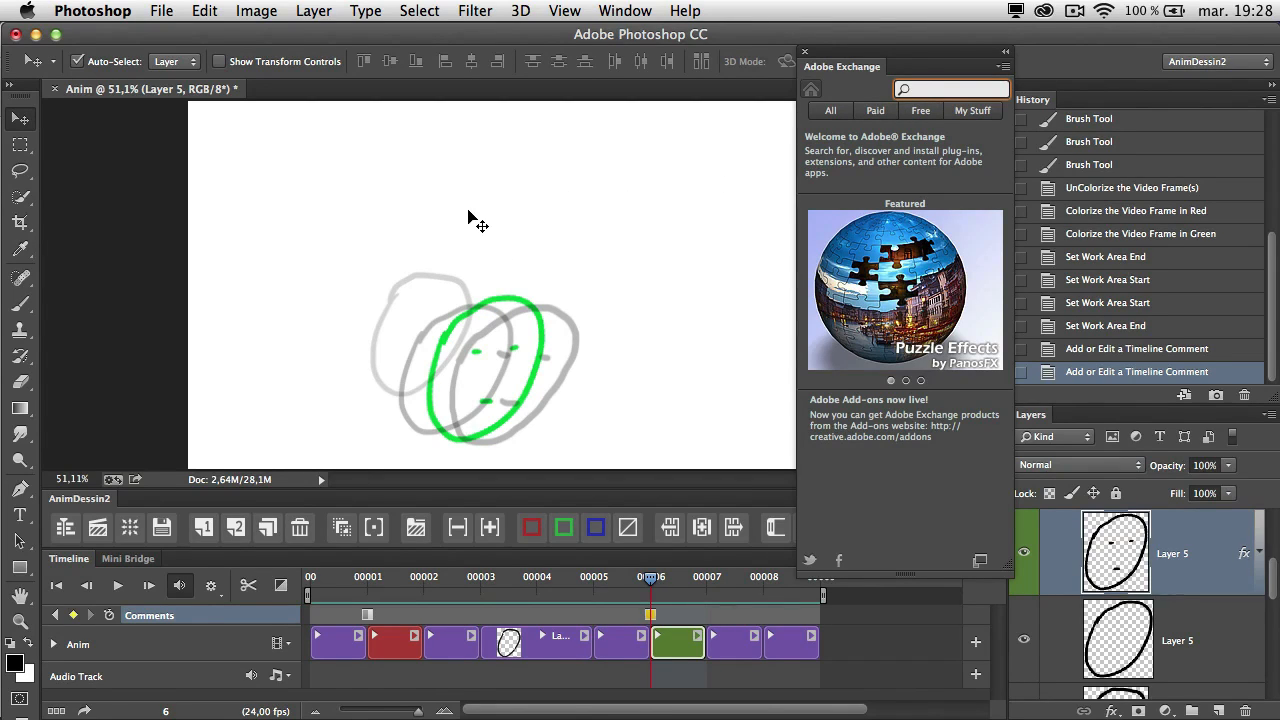
pyautogui.write('anim')
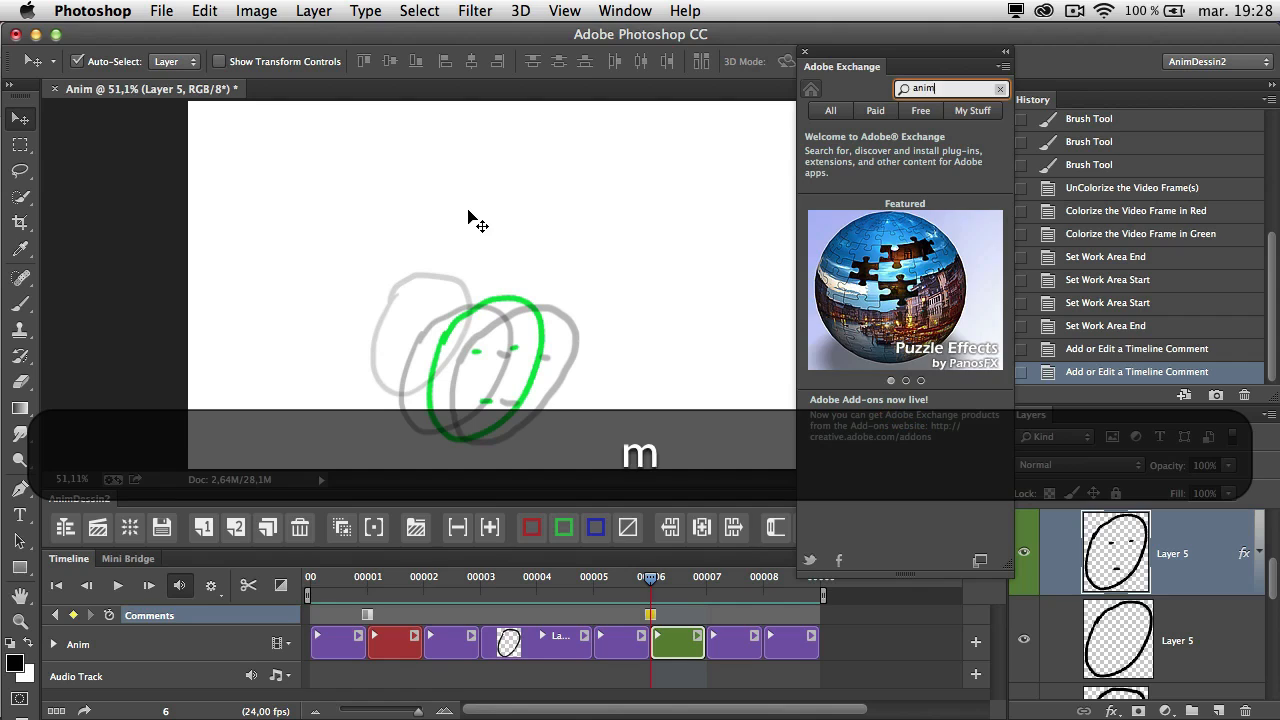
pyautogui.write('ation')
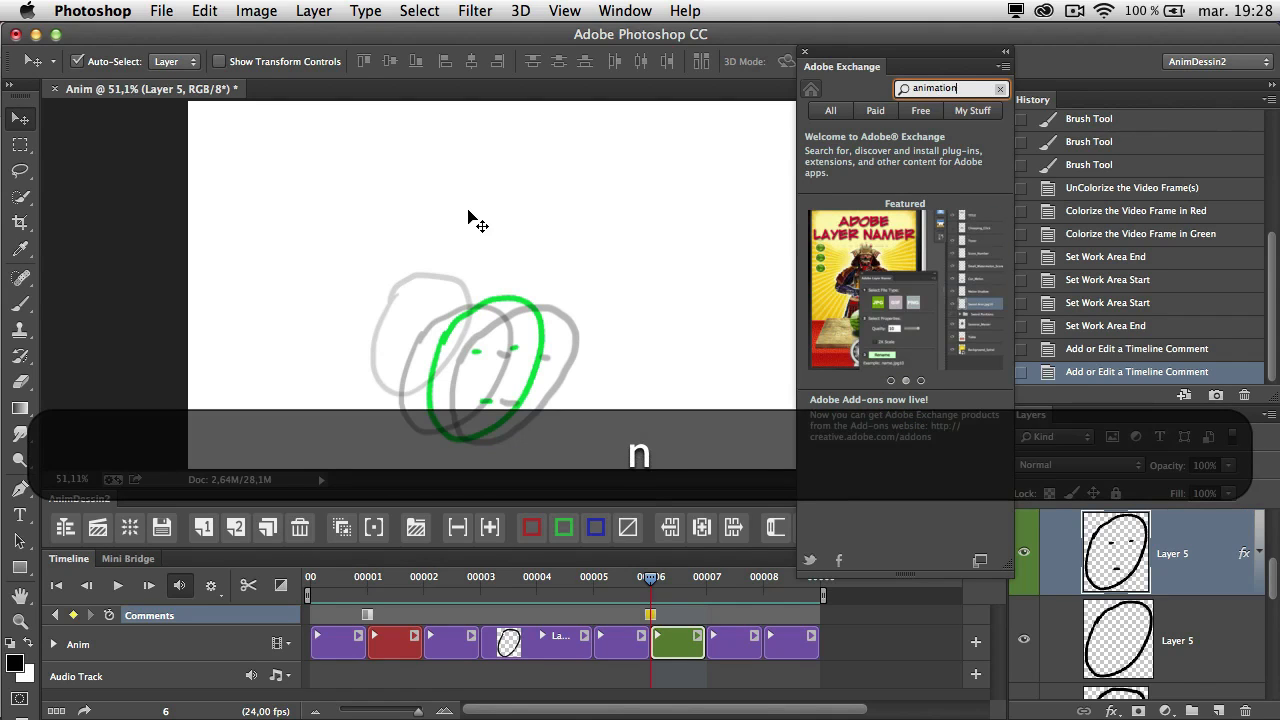
pyautogui.press('Return')
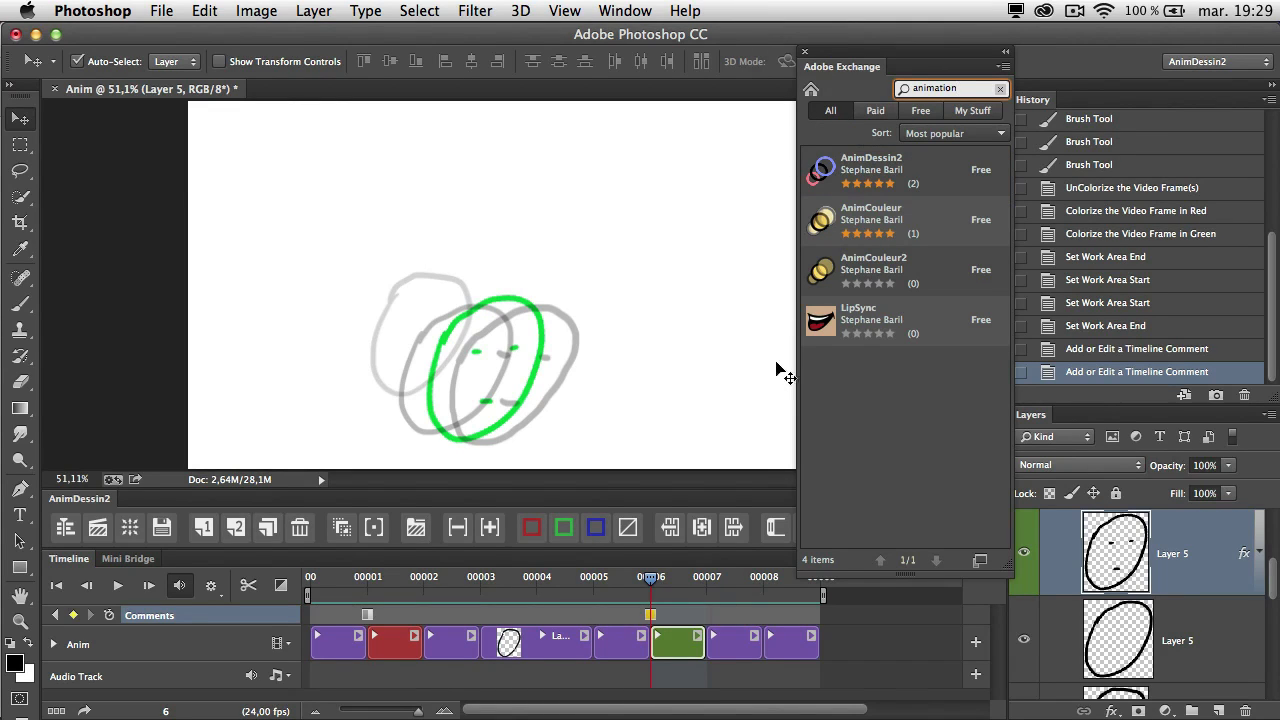
pyautogui.click(868, 167)
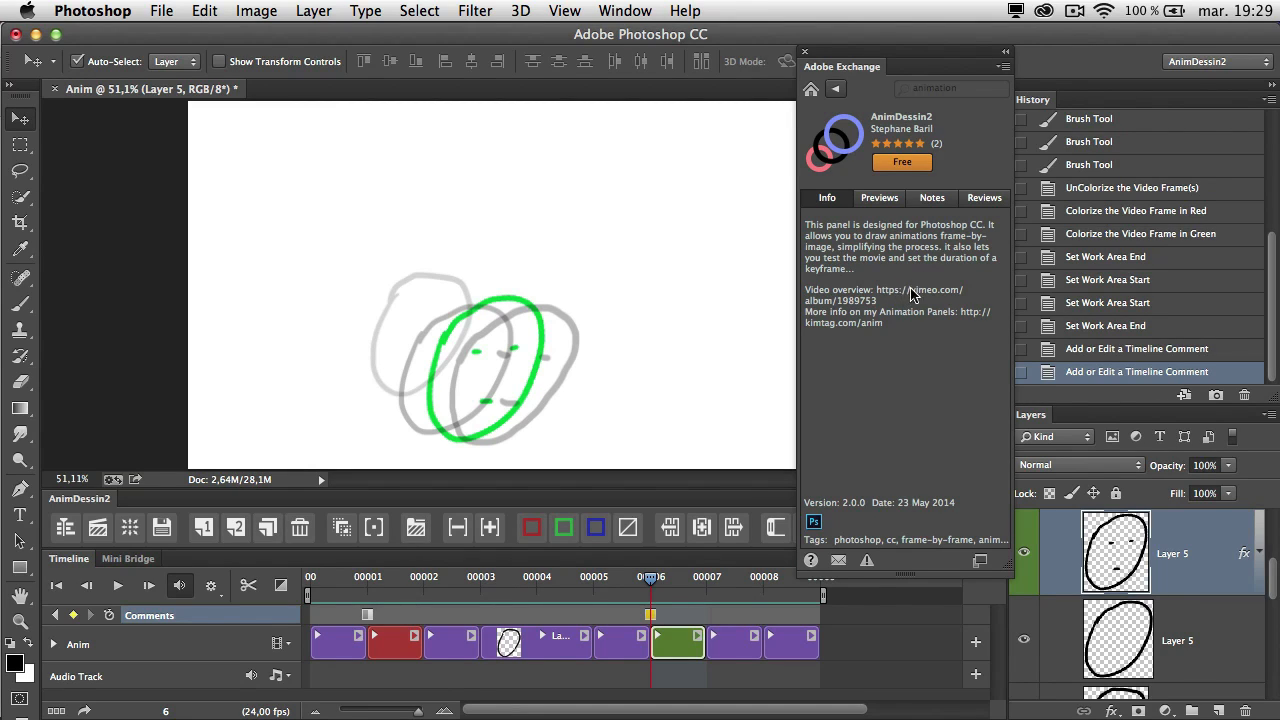
pyautogui.click(805, 52)
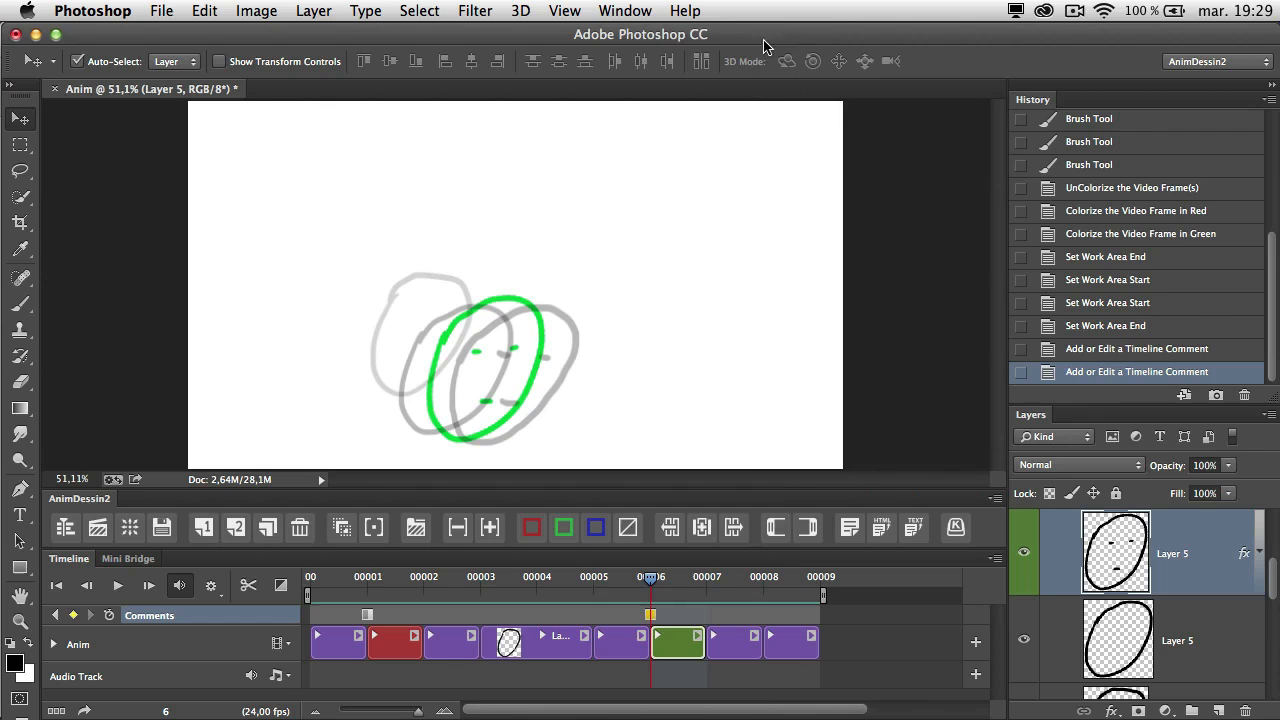
# Step: Locate AnimDessin2 among the installed Photoshop extensions
pyautogui.click(637, 12)
pyautogui.moveTo(638, 84)
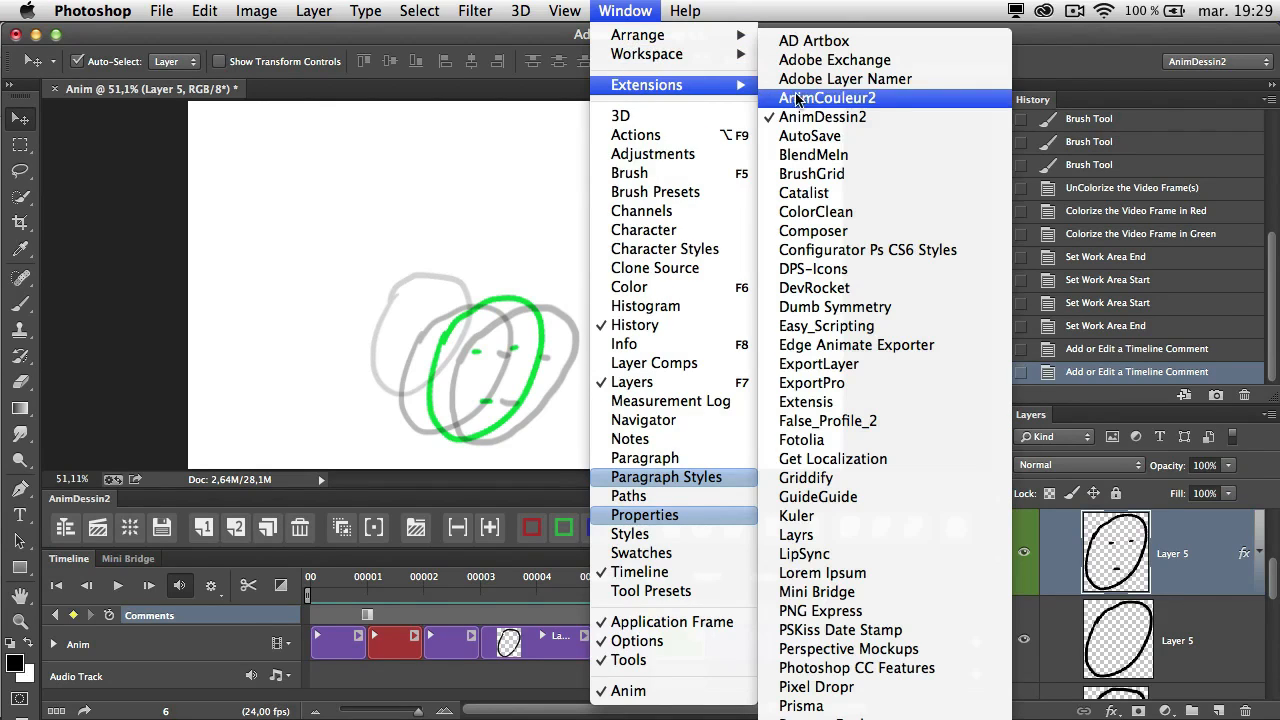
pyautogui.click(880, 118)
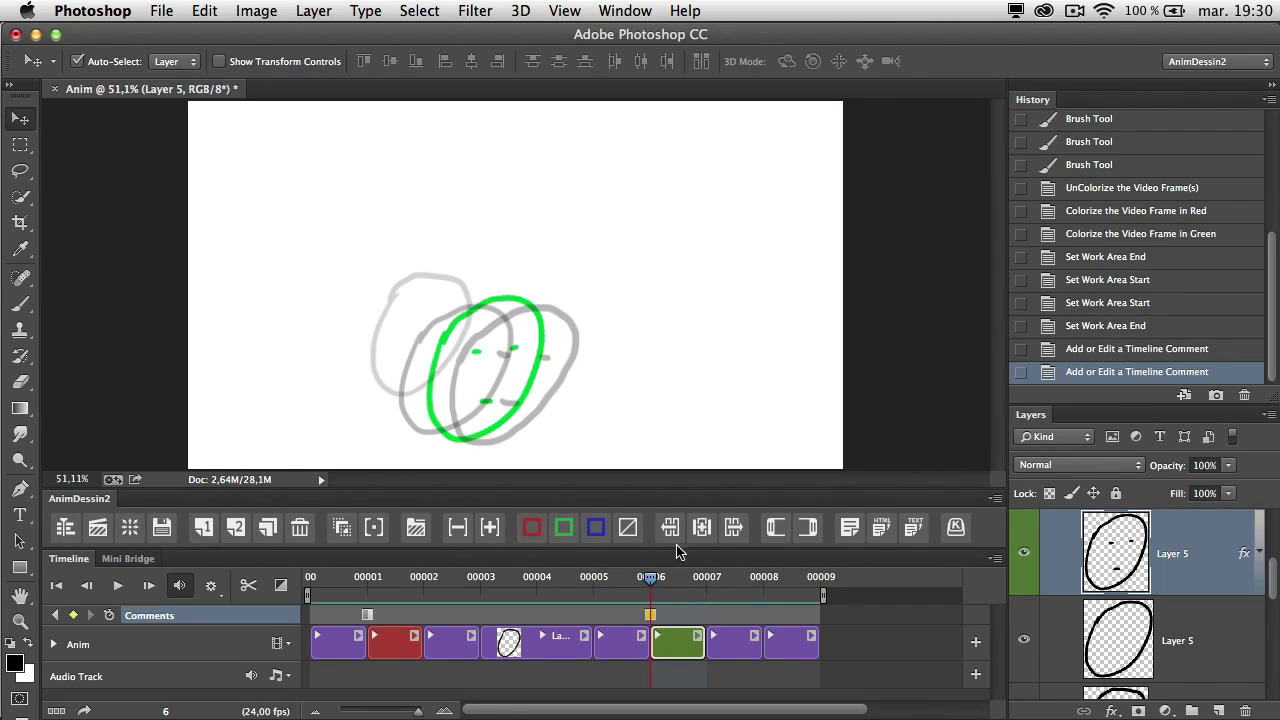
# Step: Hide the timeline with AnimDessin2 and show it again
pyautogui.click(62, 530)
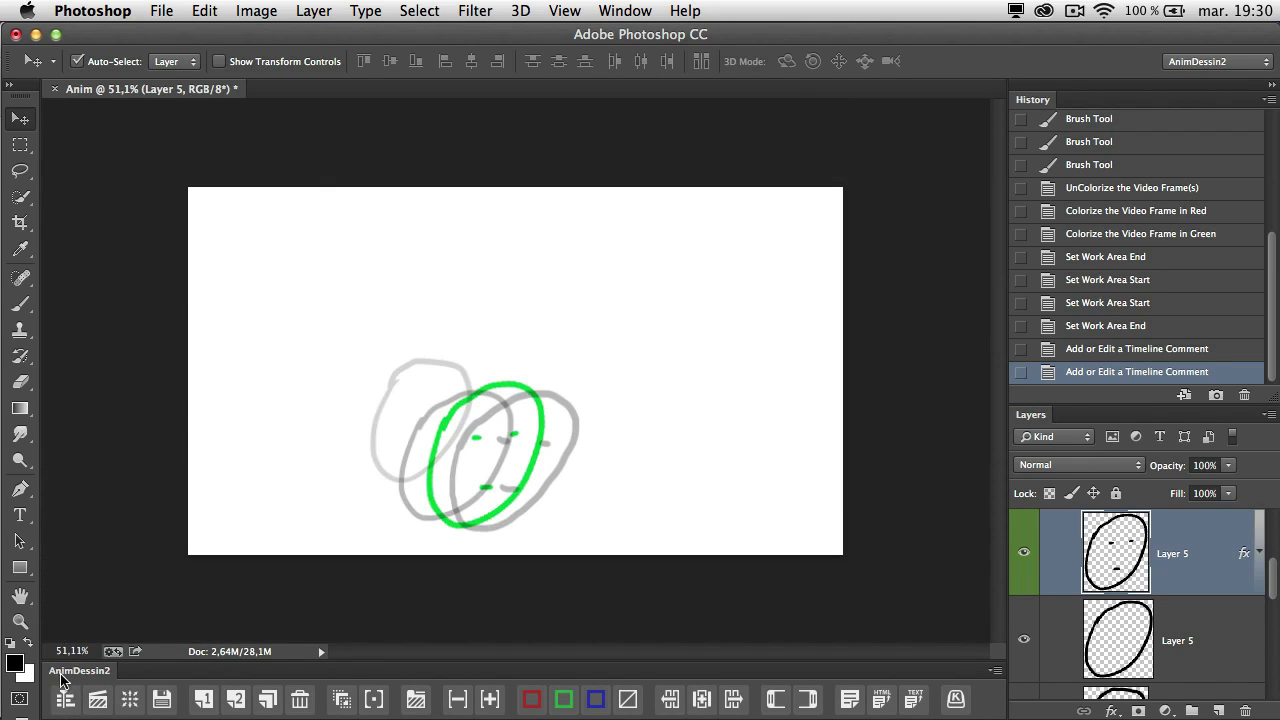
pyautogui.click(63, 700)
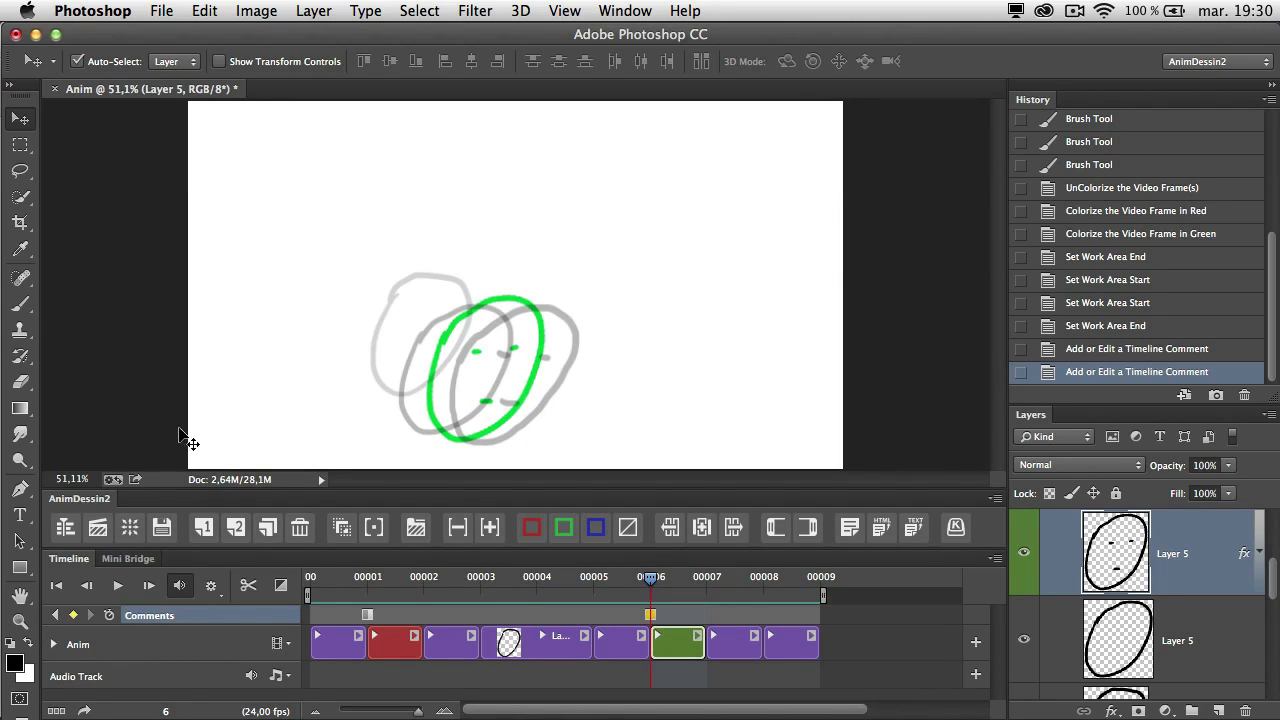
pyautogui.press('space')
pyautogui.press('Left')
pyautogui.press('b')
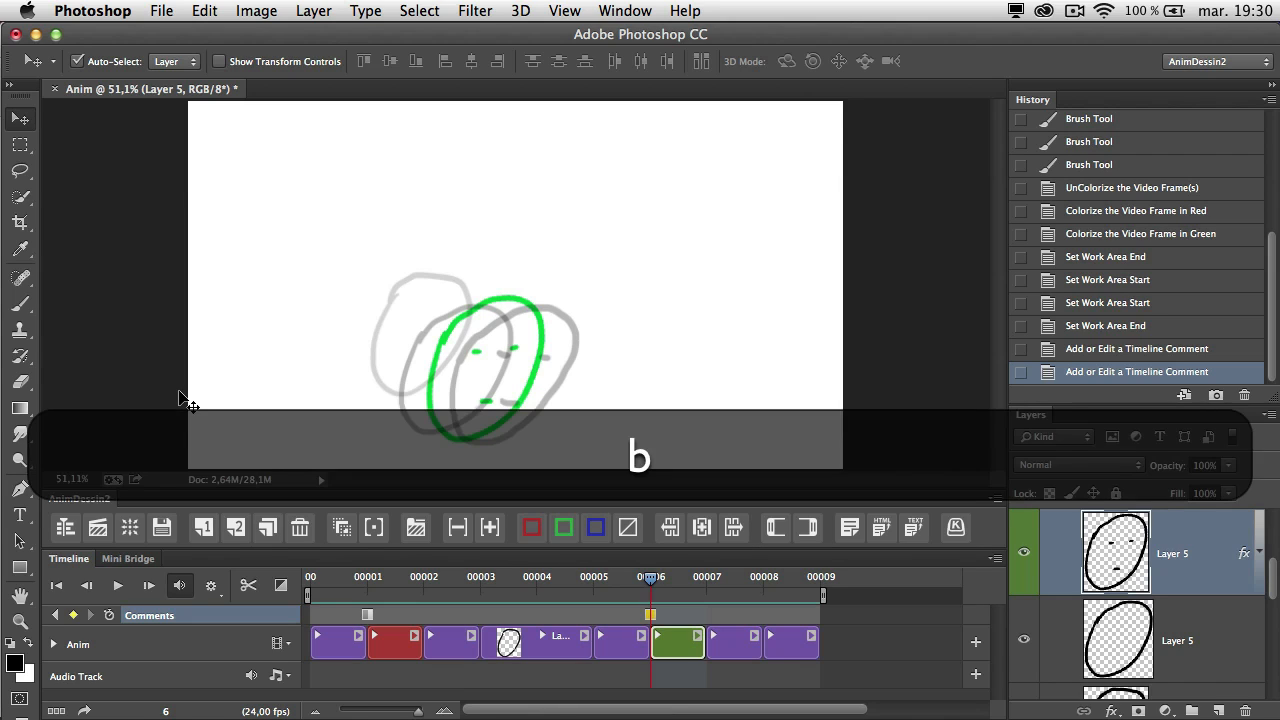
pyautogui.press('v')
pyautogui.press('l')
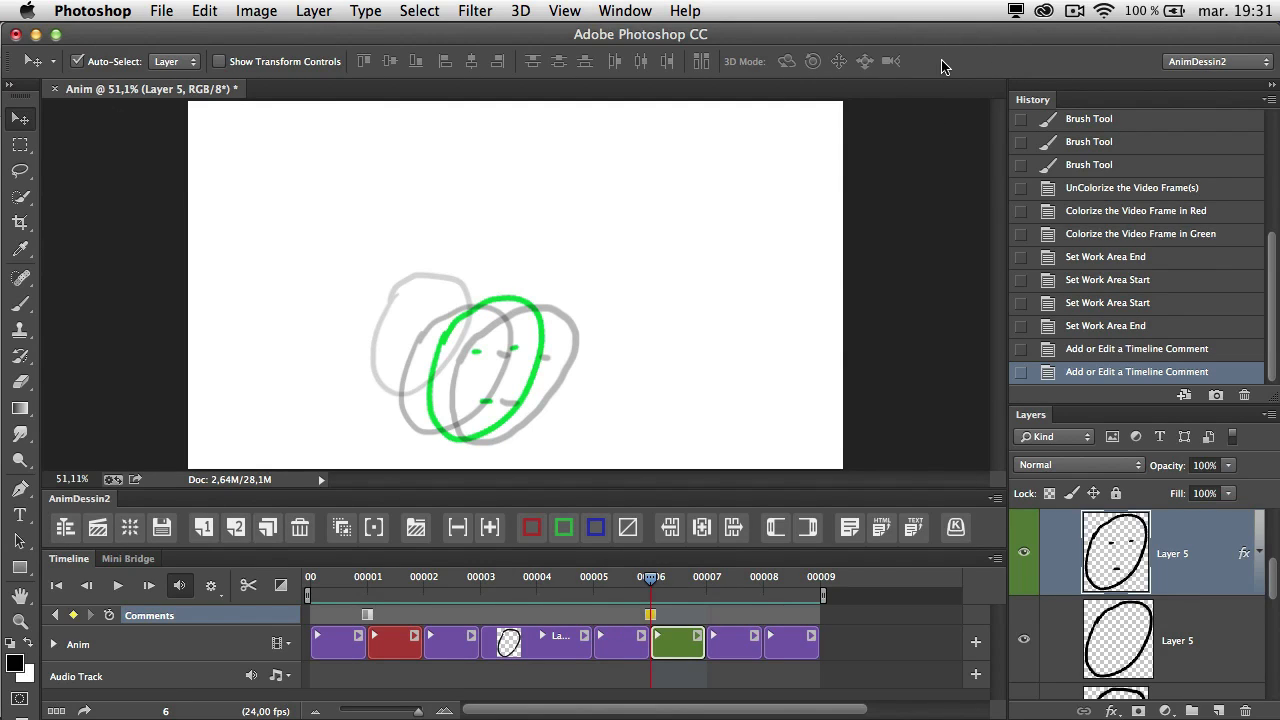
# Step: Step back and forth through the animation frames to examine the onion-skinned drawings, stopping at frame 3
pyautogui.press('Right')
pyautogui.press('Right')
pyautogui.press('Left')
pyautogui.press('Left')
pyautogui.press('Left')
pyautogui.press('Left')
pyautogui.press('Left')
pyautogui.press('Left')
pyautogui.press('Left')
pyautogui.press('Right')
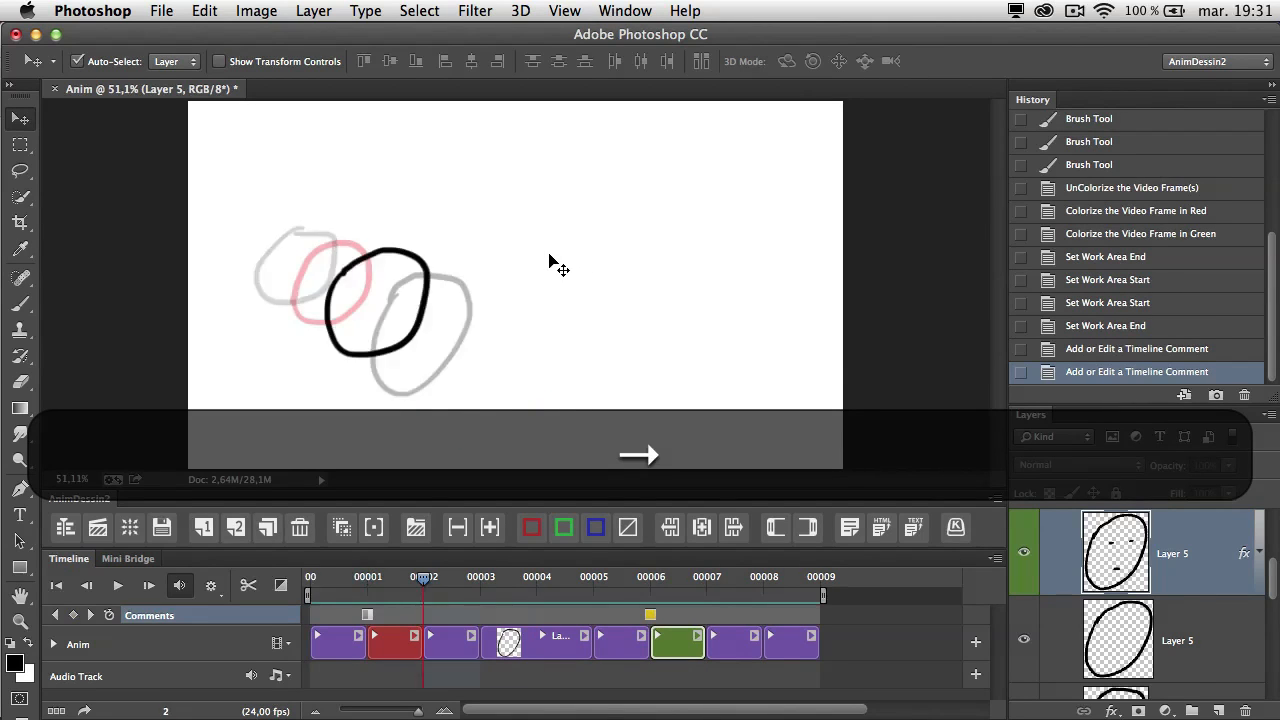
pyautogui.press('Right')
pyautogui.press('Right')
pyautogui.press('Right')
pyautogui.press('Right')
pyautogui.press('Left')
pyautogui.press('Left')
pyautogui.press('Left')
pyautogui.press('Left')
pyautogui.press('Left')
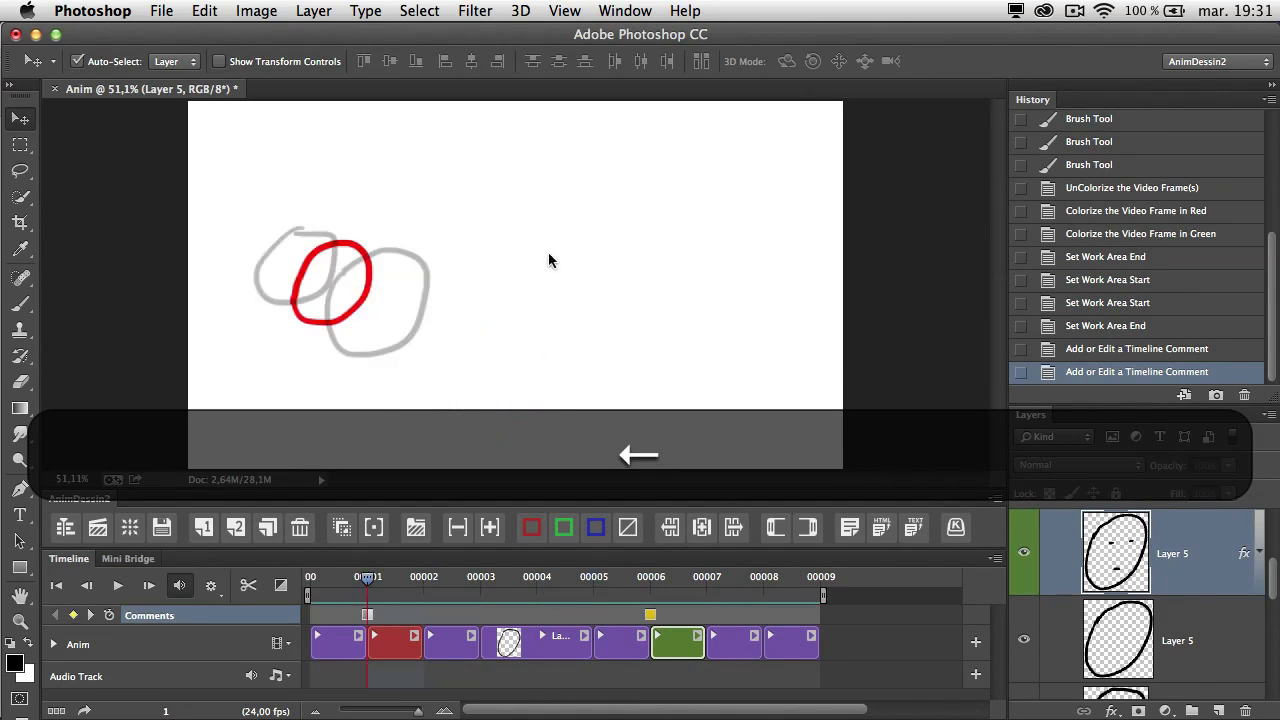
pyautogui.press('Right')
pyautogui.press('Right')
pyautogui.press('Right')
pyautogui.press('Right')
pyautogui.press('Right')
pyautogui.press('Left')
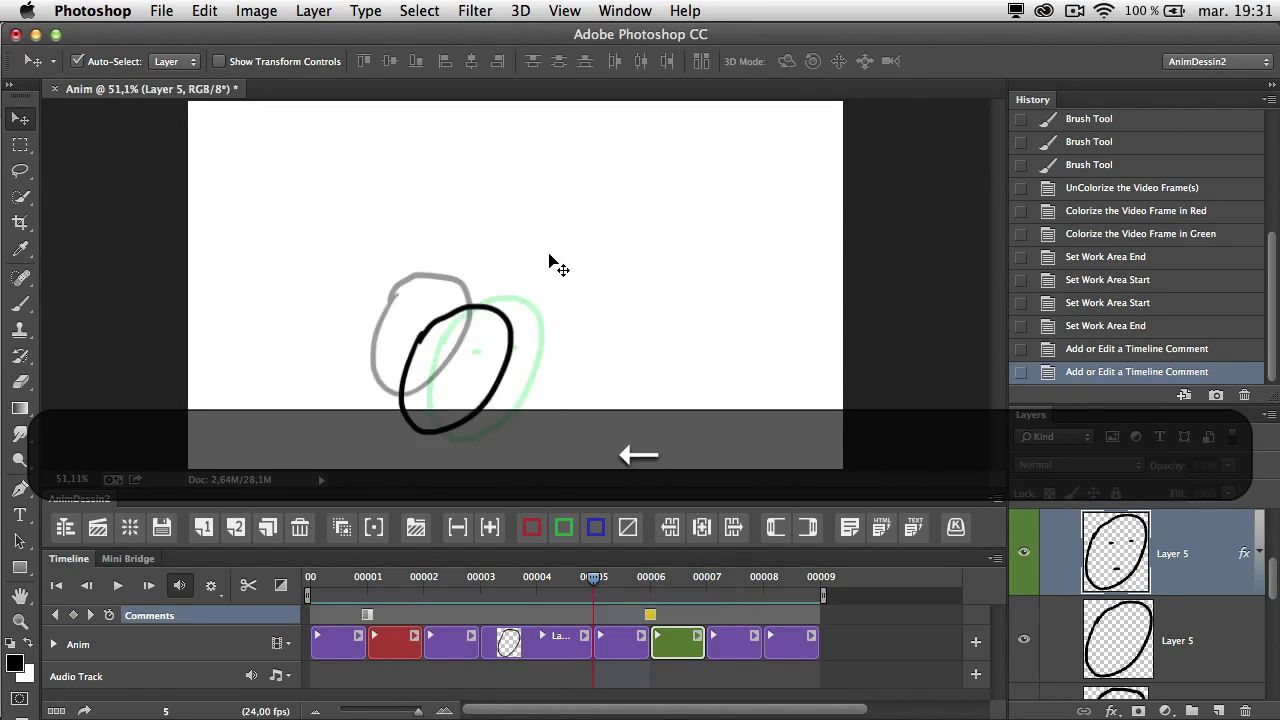
pyautogui.press('Left')
pyautogui.press('Left')
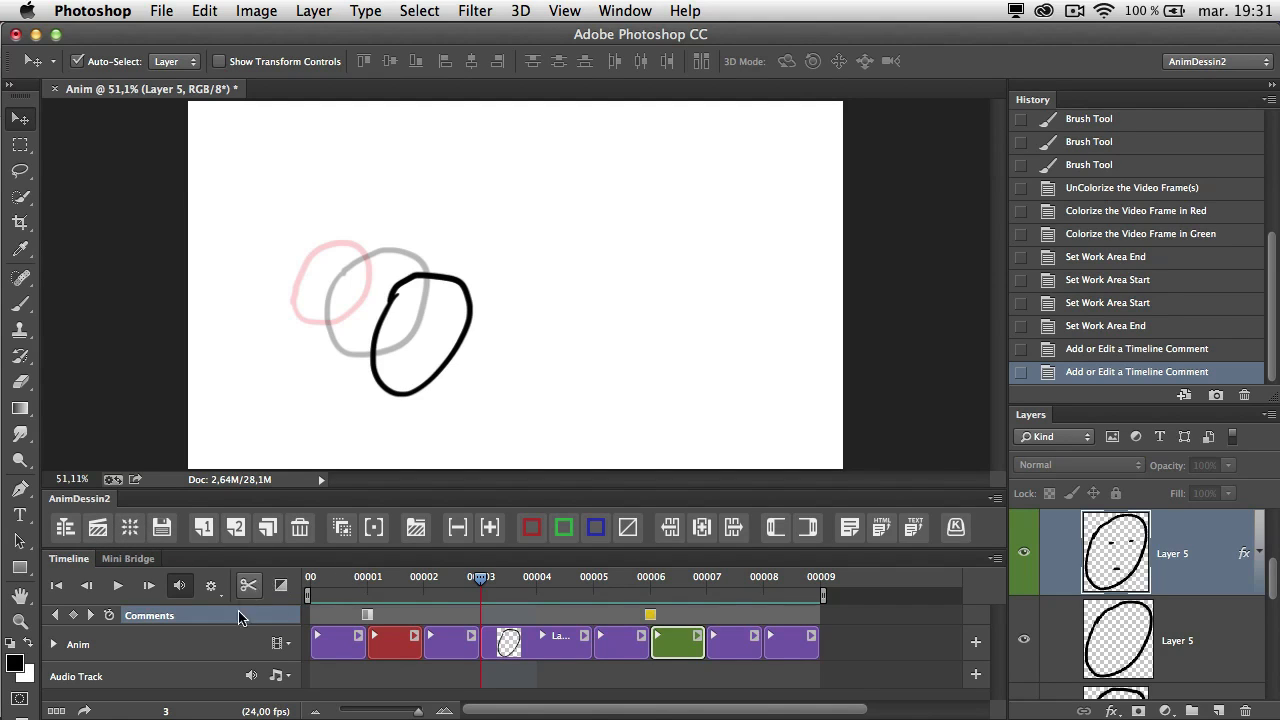
# Step: Move the playhead from frame 3 to frame 8 and select the last clip on the Anim track
pyautogui.click(220, 702)
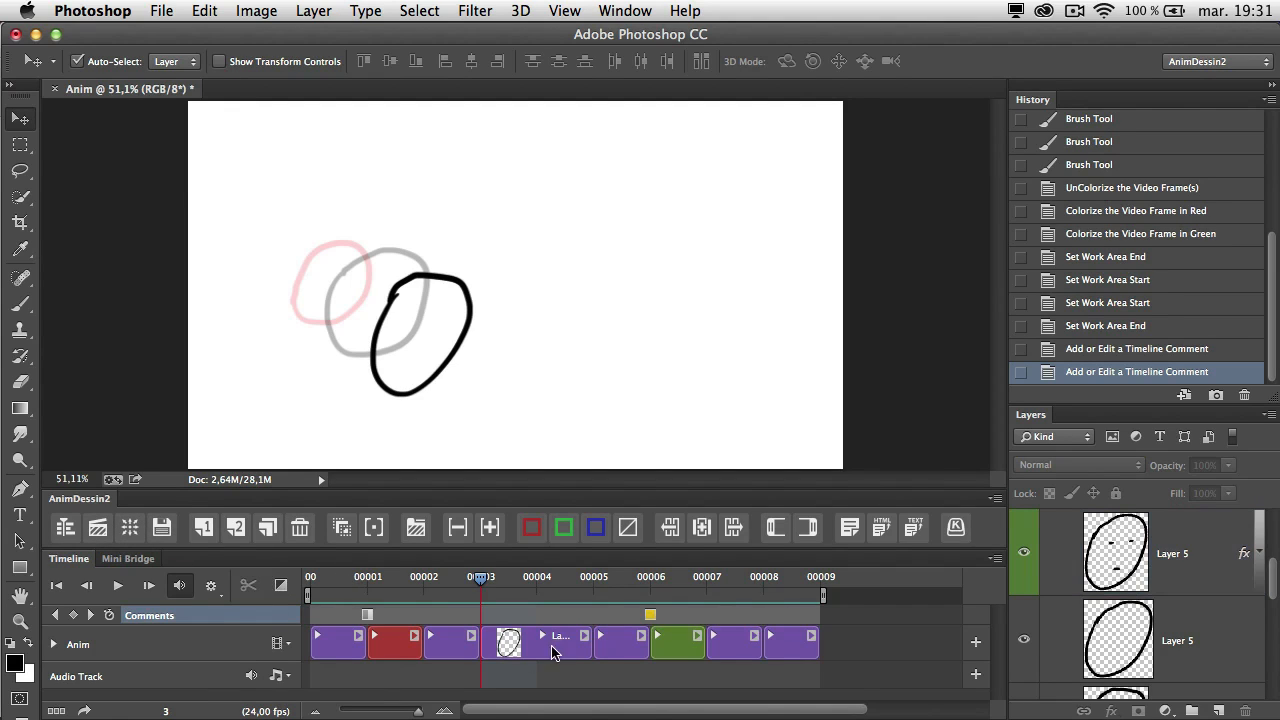
pyautogui.click(528, 655)
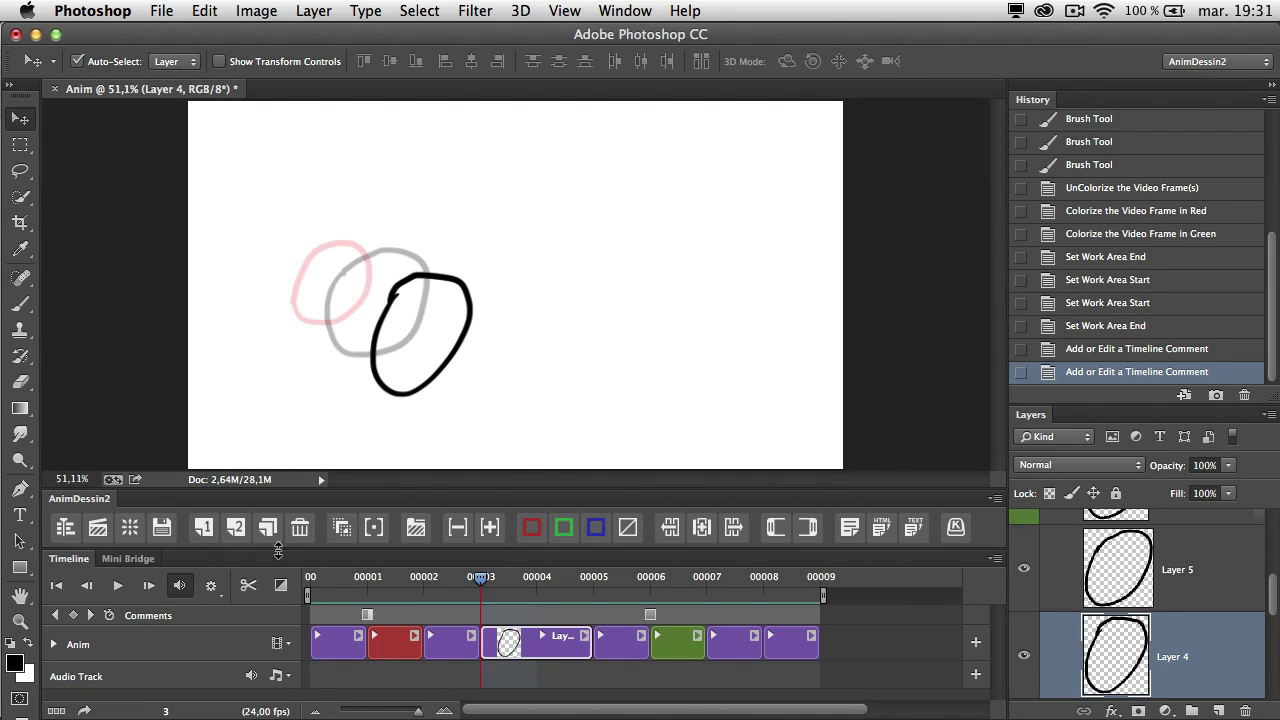
pyautogui.moveTo(481, 580); pyautogui.dragTo(783, 614)
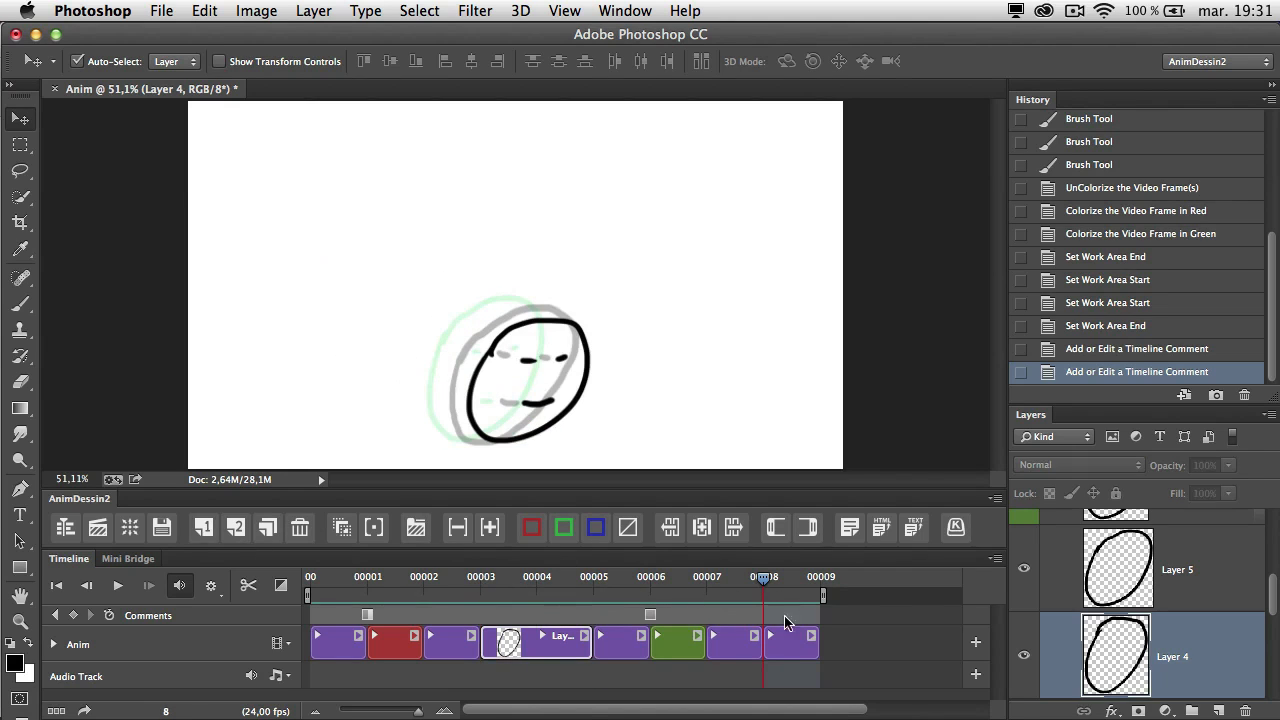
pyautogui.click(783, 647)
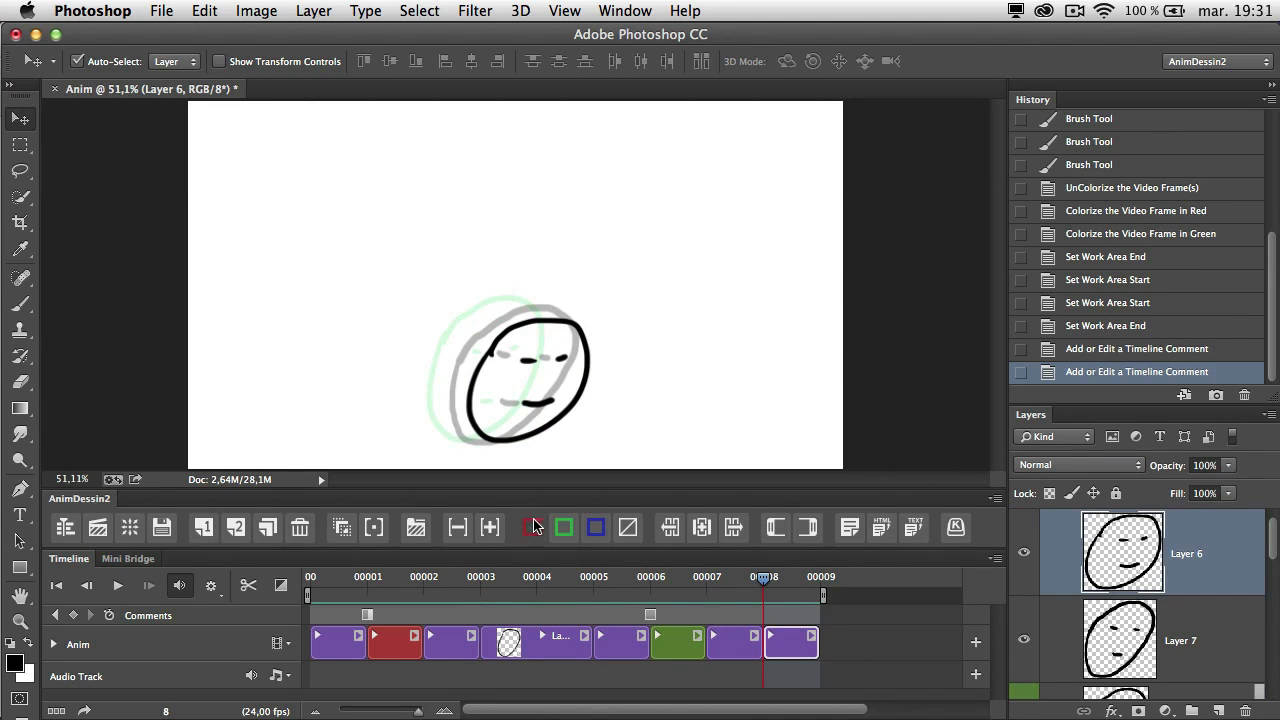
pyautogui.press('Left')
pyautogui.press('Right')
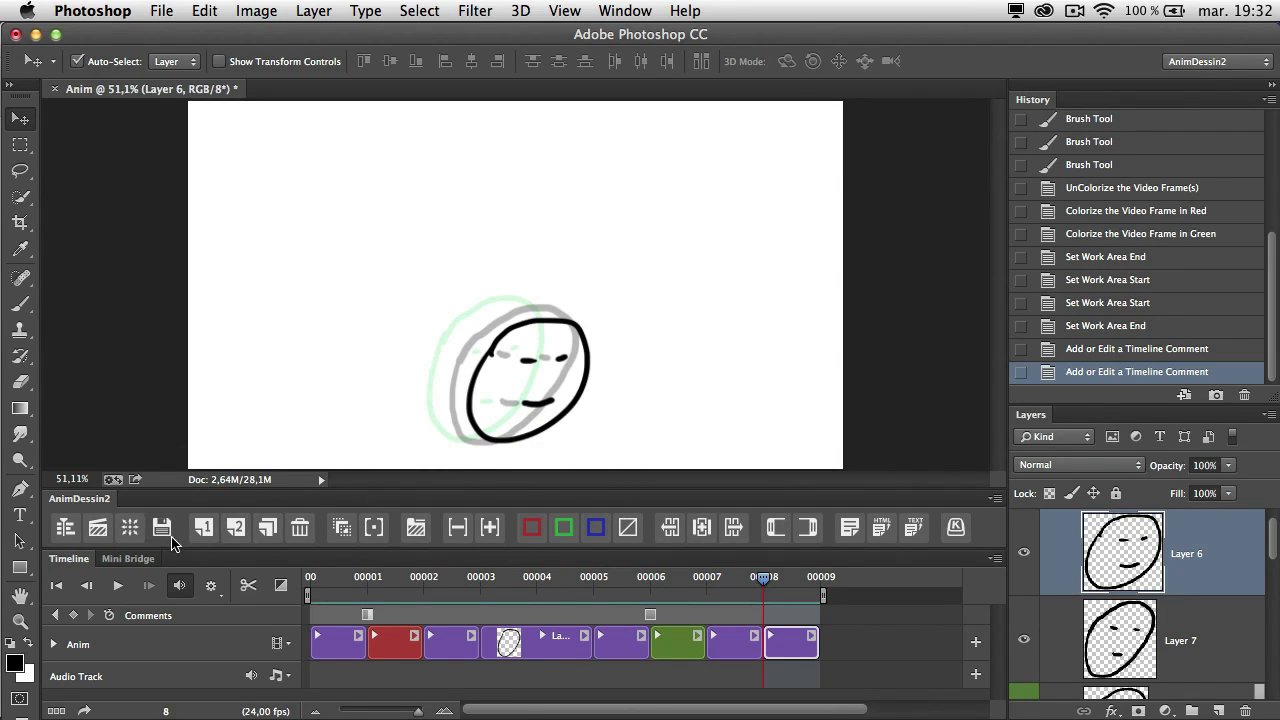
# Step: Examine the keyboard shortcuts assigned to the AnimD2 scripts among the File menu commands, leaving the shortcut editor without saving
pyautogui.click(161, 11)
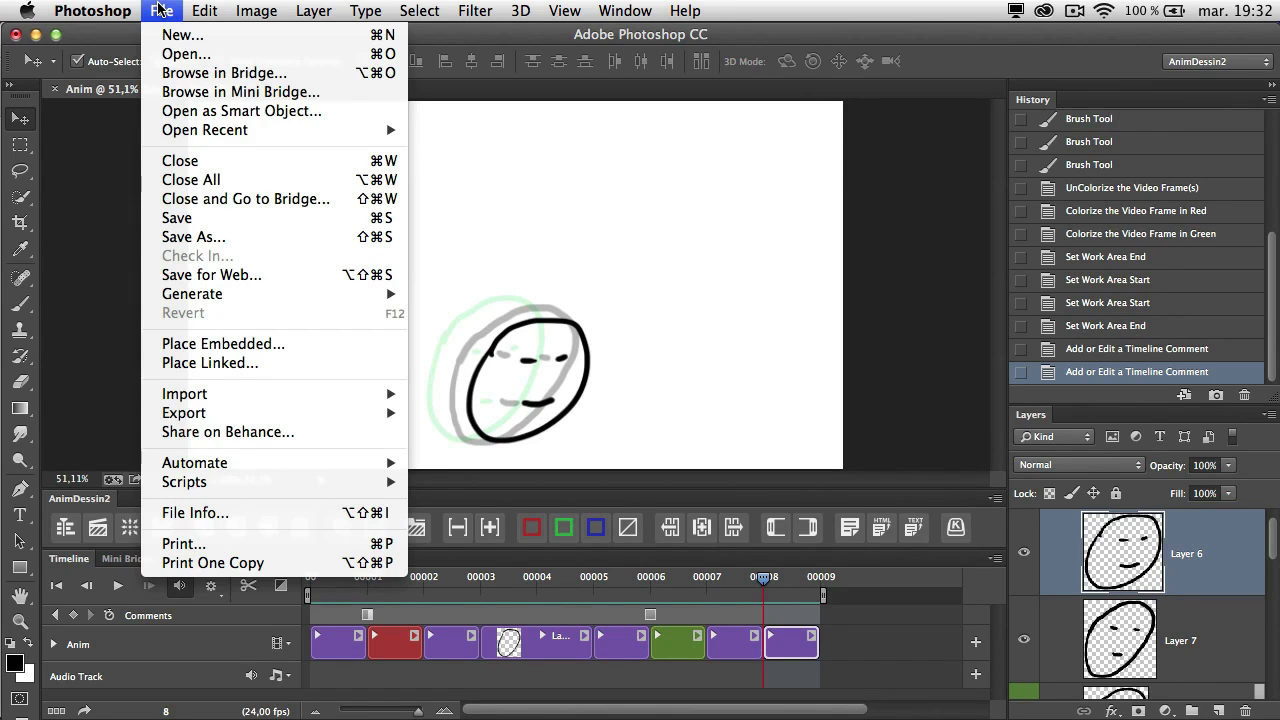
pyautogui.moveTo(208, 12)
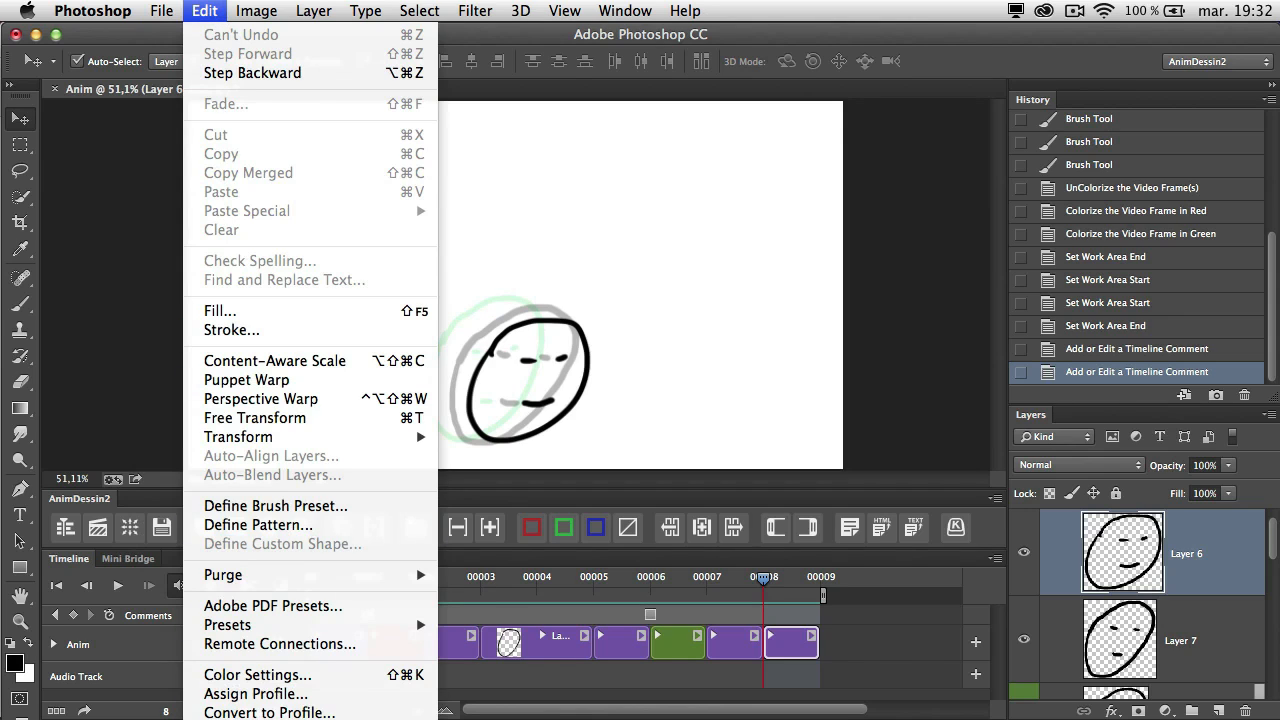
pyautogui.click(240, 719)
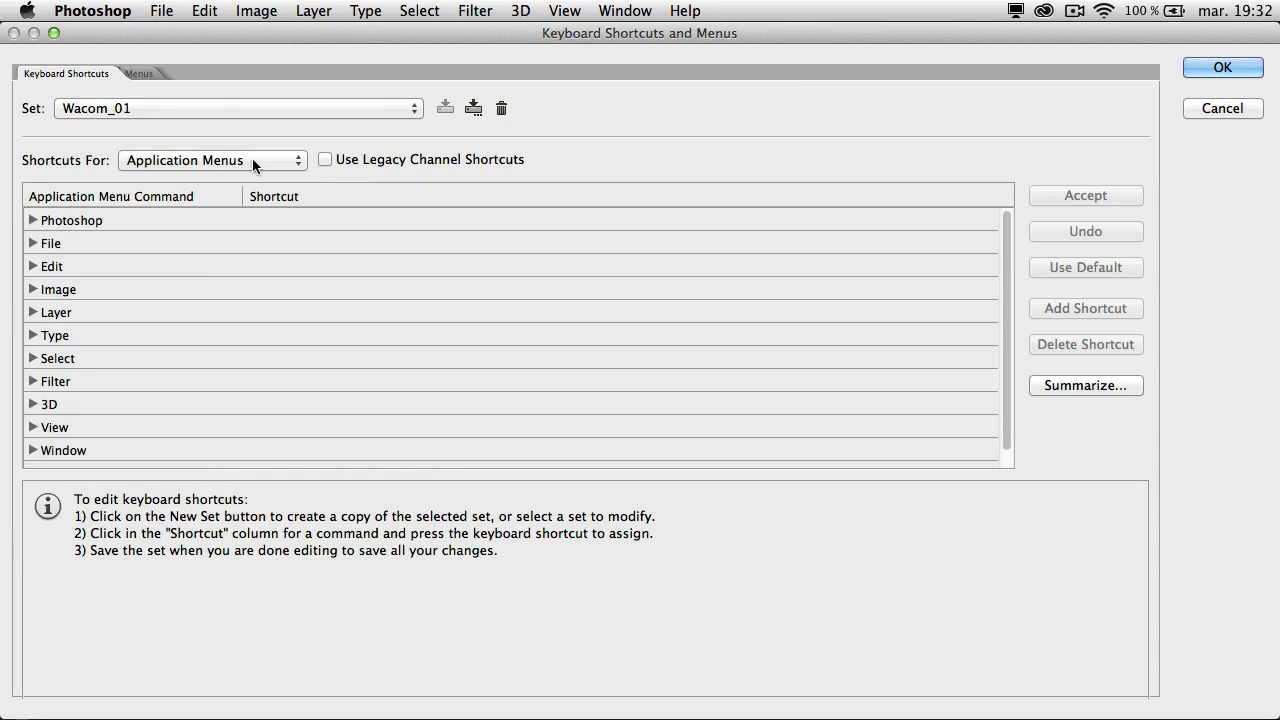
pyautogui.click(35, 244)
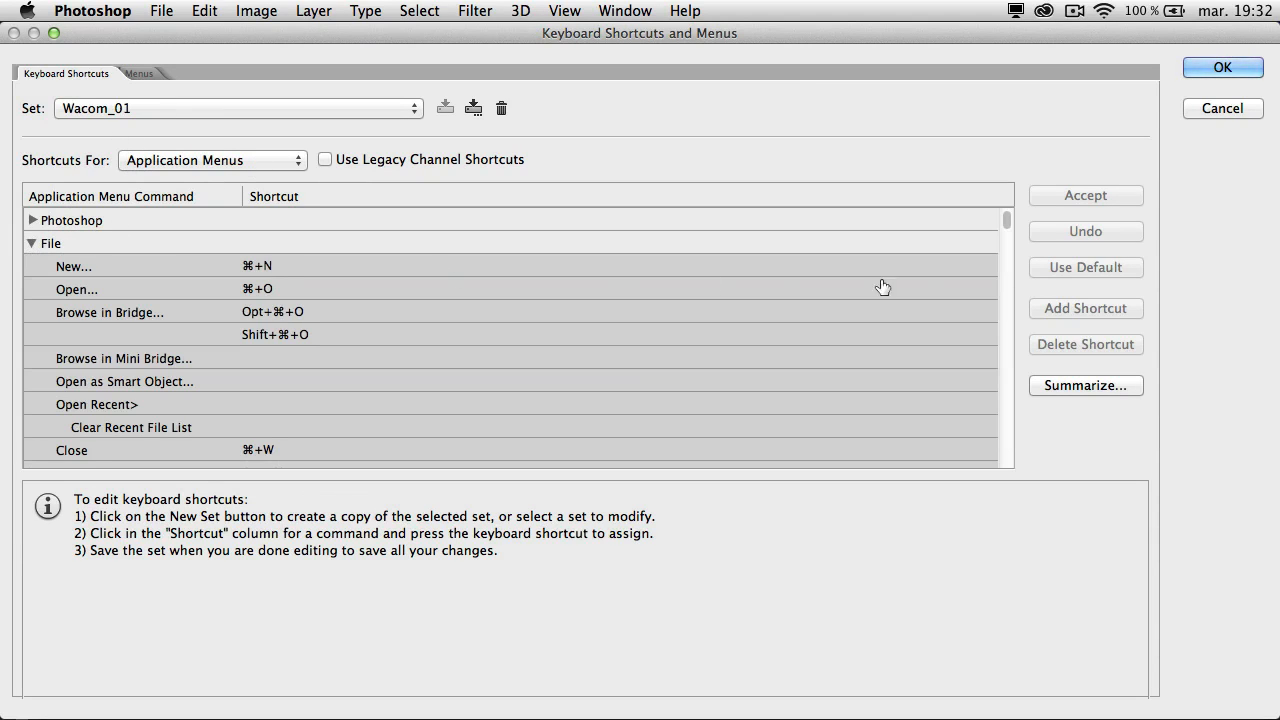
pyautogui.moveTo(1000, 222); pyautogui.dragTo(975, 353)
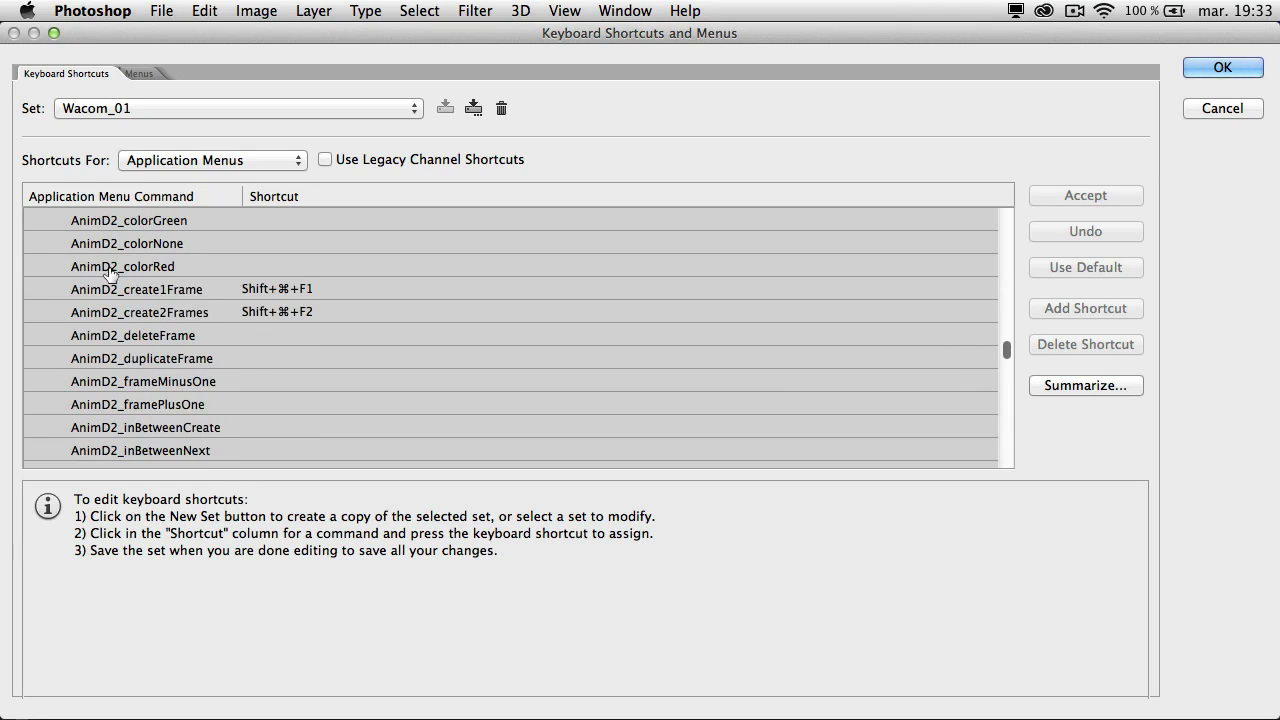
pyautogui.click(264, 247)
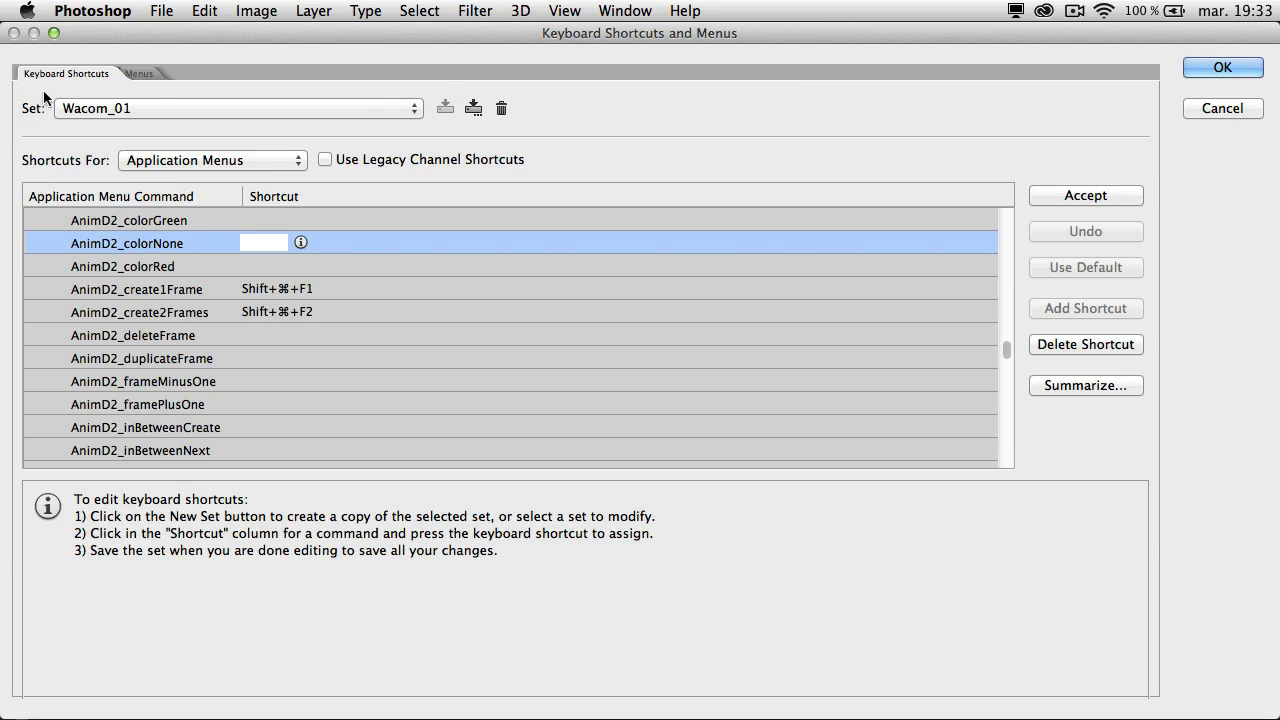
pyautogui.click(1219, 109)
pyautogui.click(1217, 110)
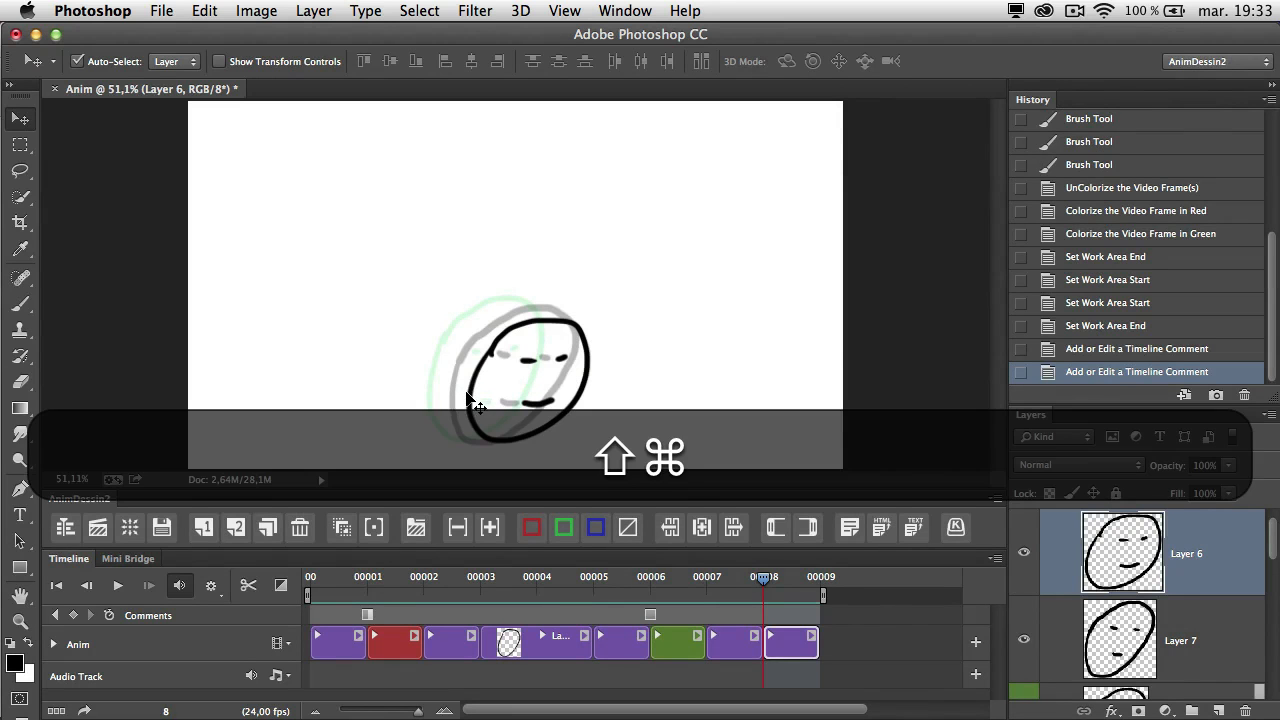
# Step: Create four one-frame keyframes at frames 9 to 12 and brush a black oval on each, progressively farther right
pyautogui.press('super+shift+F1')
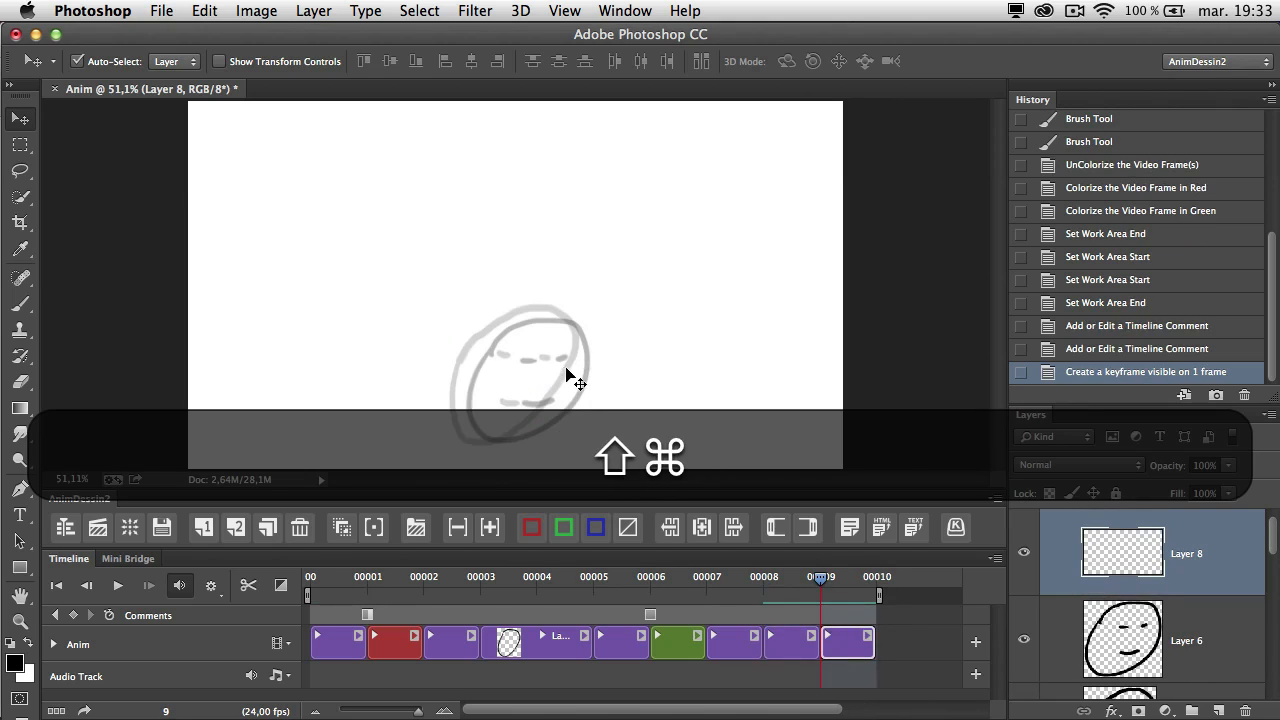
pyautogui.press('b')
pyautogui.moveTo(553, 363)
pyautogui.mouseDown()
pyautogui.moveTo(597, 423)
pyautogui.moveTo(574, 352)
pyautogui.mouseUp()
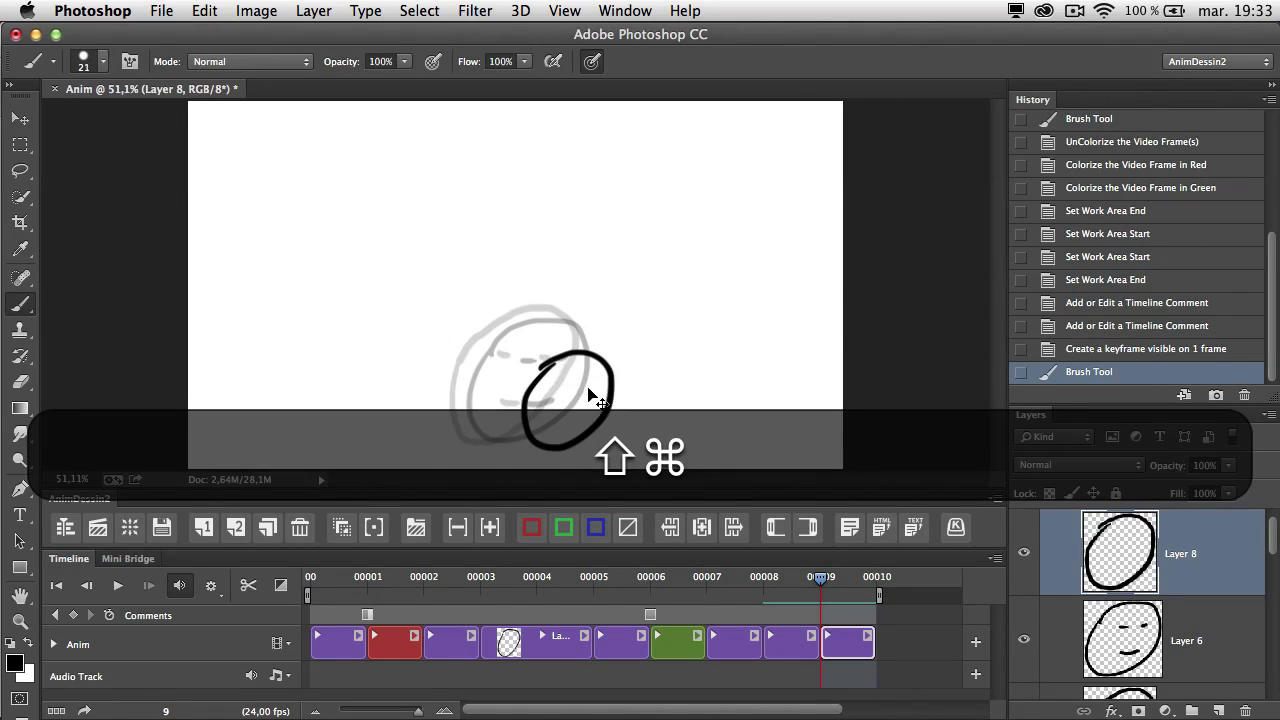
pyautogui.press('super+shift+F1')
pyautogui.moveTo(598, 372)
pyautogui.mouseDown()
pyautogui.moveTo(617, 444)
pyautogui.moveTo(649, 367)
pyautogui.moveTo(593, 376)
pyautogui.moveTo(618, 436)
pyautogui.moveTo(697, 384)
pyautogui.moveTo(637, 359)
pyautogui.moveTo(666, 436)
pyautogui.moveTo(735, 389)
pyautogui.moveTo(665, 380)
pyautogui.mouseUp()
pyautogui.press('super+shift+F1')
pyautogui.press('super+shift+F1')
# Step: Flip back and forth through frames 9 to 12 to check the motion of the new ovals
pyautogui.press('Left')
pyautogui.press('Left')
pyautogui.press('Left')
pyautogui.press('Right')
pyautogui.press('Right')
pyautogui.press('Right')
pyautogui.press('Left')
pyautogui.press('Right')
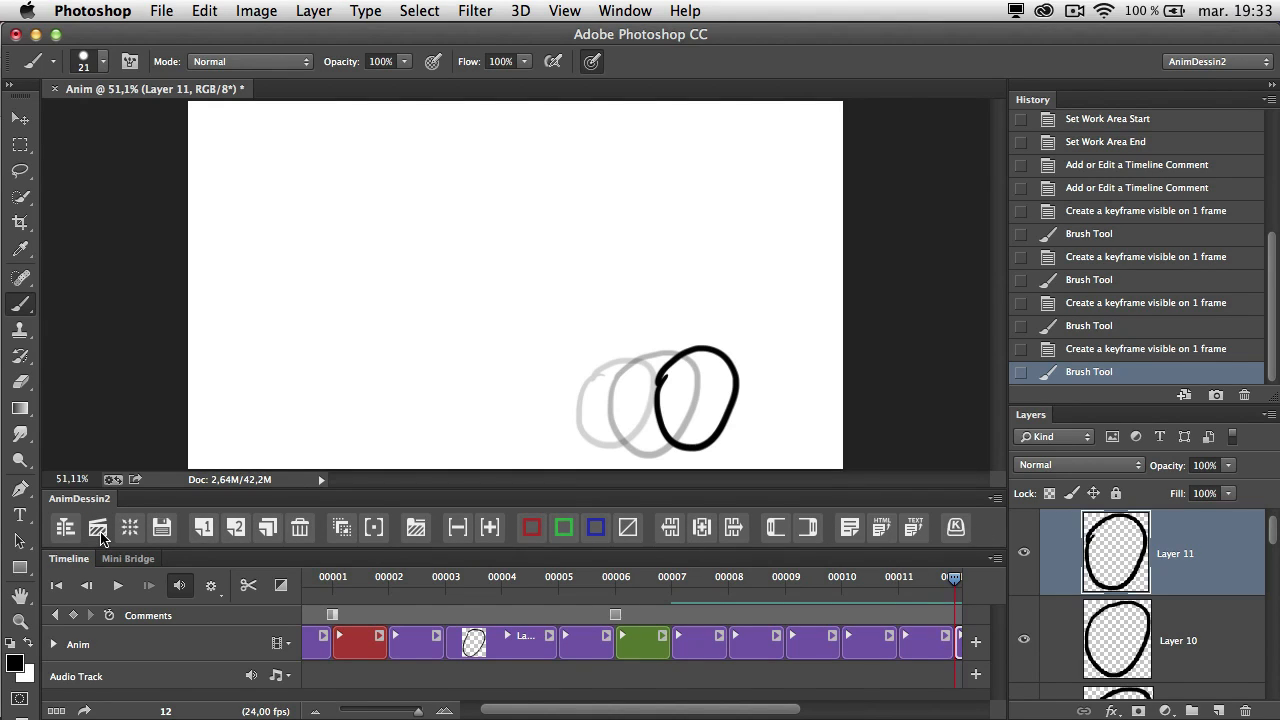
# Step: Colorize the last video frame, frame 12, in red and flip between frames 11 and 12 to compare the drawings
pyautogui.click(531, 535)
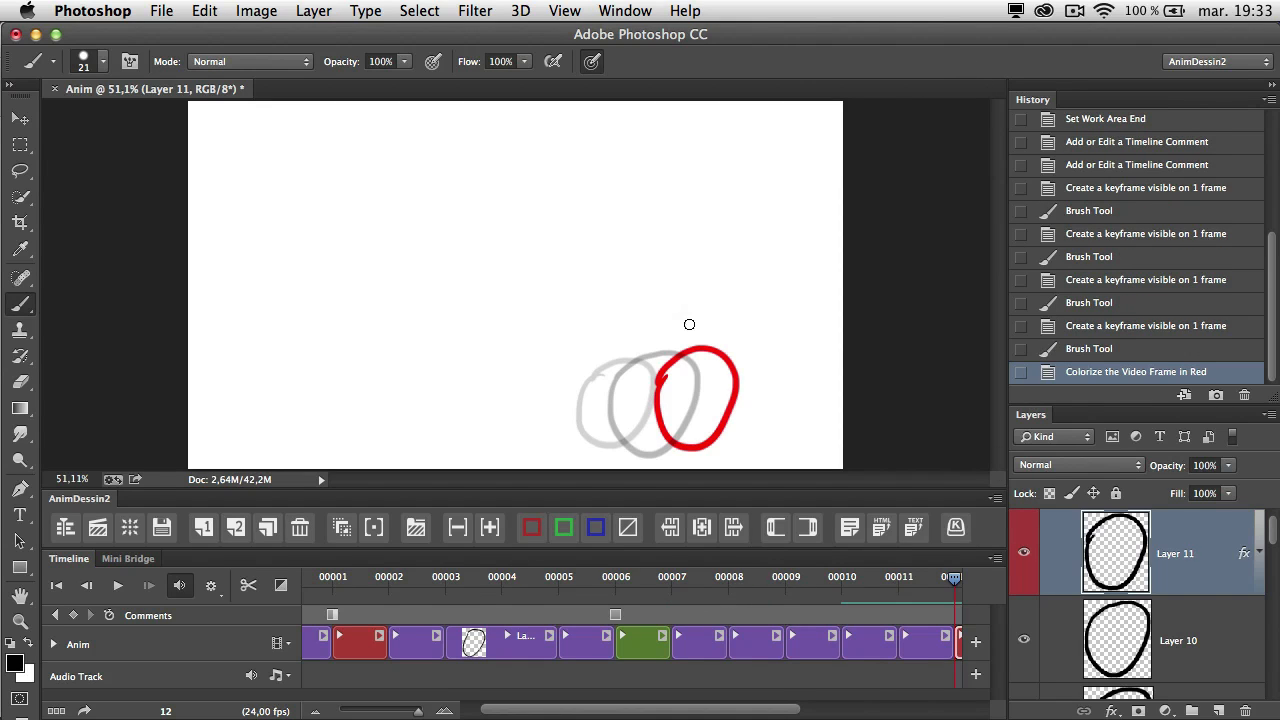
pyautogui.press('Left')
pyautogui.press('Right')
pyautogui.press('Left')
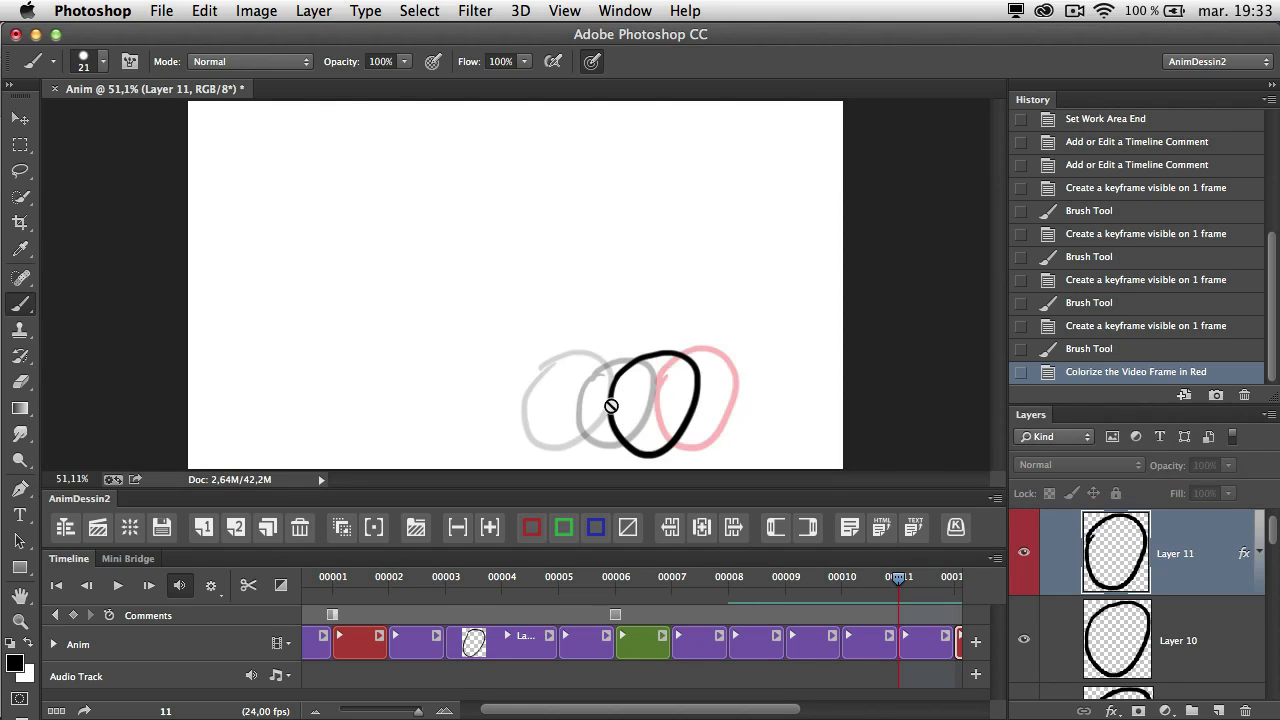
pyautogui.moveTo(738, 710); pyautogui.dragTo(821, 710)
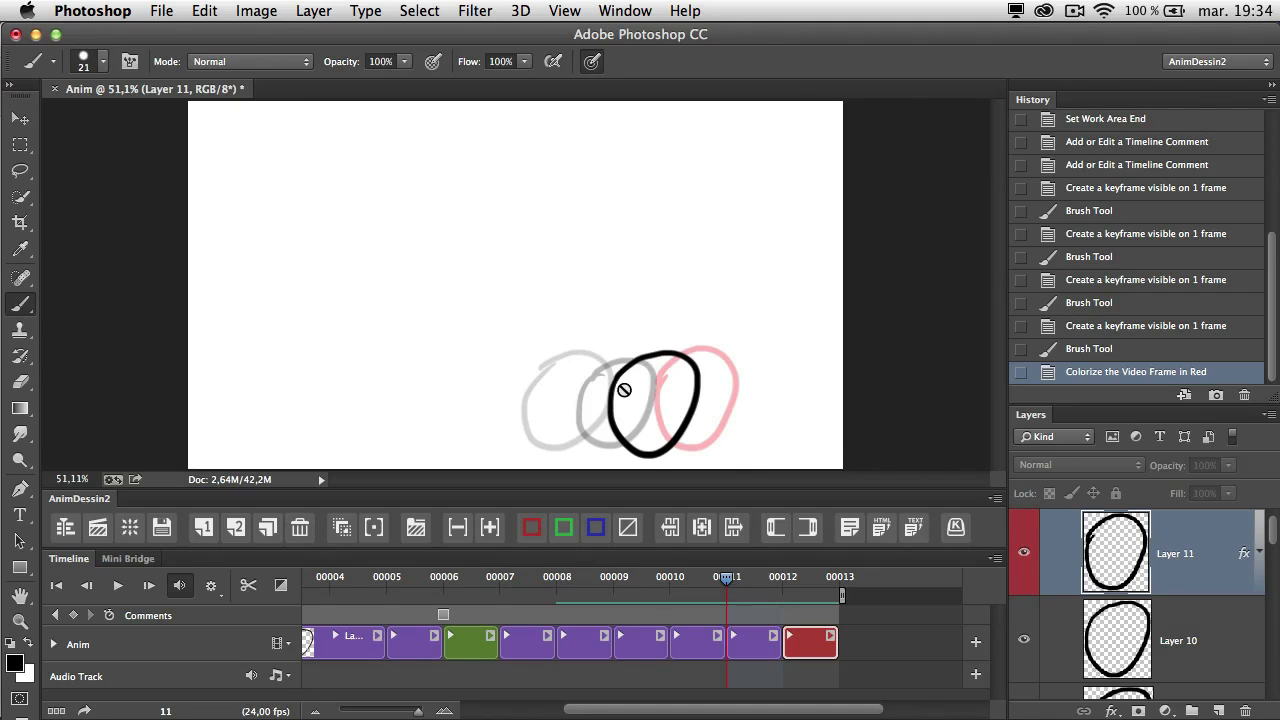
pyautogui.press('Right')
pyautogui.press('Left')
pyautogui.press('Right')
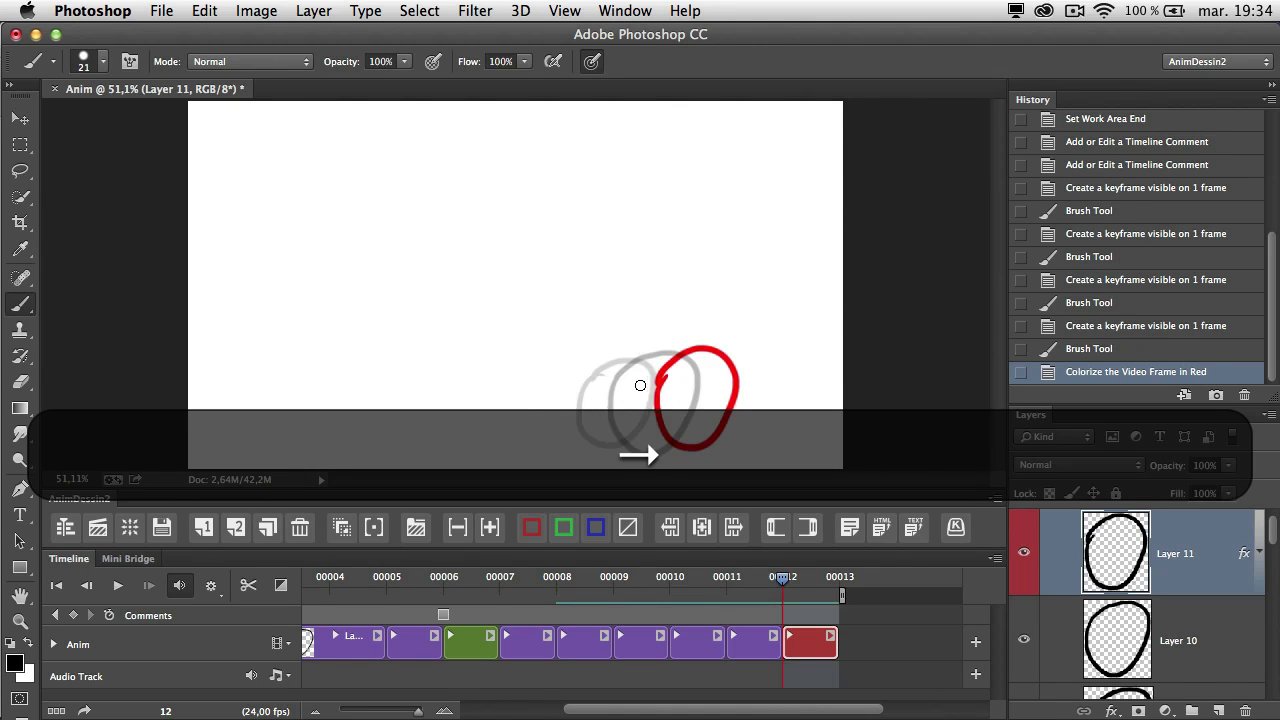
# Step: Brush an extra stroke on the red oval's upper-left outline on frame 12 and flip back to frame 9
pyautogui.moveTo(660, 380); pyautogui.dragTo(672, 364)
pyautogui.press('Right')
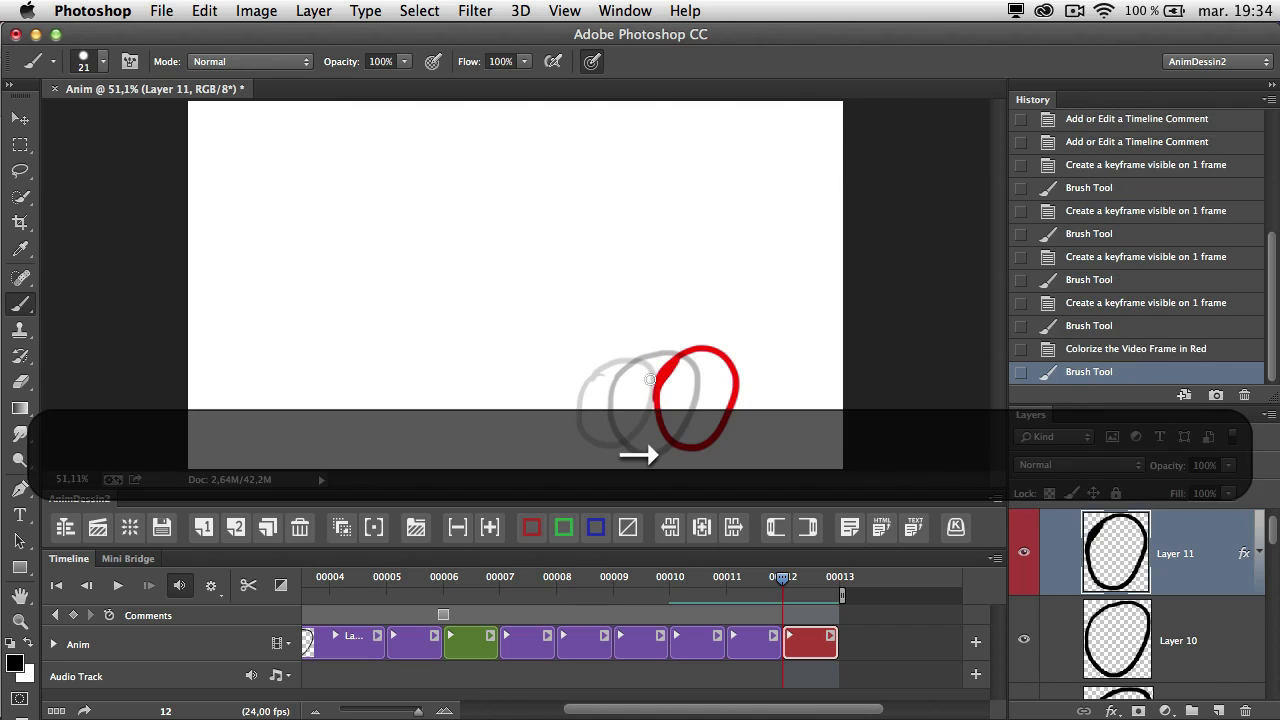
pyautogui.press('Left')
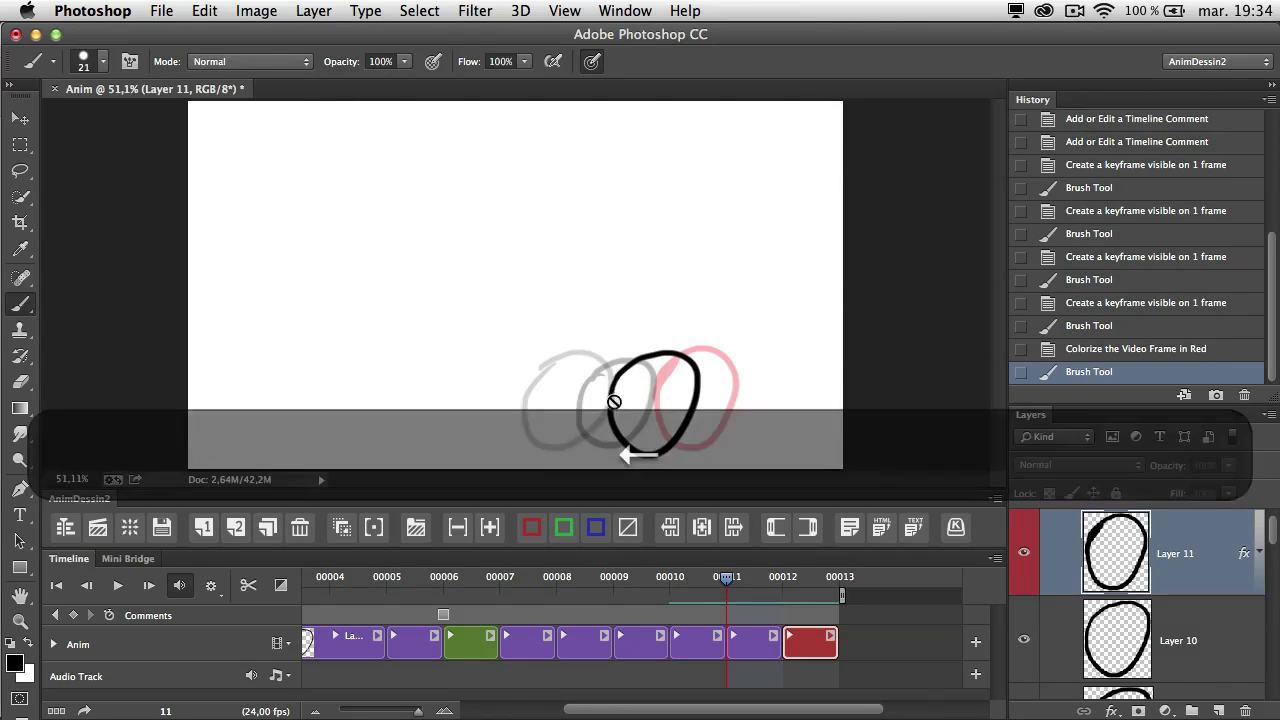
pyautogui.press('Left')
pyautogui.press('Left')
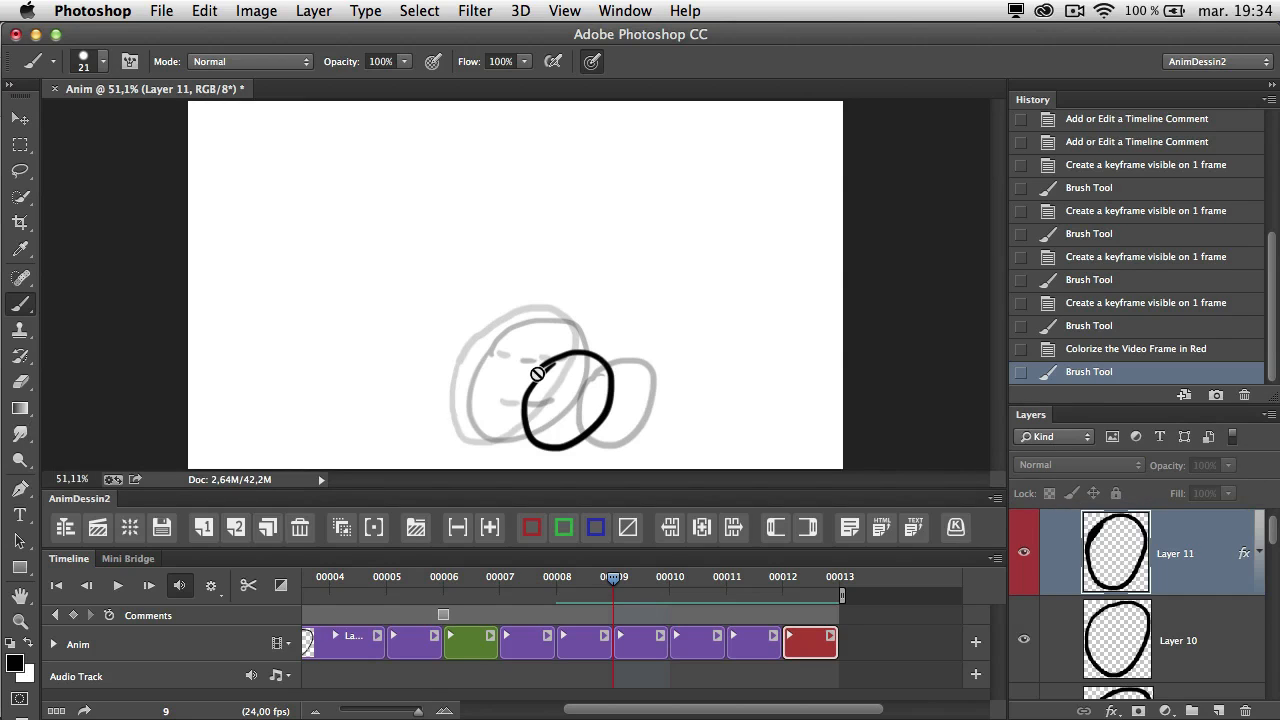
# Step: Select the frame 9 drawing's layer directly from the canvas and brush two short eye strokes inside its oval
pyautogui.click(643, 644)
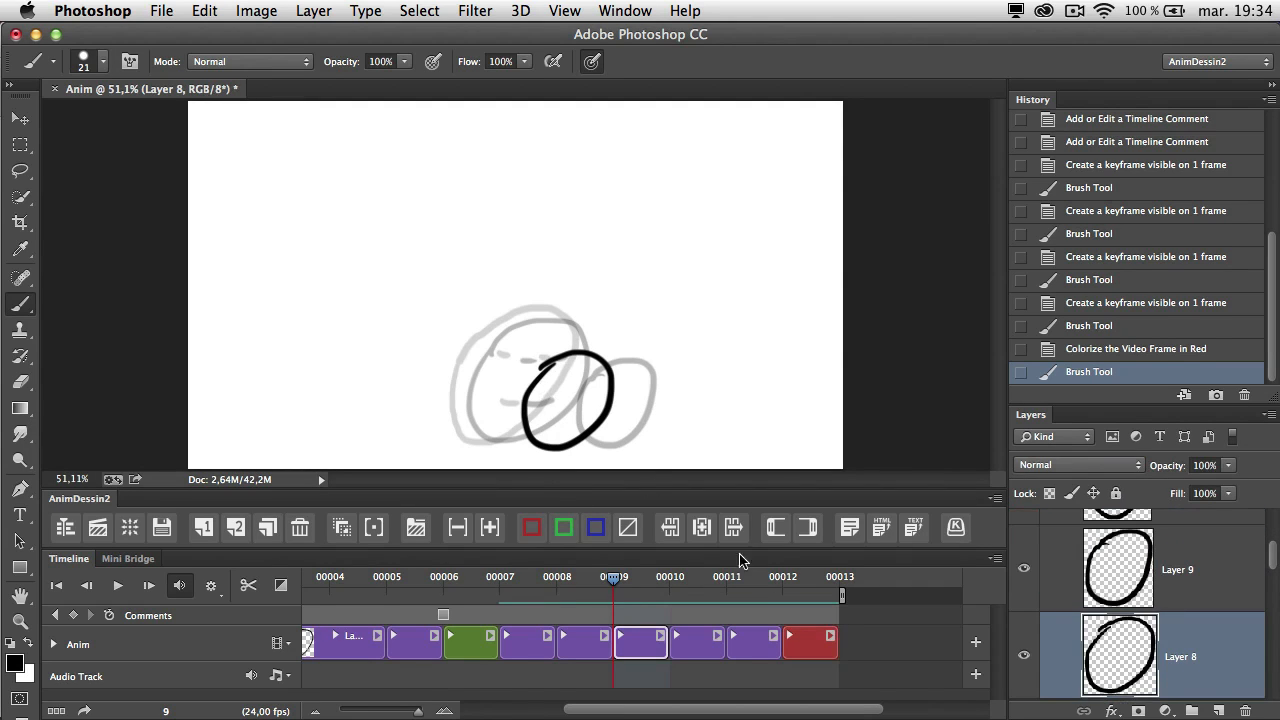
pyautogui.click(810, 640)
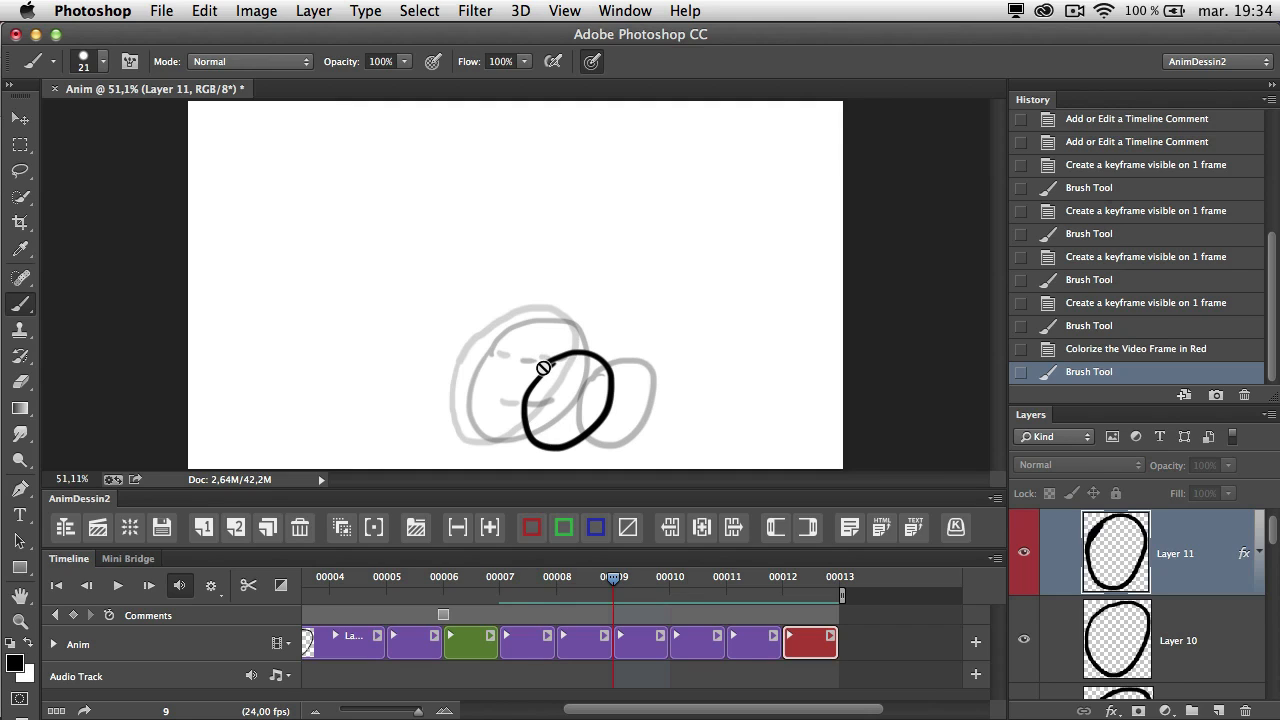
pyautogui.press('super')
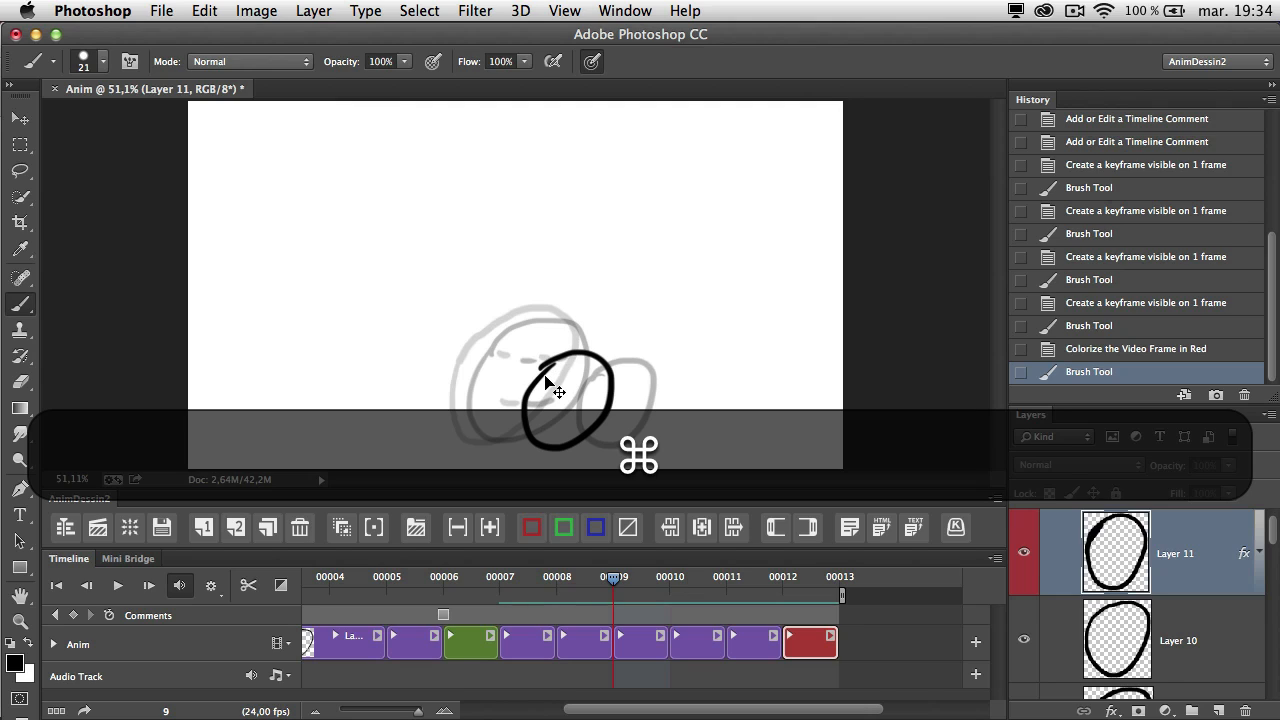
pyautogui.keyDown('super'); pyautogui.click(528, 424); pyautogui.keyUp('super')
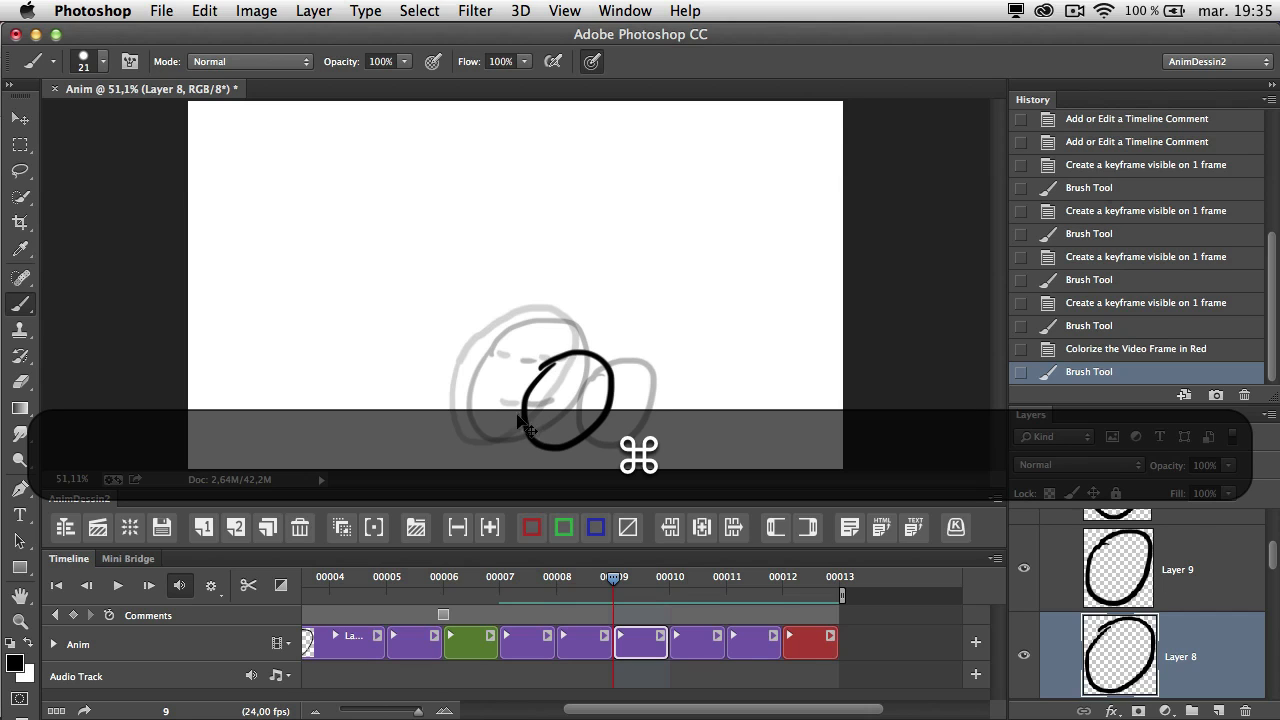
pyautogui.moveTo(577, 391); pyautogui.dragTo(596, 388)
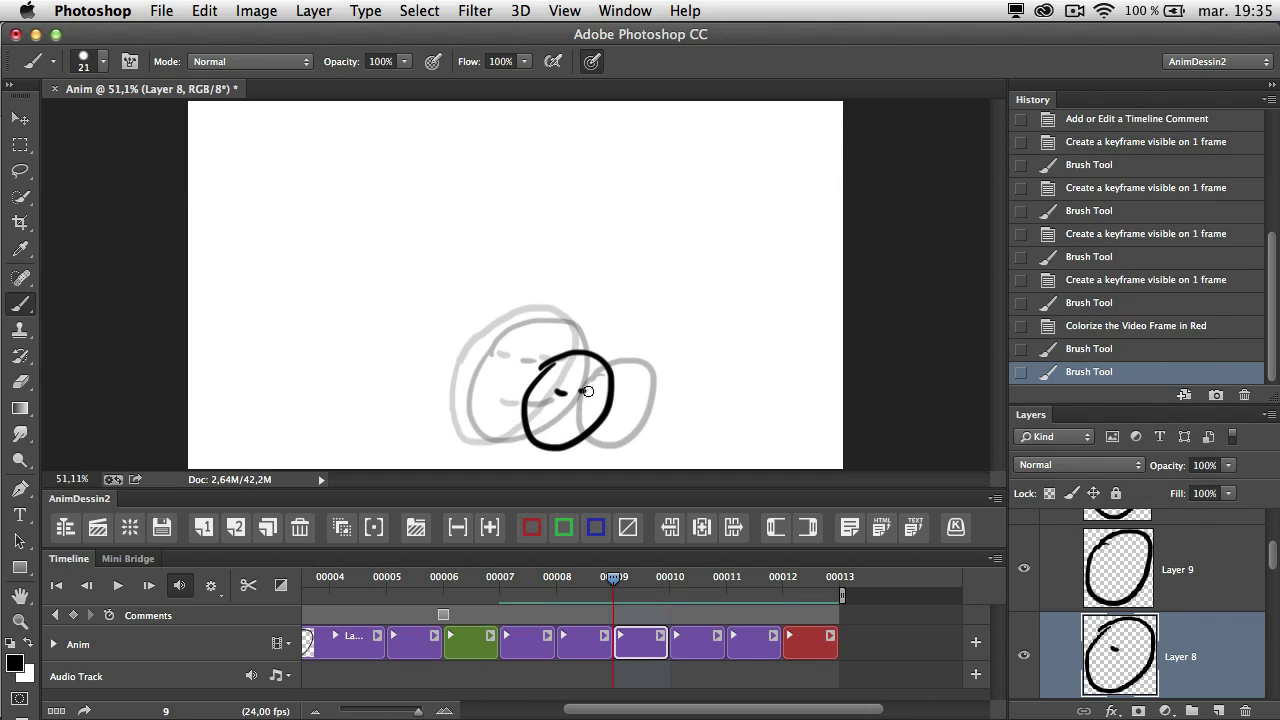
# Step: Go to frame 10, pick its oval's layer from the canvas and brush two short eye strokes inside it
pyautogui.press('Right')
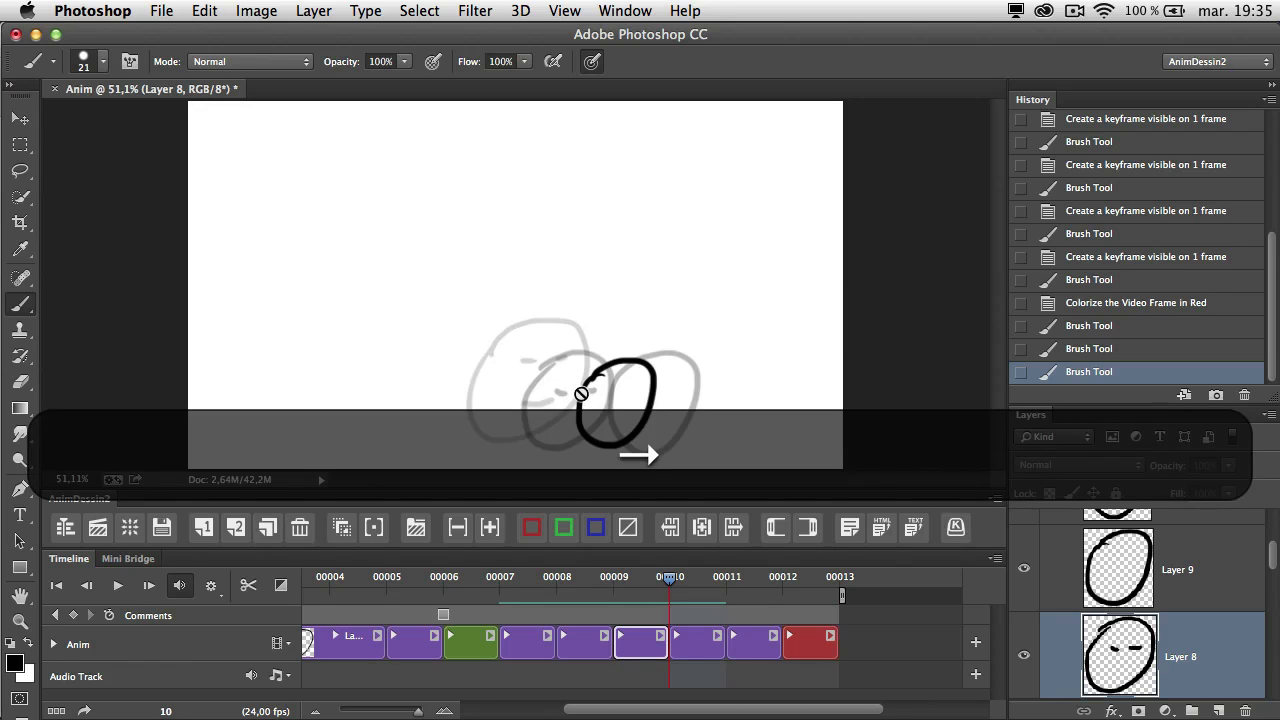
pyautogui.keyDown('super'); pyautogui.click(577, 409); pyautogui.keyUp('super')
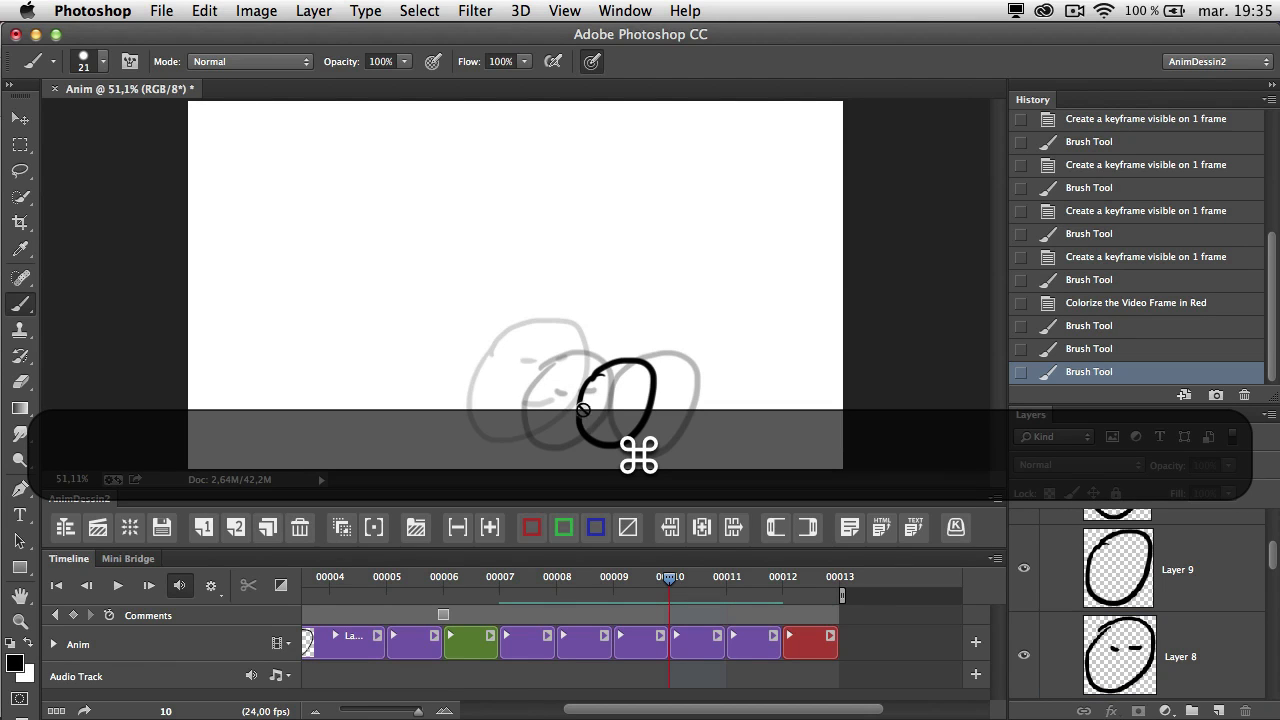
pyautogui.keyDown('super'); pyautogui.click(581, 416); pyautogui.keyUp('super')
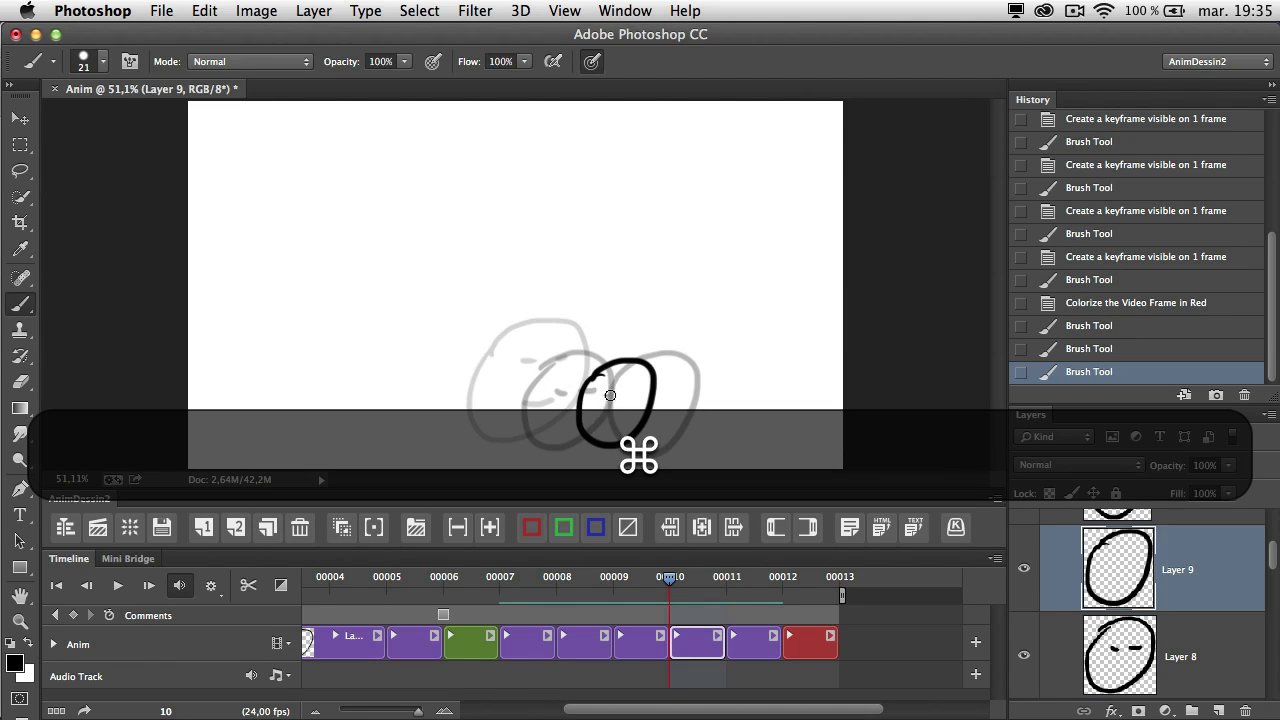
pyautogui.moveTo(605, 396); pyautogui.dragTo(614, 395)
pyautogui.moveTo(630, 389); pyautogui.dragTo(641, 388)
# Step: Go to frame 11, select its drawing's layer and brush two eye strokes inside the oval
pyautogui.press('Right')
pyautogui.press('super+Right')
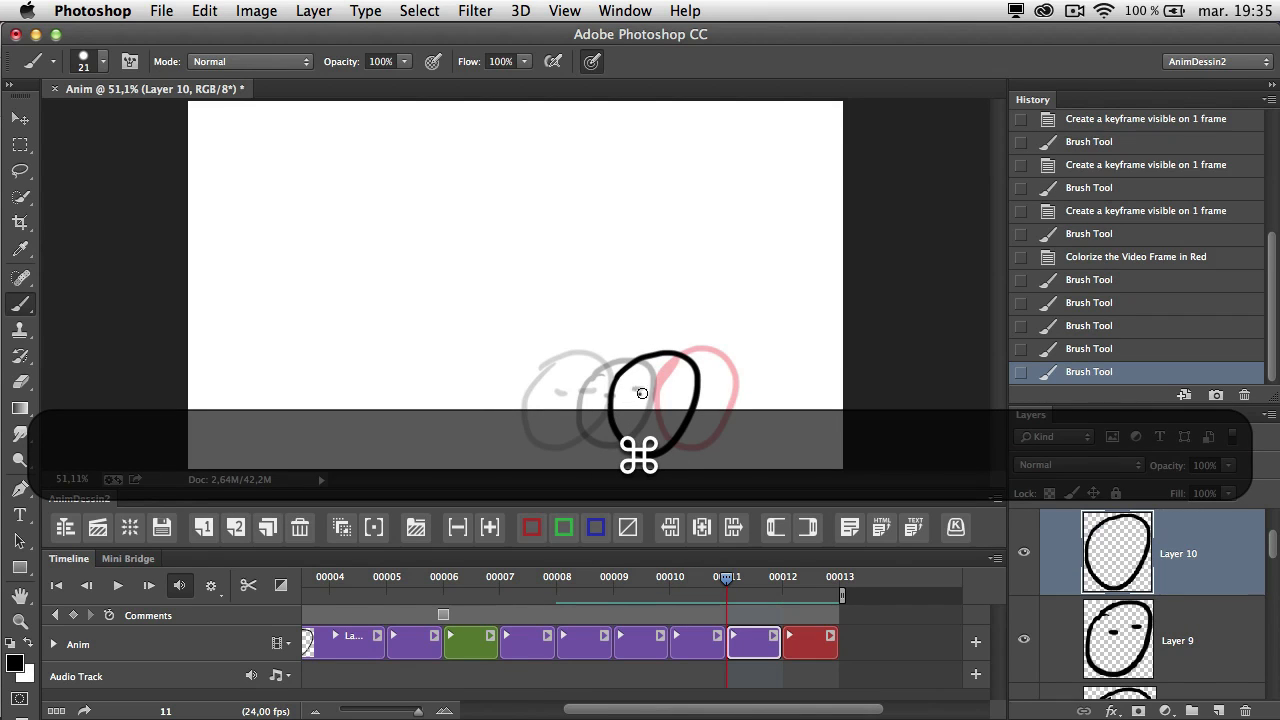
pyautogui.moveTo(640, 394); pyautogui.dragTo(648, 393)
pyautogui.moveTo(672, 387); pyautogui.dragTo(686, 383)
# Step: Brush two eyes in the red oval on frame 12 and flip through the neighbouring frames to check the motion
pyautogui.press('super+Right')
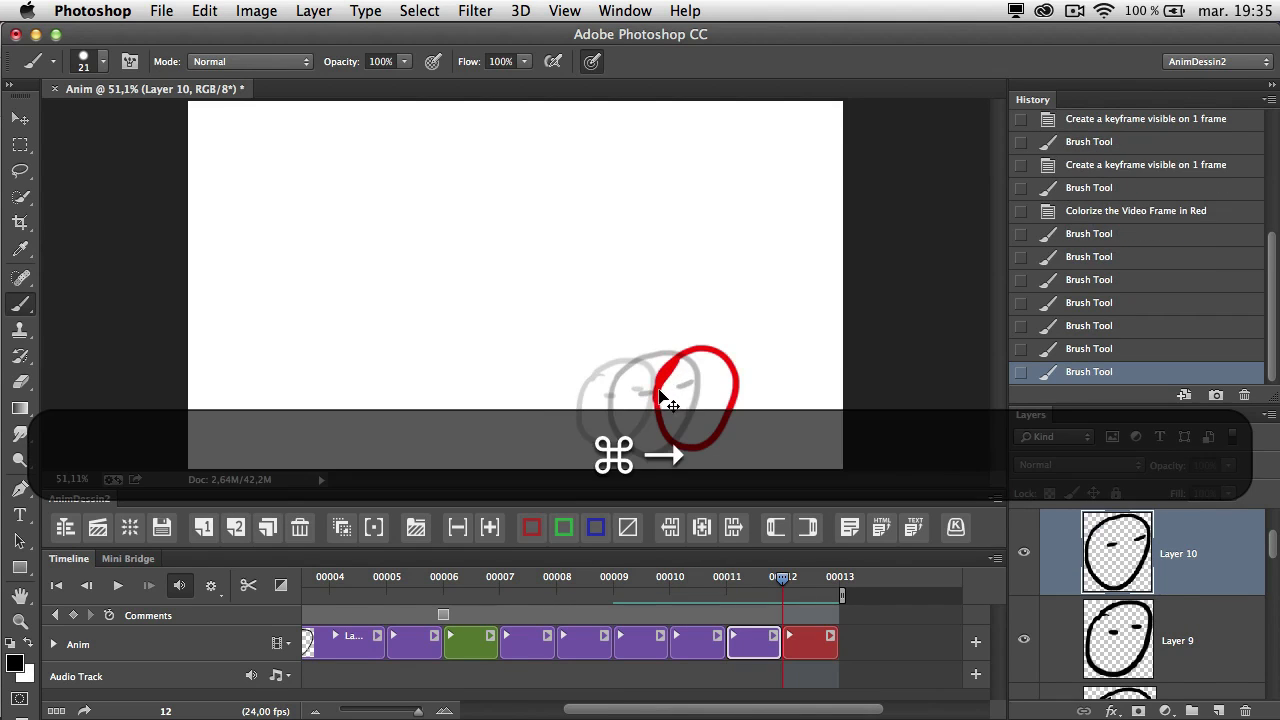
pyautogui.moveTo(680, 391); pyautogui.dragTo(719, 382)
pyautogui.press('super+Left')
pyautogui.press('super+Left')
pyautogui.press('super+Right')
pyautogui.press('super+Right')
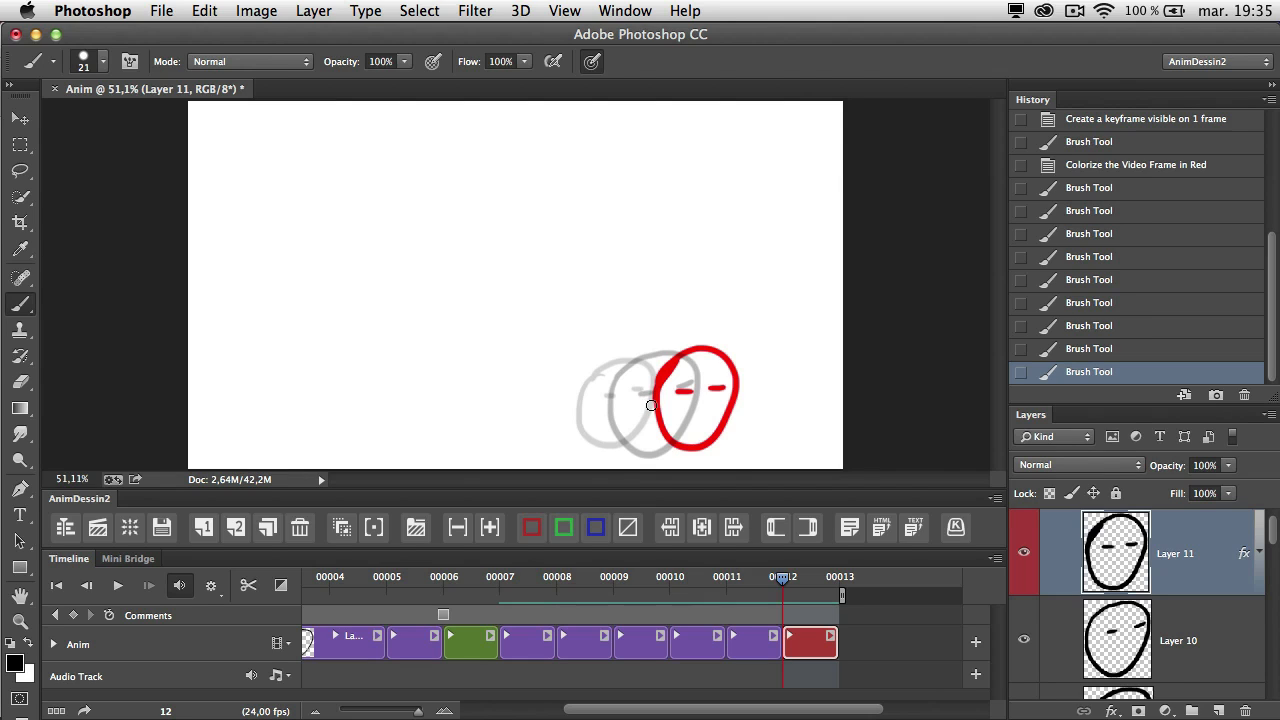
# Step: Activate the Move tool and keep its Auto-Select option set to Layer
pyautogui.press('v')
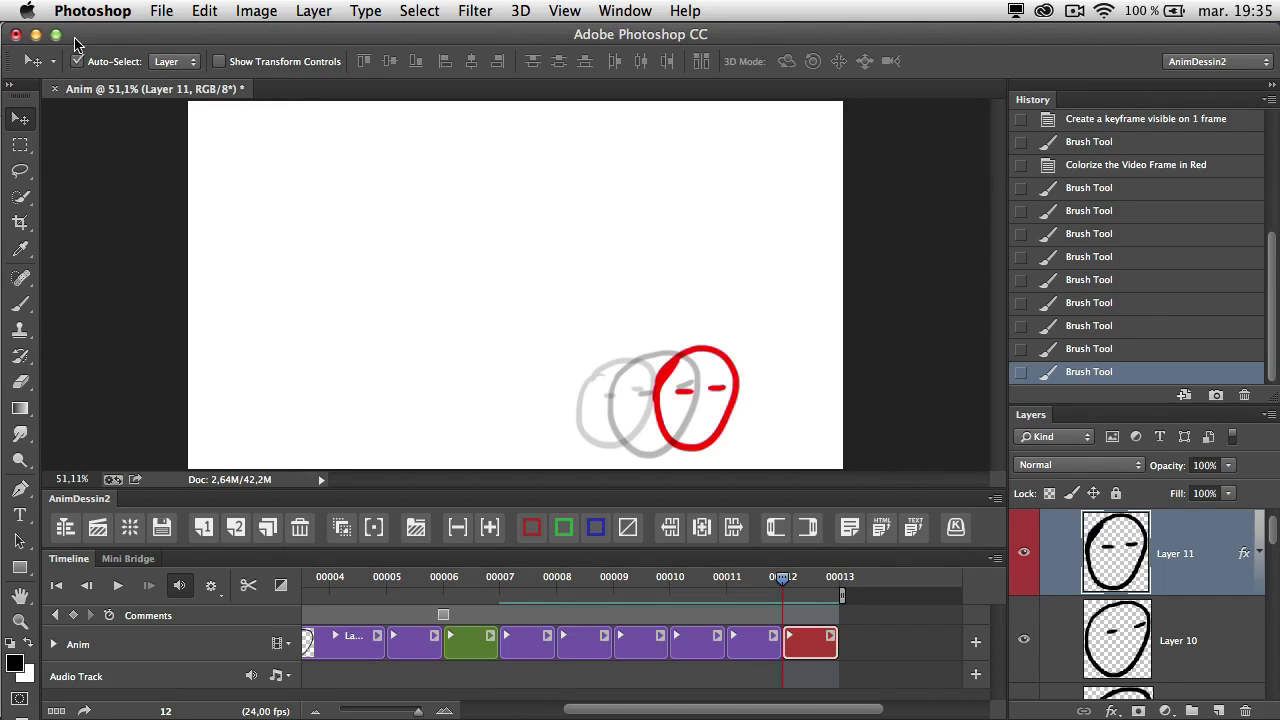
pyautogui.click(176, 63)
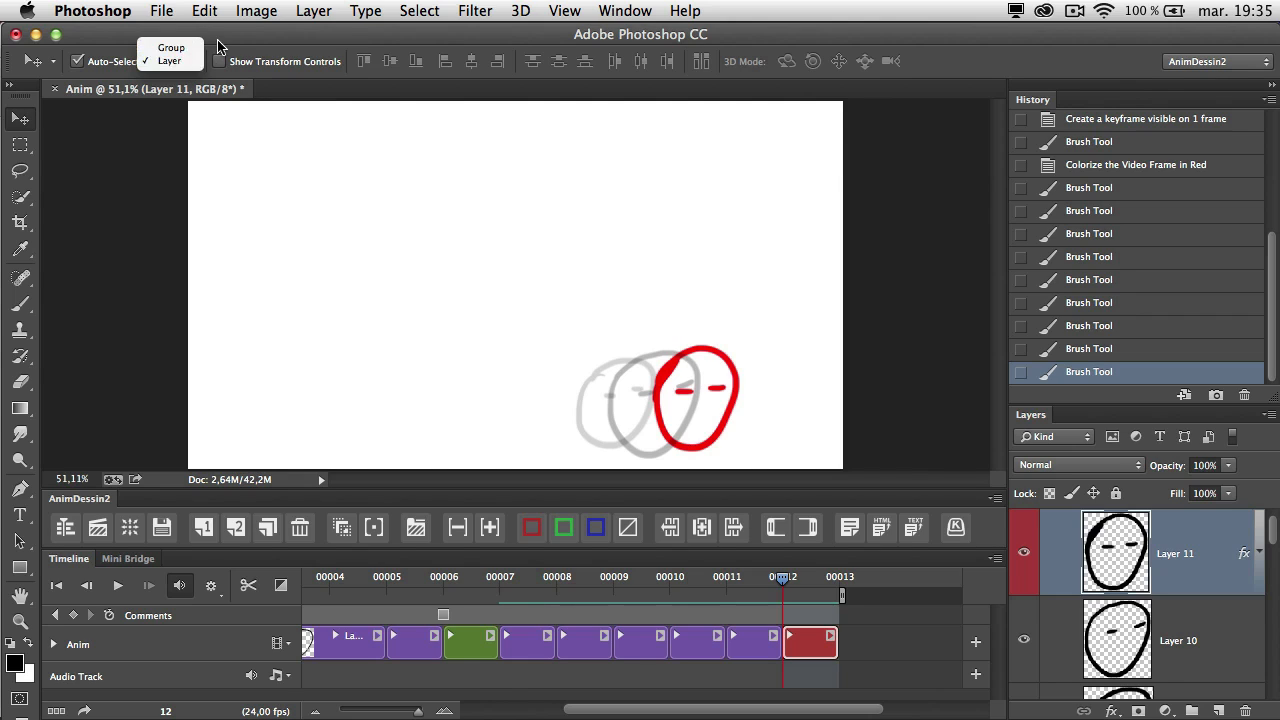
pyautogui.click(172, 61)
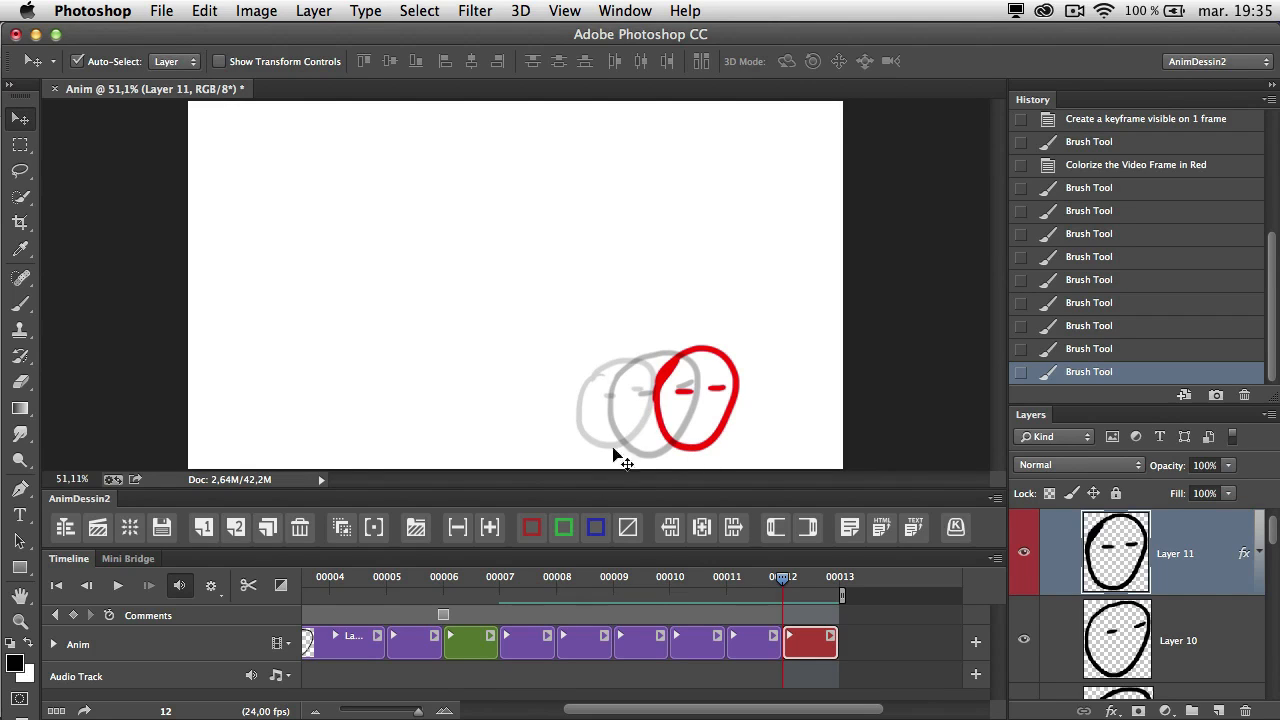
# Step: Examine the timeline's Show options, including All Clips and Comments Track, leaving them as they are
pyautogui.moveTo(781, 584)
pyautogui.mouseDown()
pyautogui.moveTo(707, 587)
pyautogui.moveTo(785, 590)
pyautogui.mouseUp()
pyautogui.click(994, 565)
pyautogui.moveTo(1000, 563)
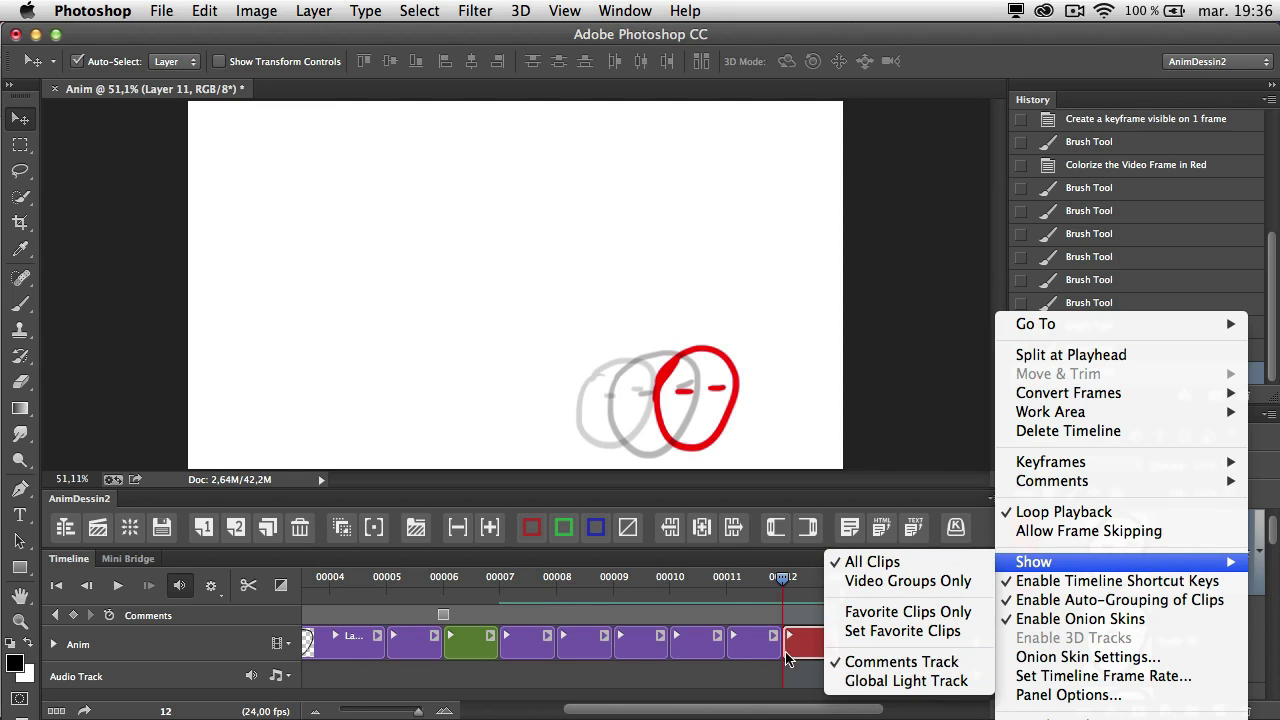
pyautogui.click(447, 617)
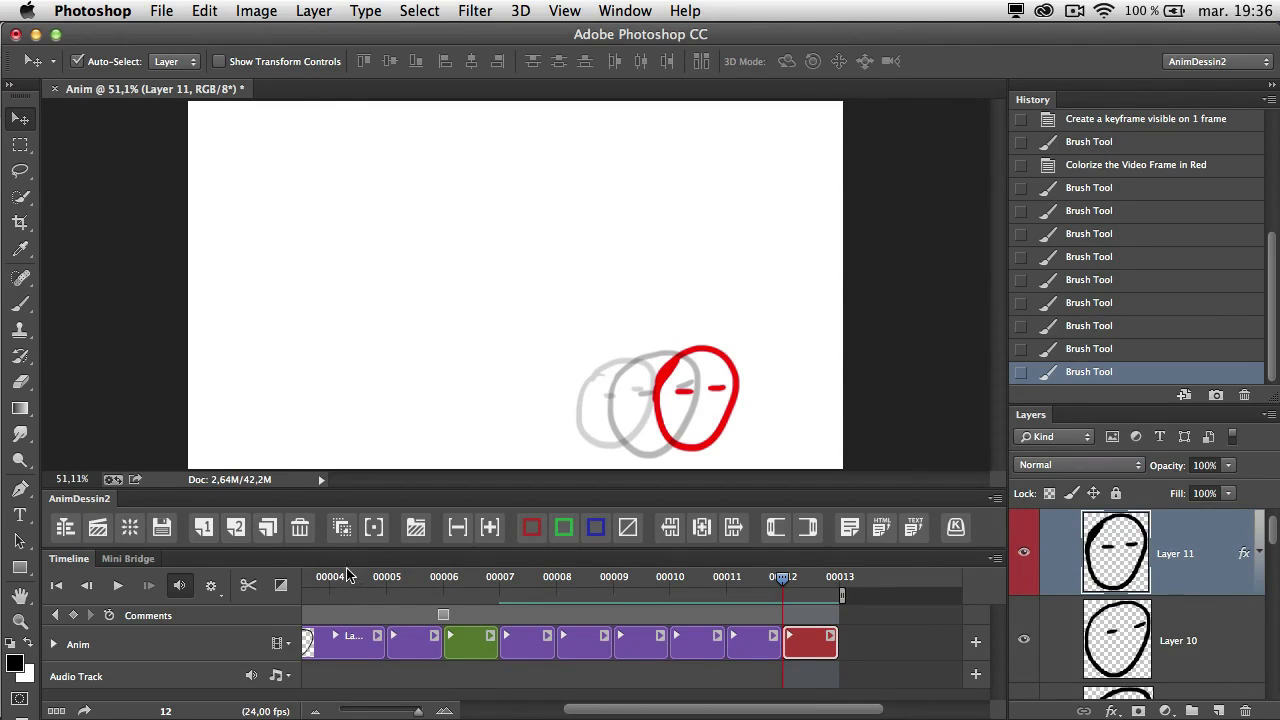
# Step: Set the timeline units to Timecode in the Animation Panel Options
pyautogui.click(995, 558)
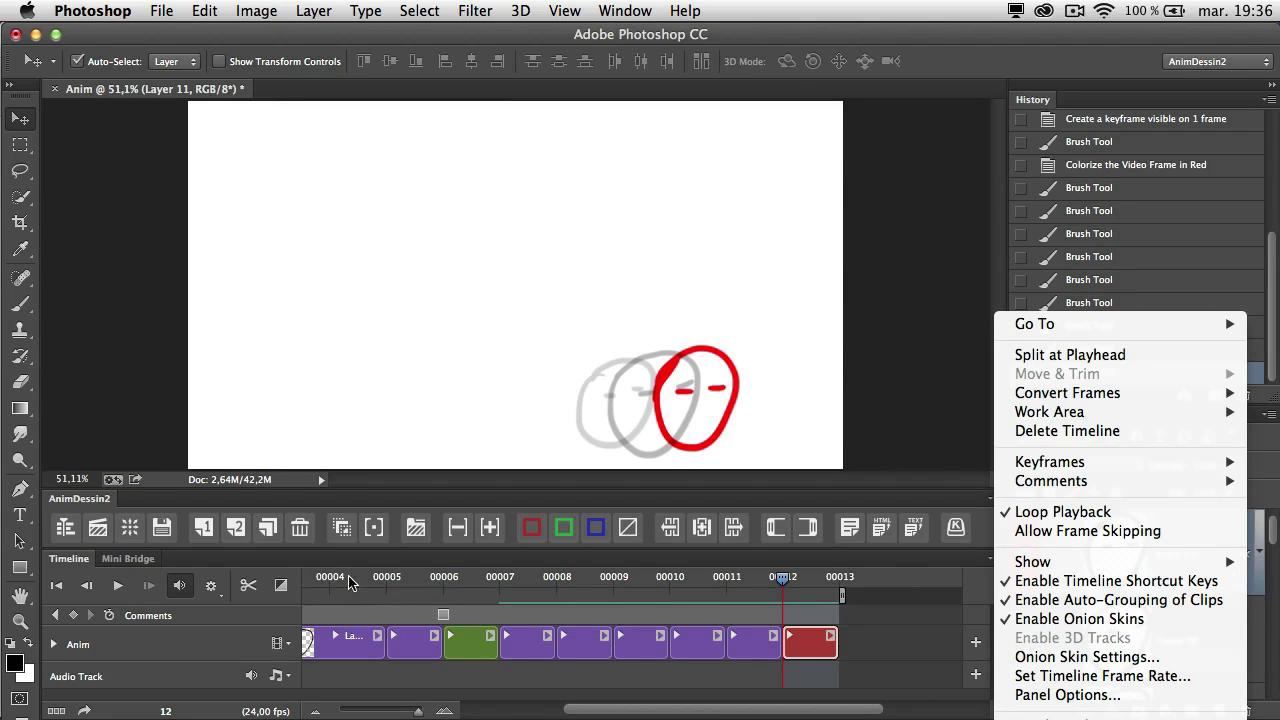
pyautogui.click(1033, 695)
pyautogui.click(497, 477)
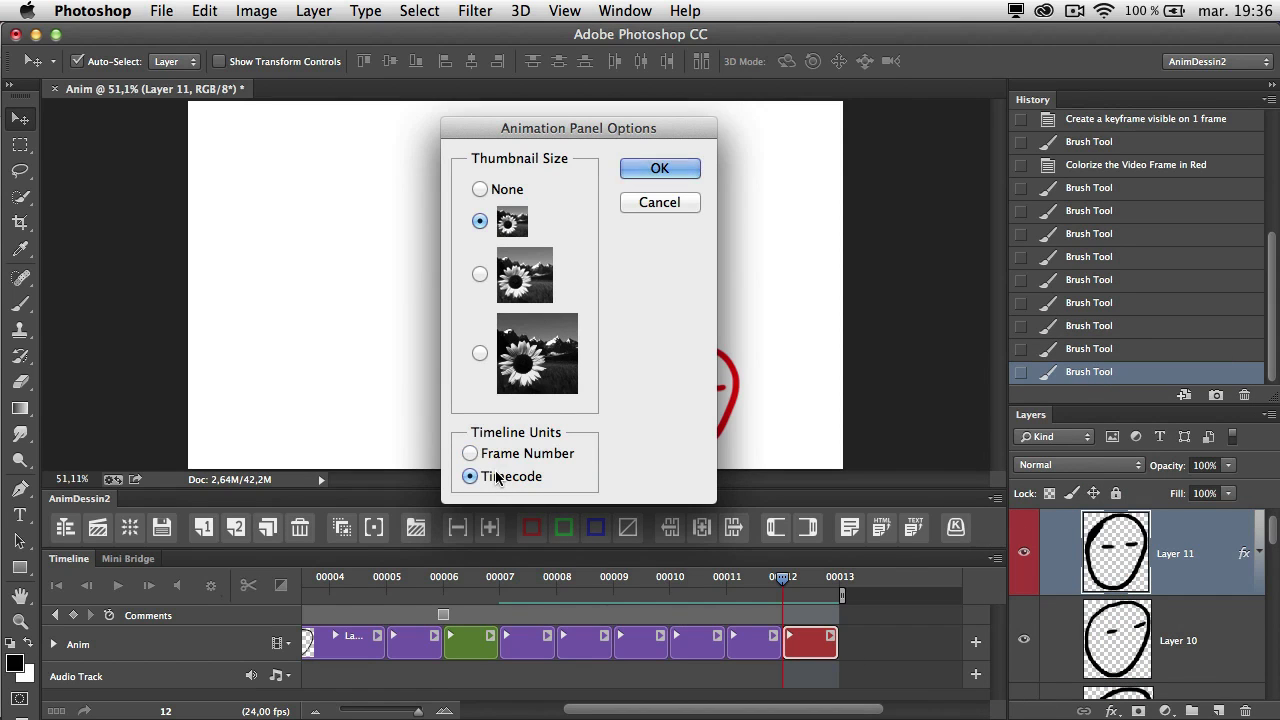
pyautogui.click(471, 453)
pyautogui.click(470, 476)
pyautogui.click(655, 172)
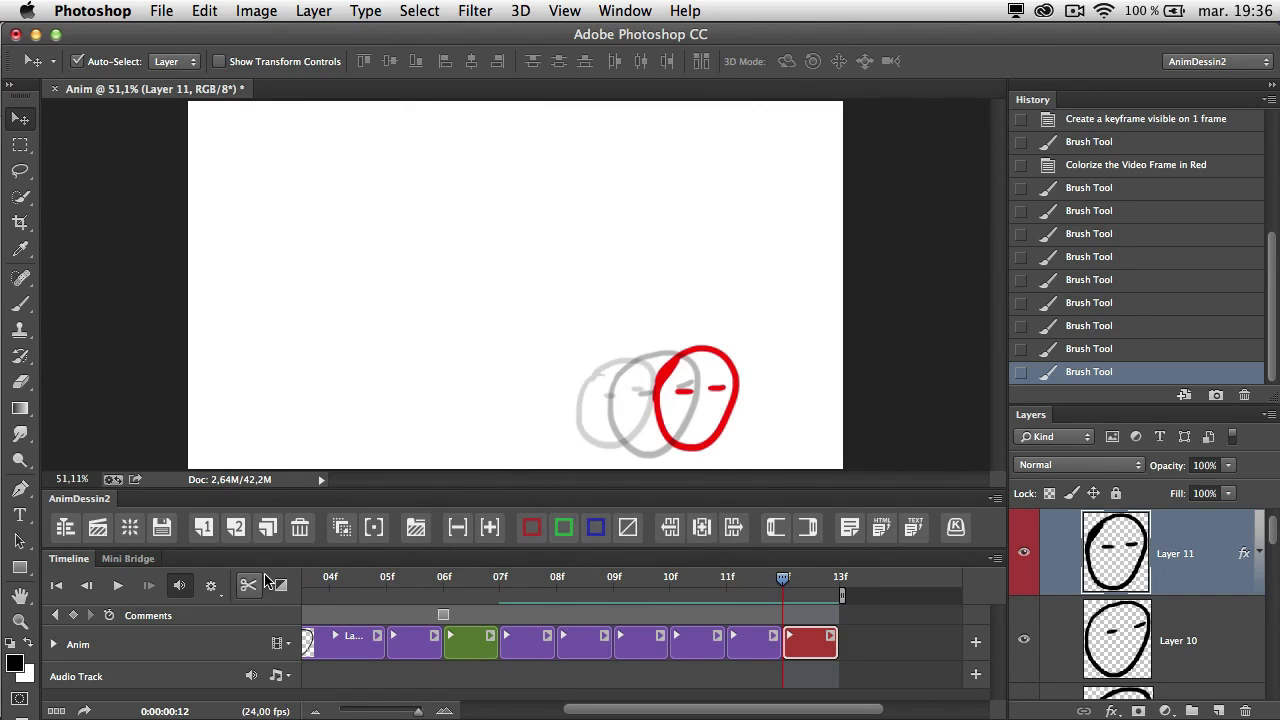
# Step: Toggle the timeline units between frame number and timecode directly from the current time display, finishing on timecode
pyautogui.click(995, 558)
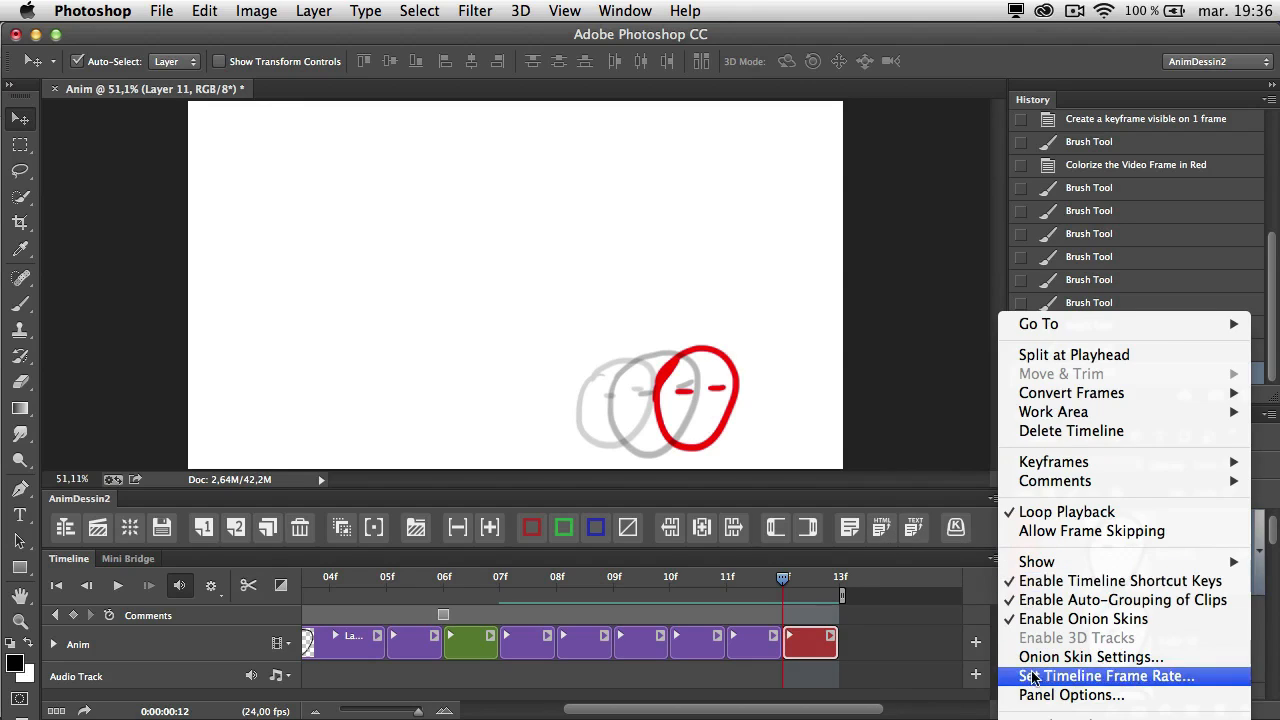
pyautogui.click(207, 704)
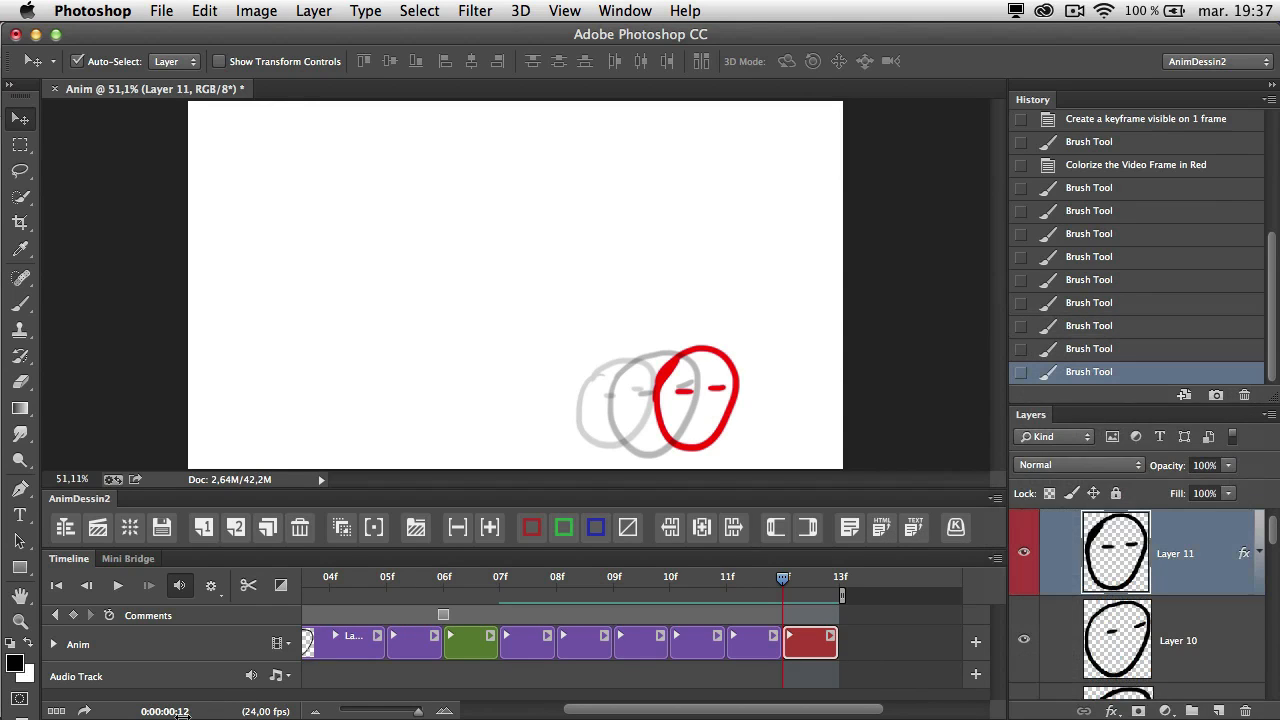
pyautogui.press('alt')
pyautogui.keyDown('alt'); pyautogui.click(162, 711); pyautogui.keyUp('alt')
pyautogui.keyDown('alt'); pyautogui.click(162, 711); pyautogui.keyUp('alt')
pyautogui.keyDown('alt'); pyautogui.click(162, 711); pyautogui.keyUp('alt')
pyautogui.keyDown('alt'); pyautogui.click(162, 711); pyautogui.keyUp('alt')
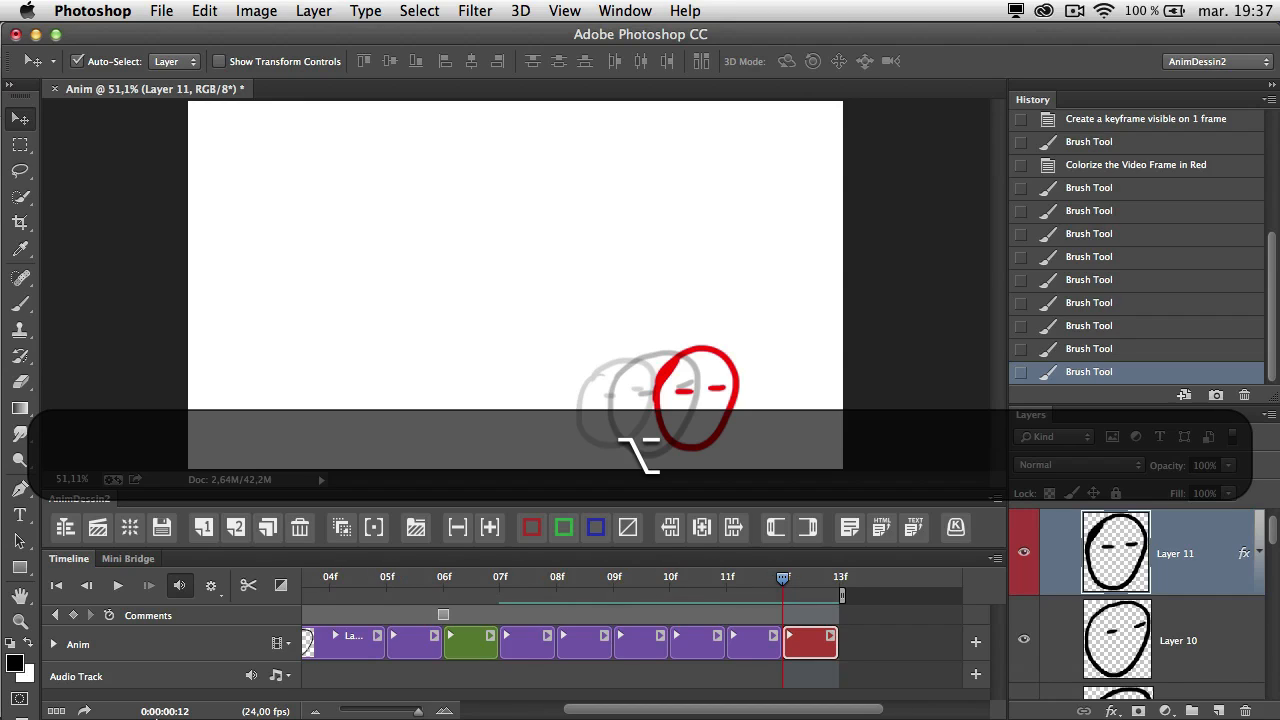
pyautogui.keyDown('alt'); pyautogui.click(165, 711); pyautogui.keyUp('alt')
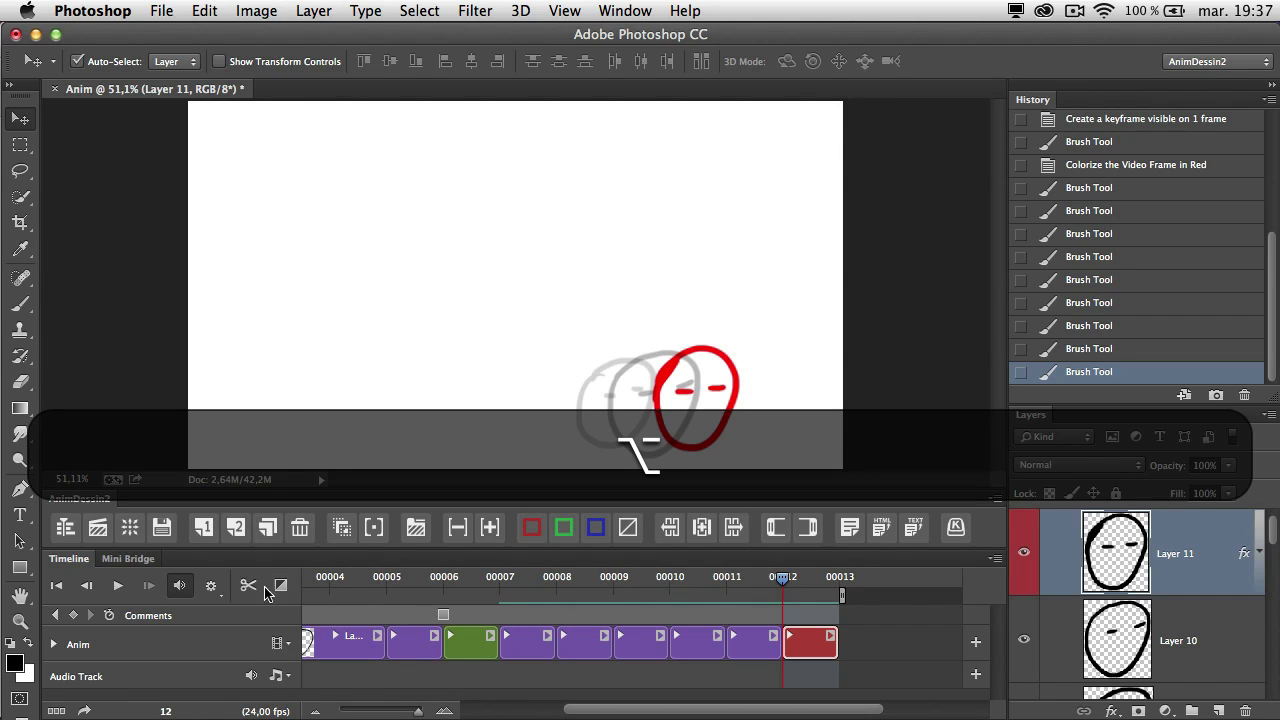
pyautogui.keyDown('alt'); pyautogui.click(166, 711); pyautogui.keyUp('alt')
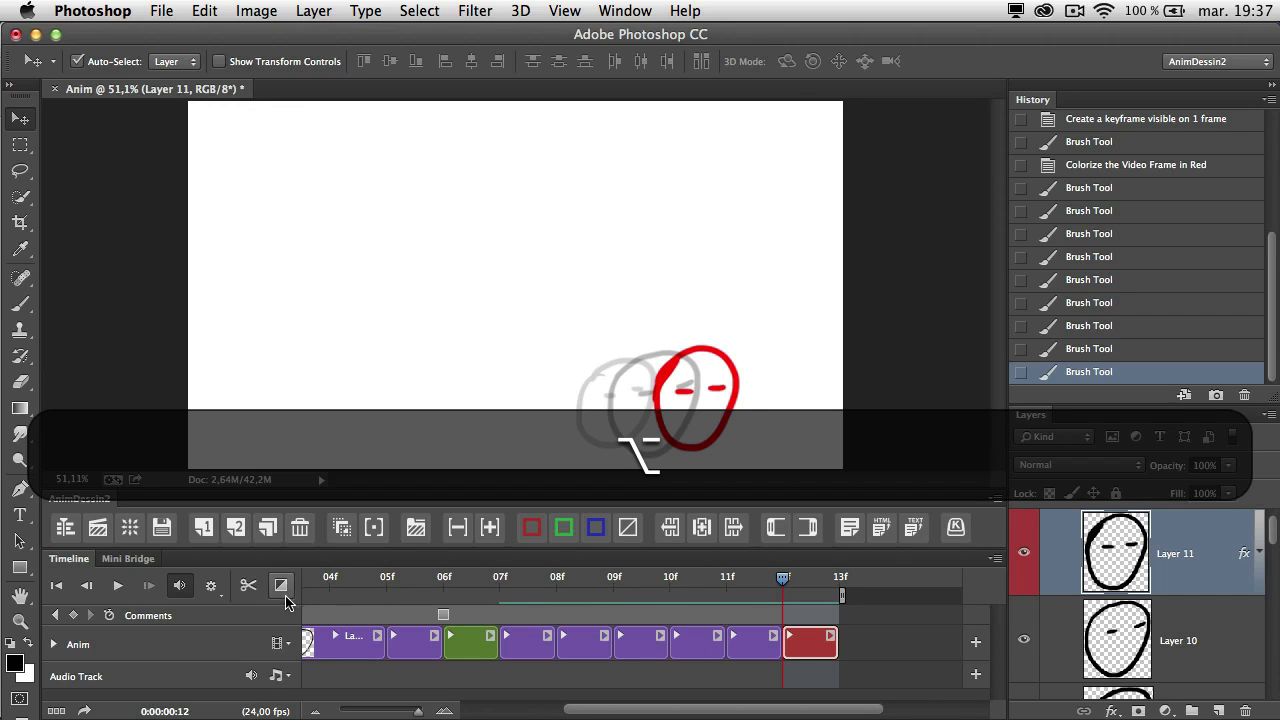
# Step: Move the green clip to frame 7 in the Anim group and duplicate it to frames 9 and 11
pyautogui.moveTo(781, 580); pyautogui.dragTo(527, 658)
pyautogui.click(490, 643)
pyautogui.press('alt')
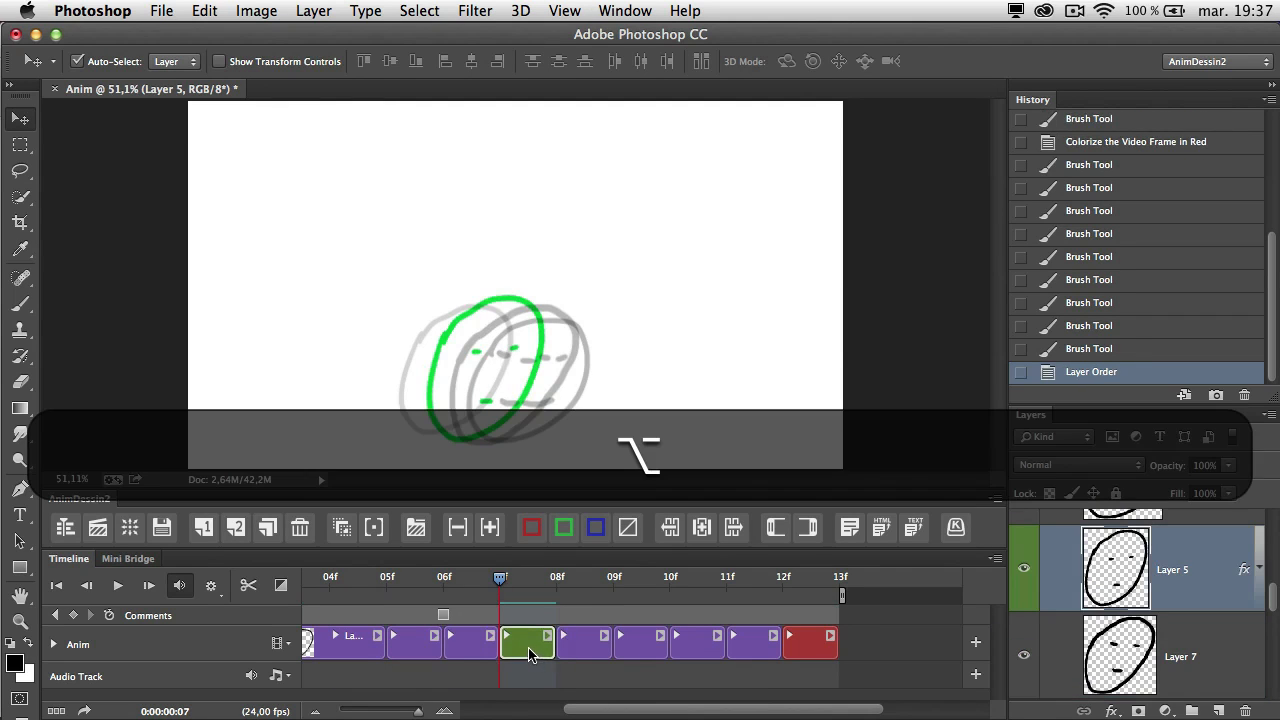
pyautogui.moveTo(525, 645); pyautogui.dragTo(561, 651)
pyautogui.moveTo(585, 650); pyautogui.dragTo(729, 652)
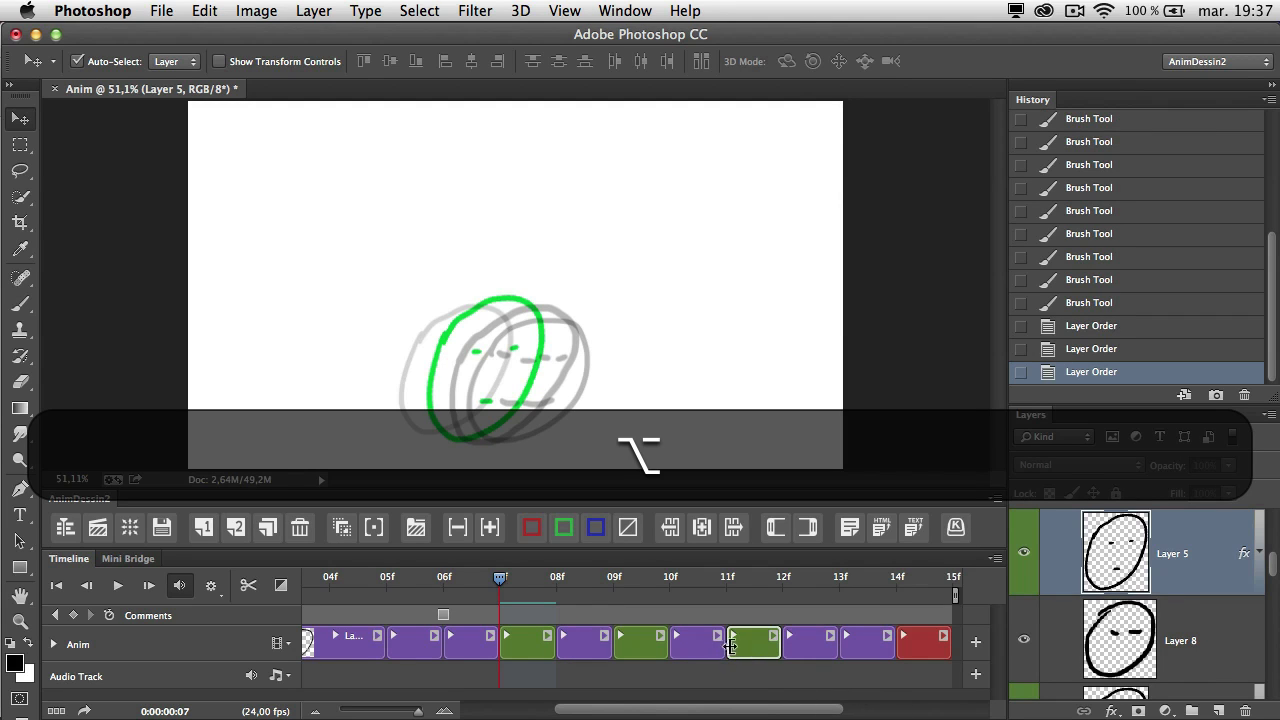
# Step: Create a new video group above Anim, duplicate the green frame 7 clip into it at frame 5 and move the playhead there
pyautogui.moveTo(525, 654); pyautogui.dragTo(520, 622)
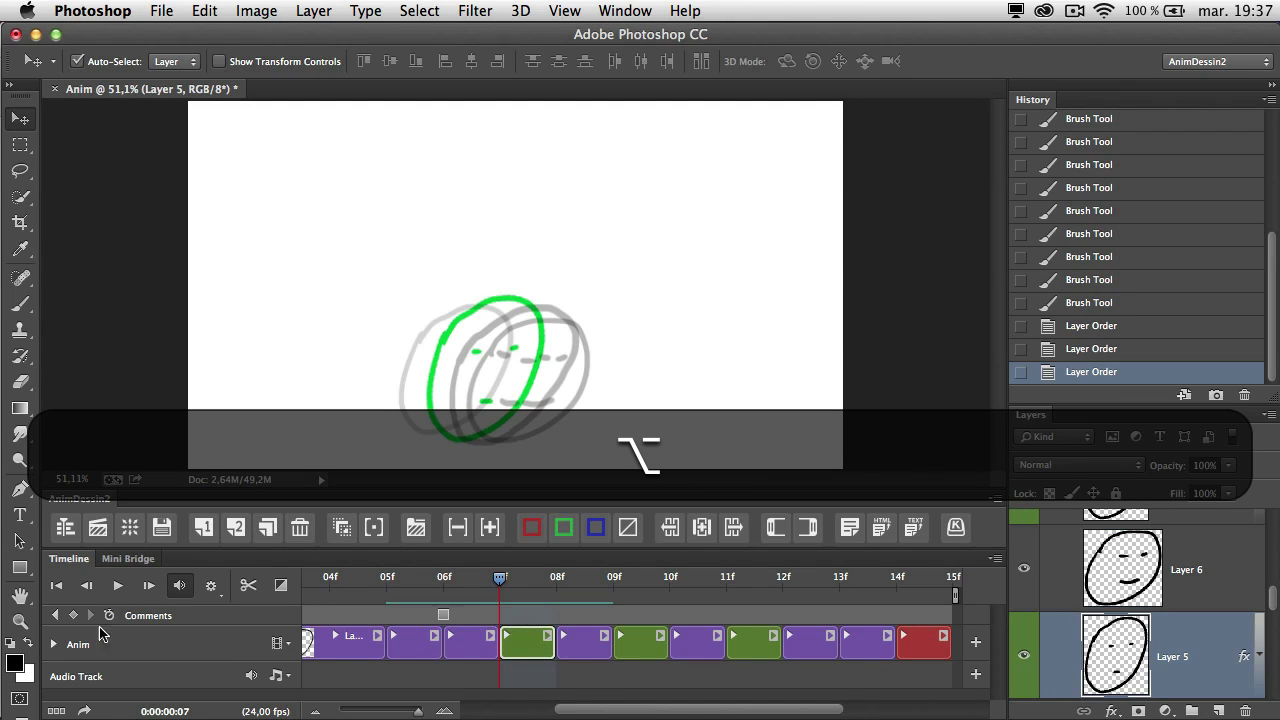
pyautogui.click(279, 645)
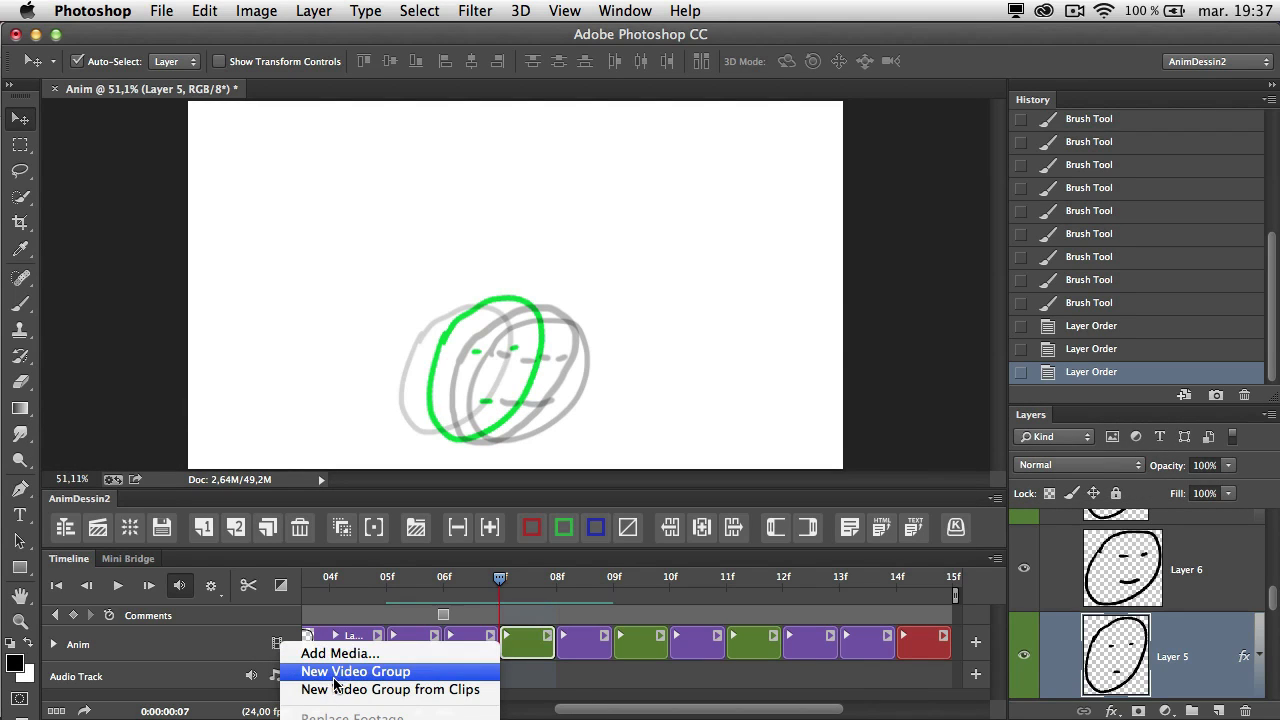
pyautogui.click(336, 680)
pyautogui.moveTo(505, 688); pyautogui.dragTo(416, 643)
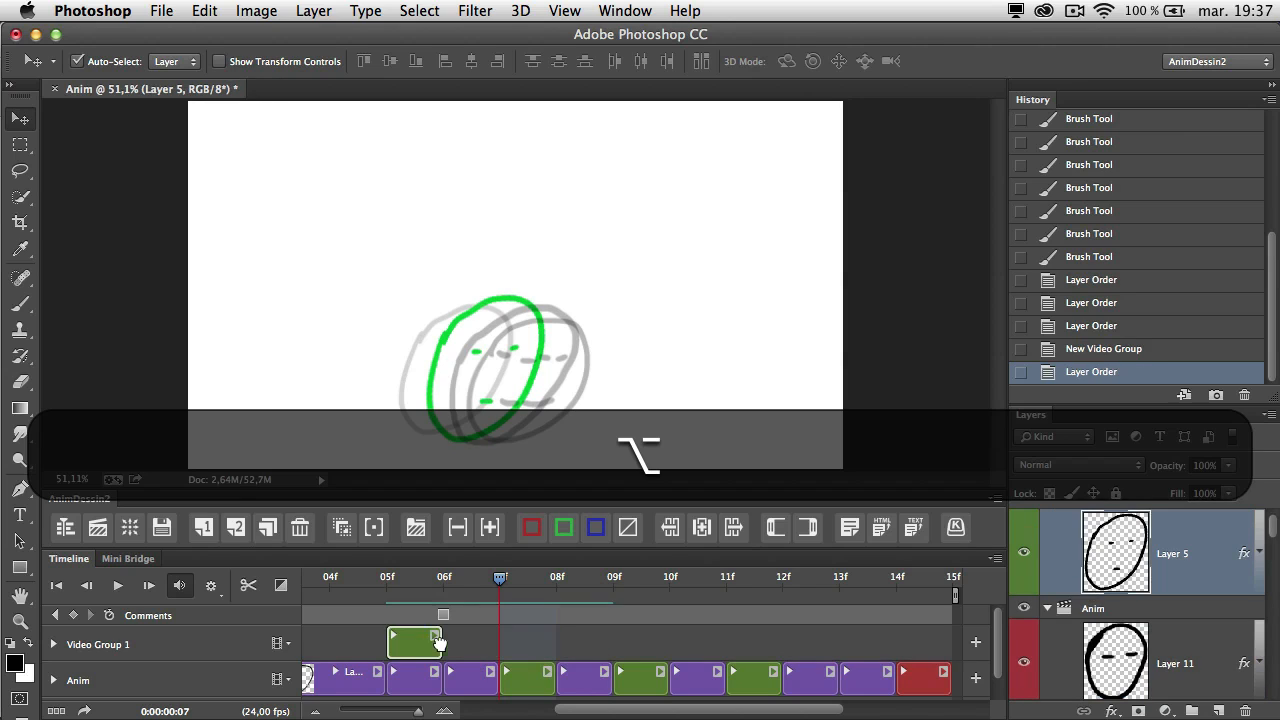
pyautogui.click(387, 578)
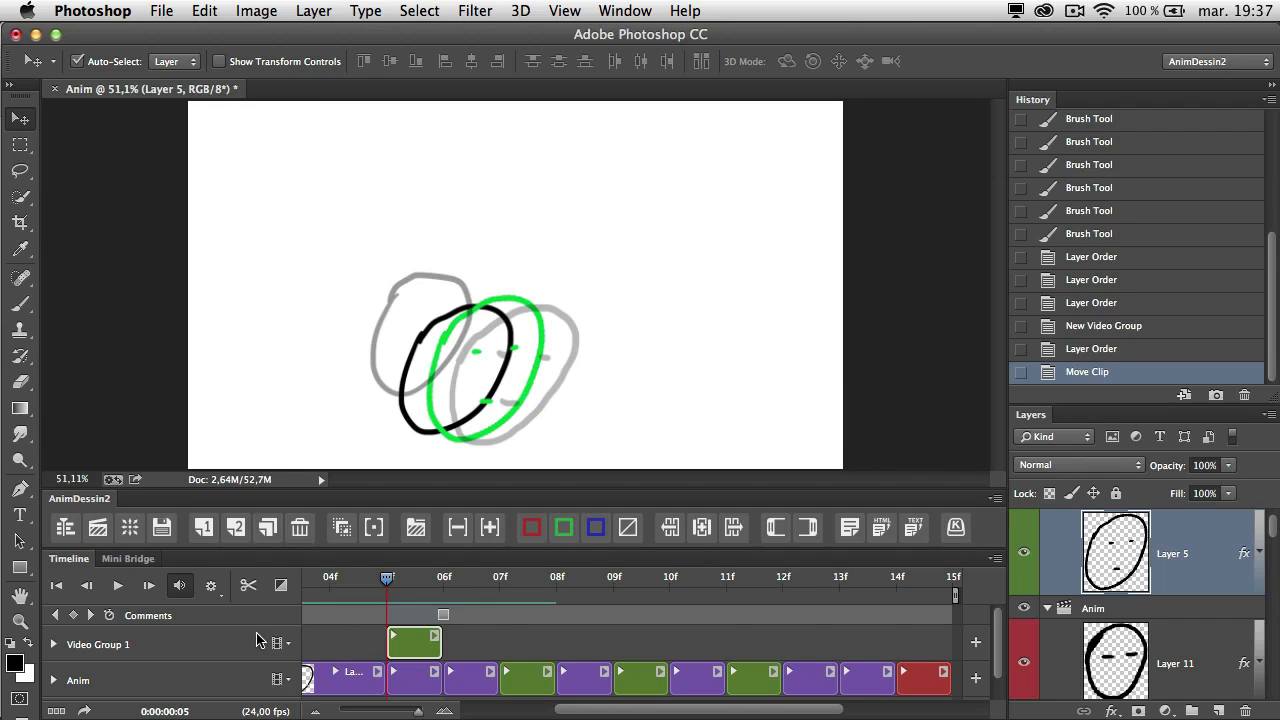
# Step: Start adding audio to the Audio Track and cancel without choosing a file
pyautogui.moveTo(999, 656); pyautogui.dragTo(995, 688)
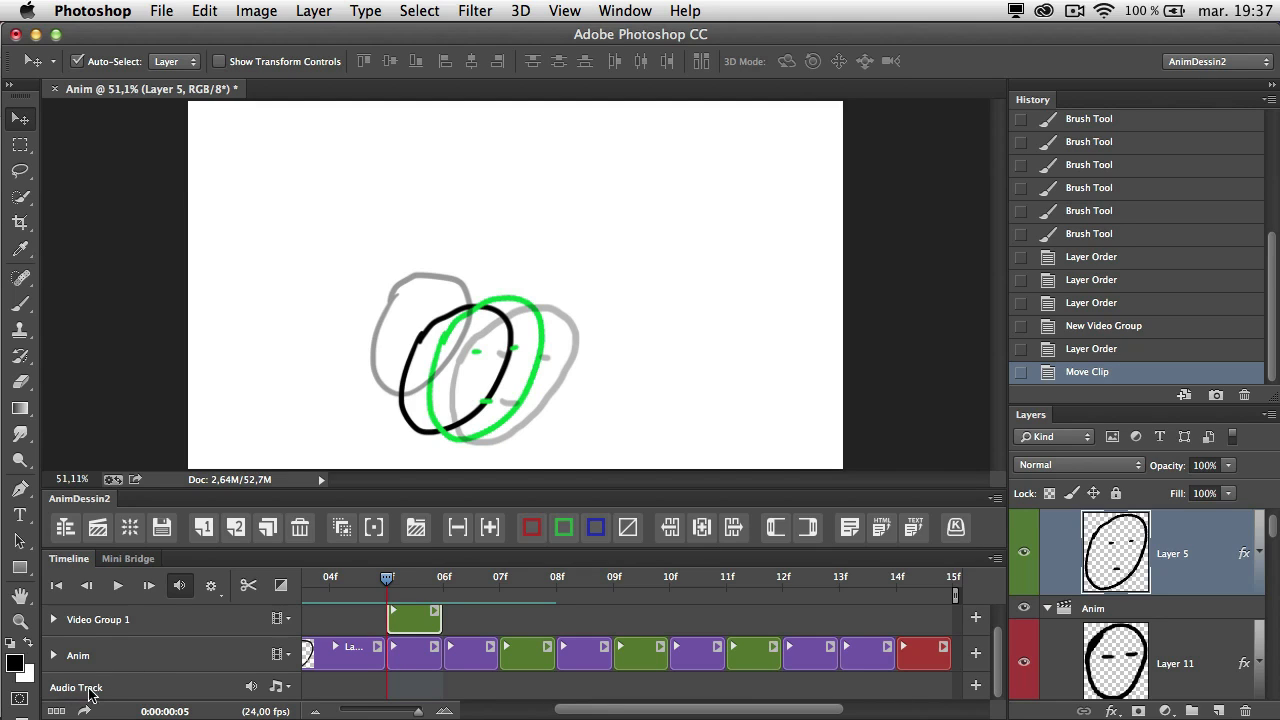
pyautogui.click(976, 692)
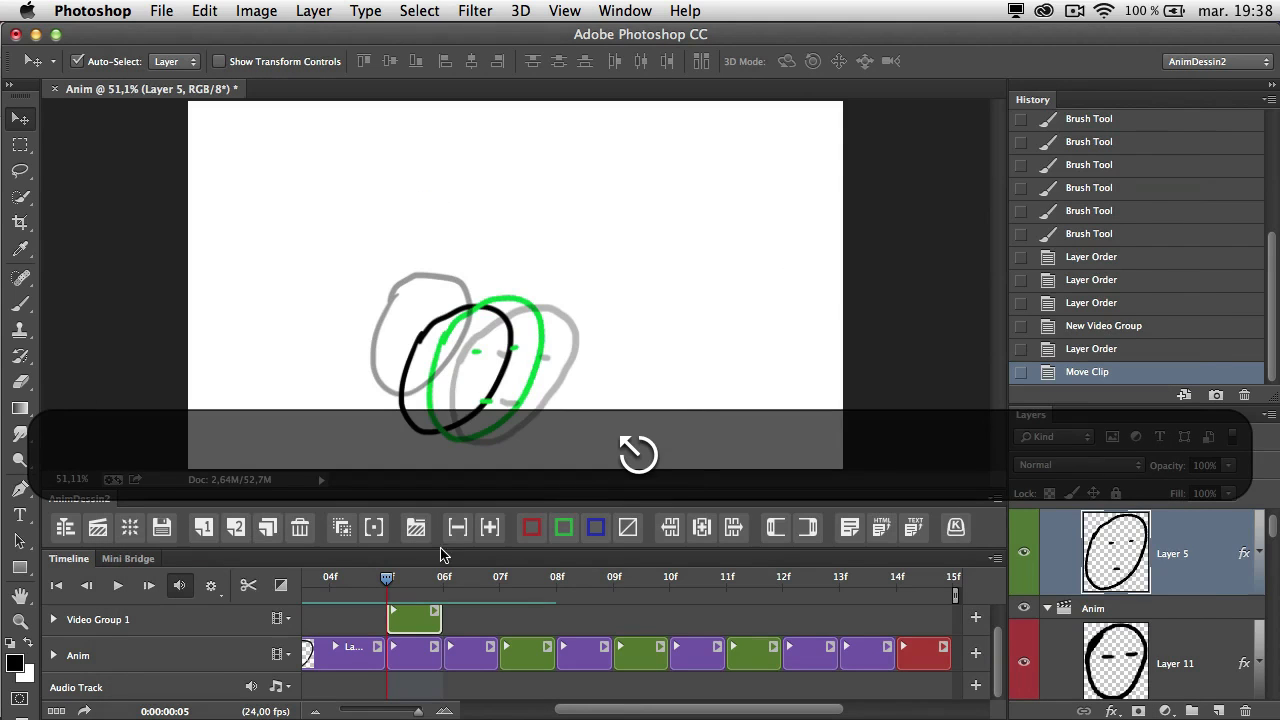
# Step: Examine the Audio Track's clip options without choosing any, and bring Layer 1 and the Background layer into view
pyautogui.click(278, 687)
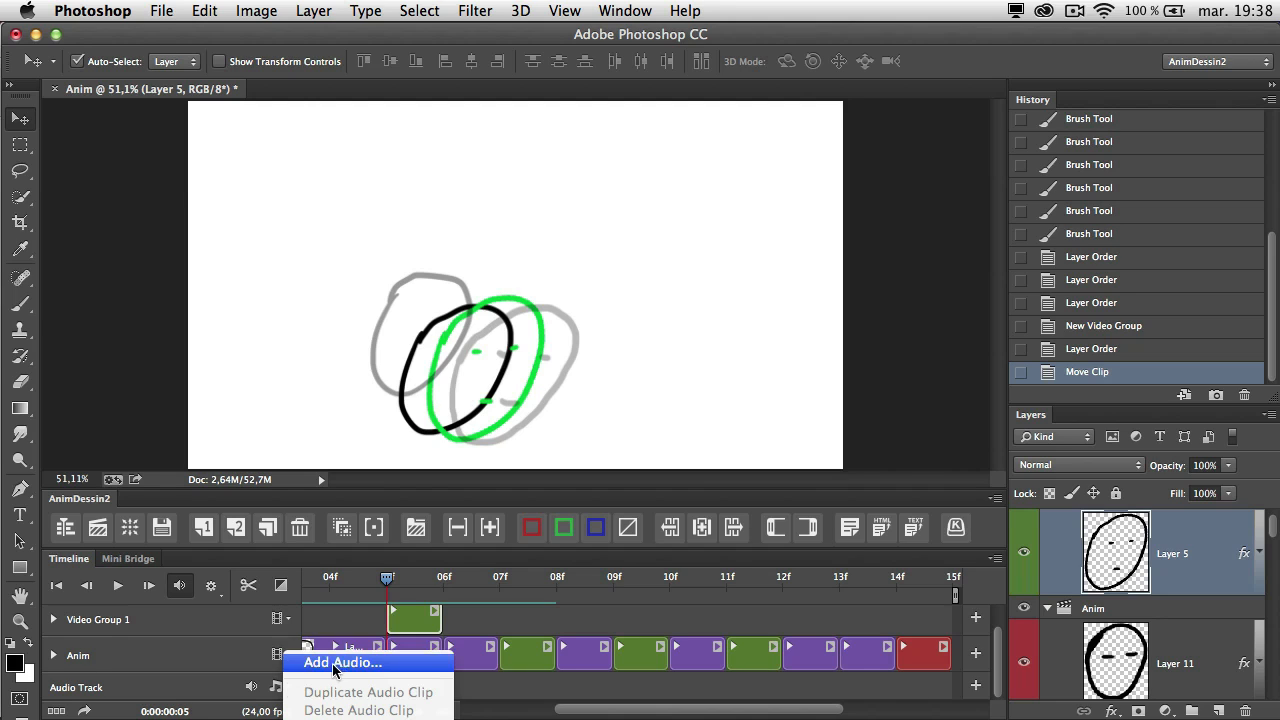
pyautogui.click(503, 694)
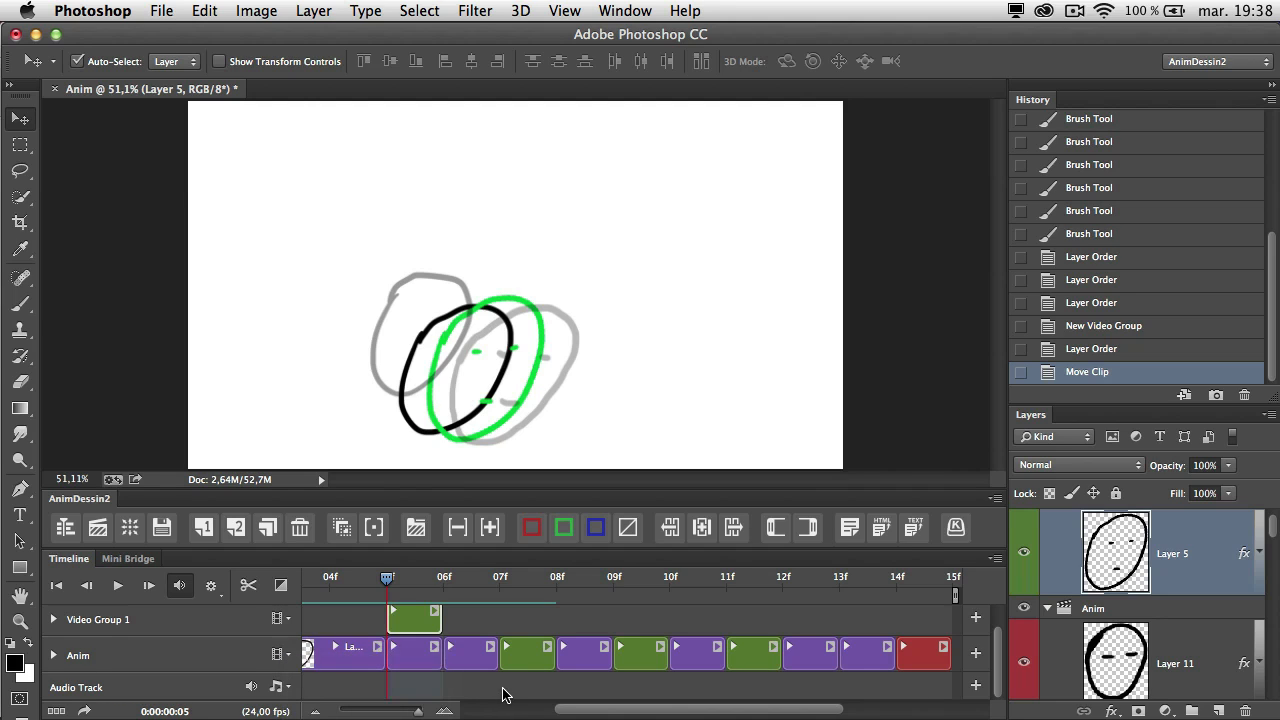
pyautogui.moveTo(1272, 528); pyautogui.dragTo(1276, 700)
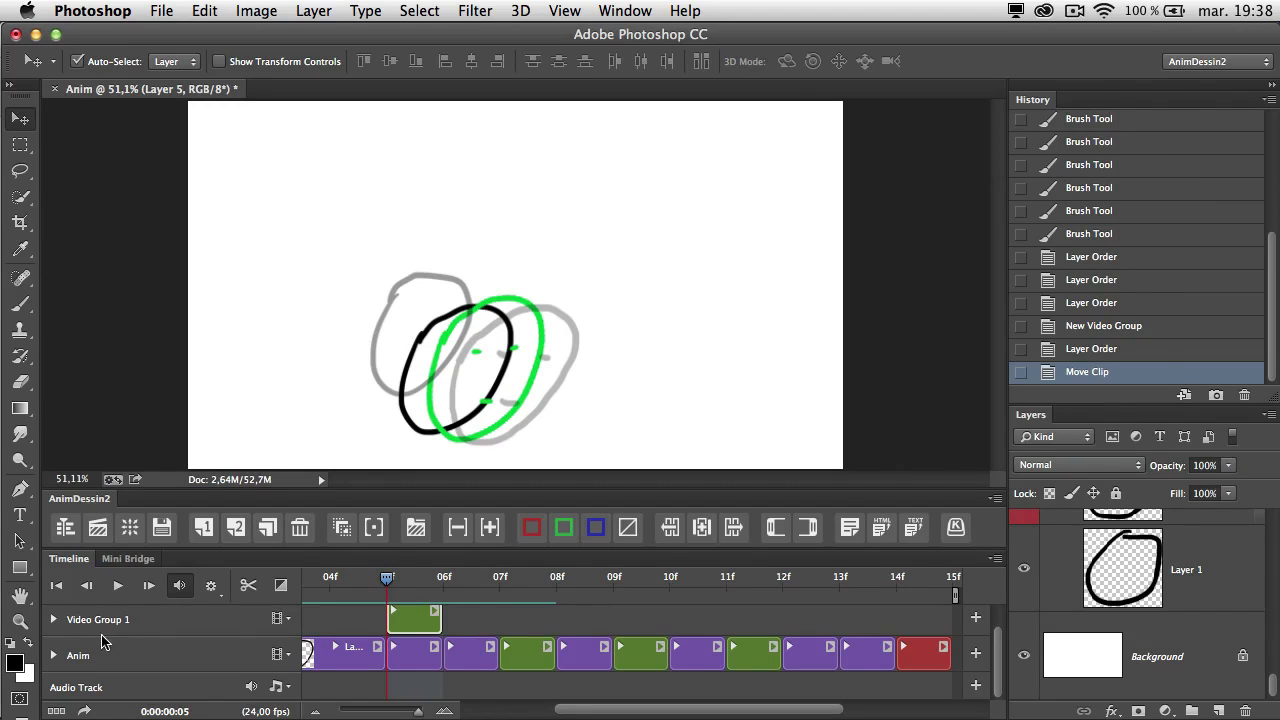
# Step: Examine the Render Video settings and the Adobe Media Encoder and Photoshop Image Sequence output choices, and cancel without rendering
pyautogui.click(86, 712)
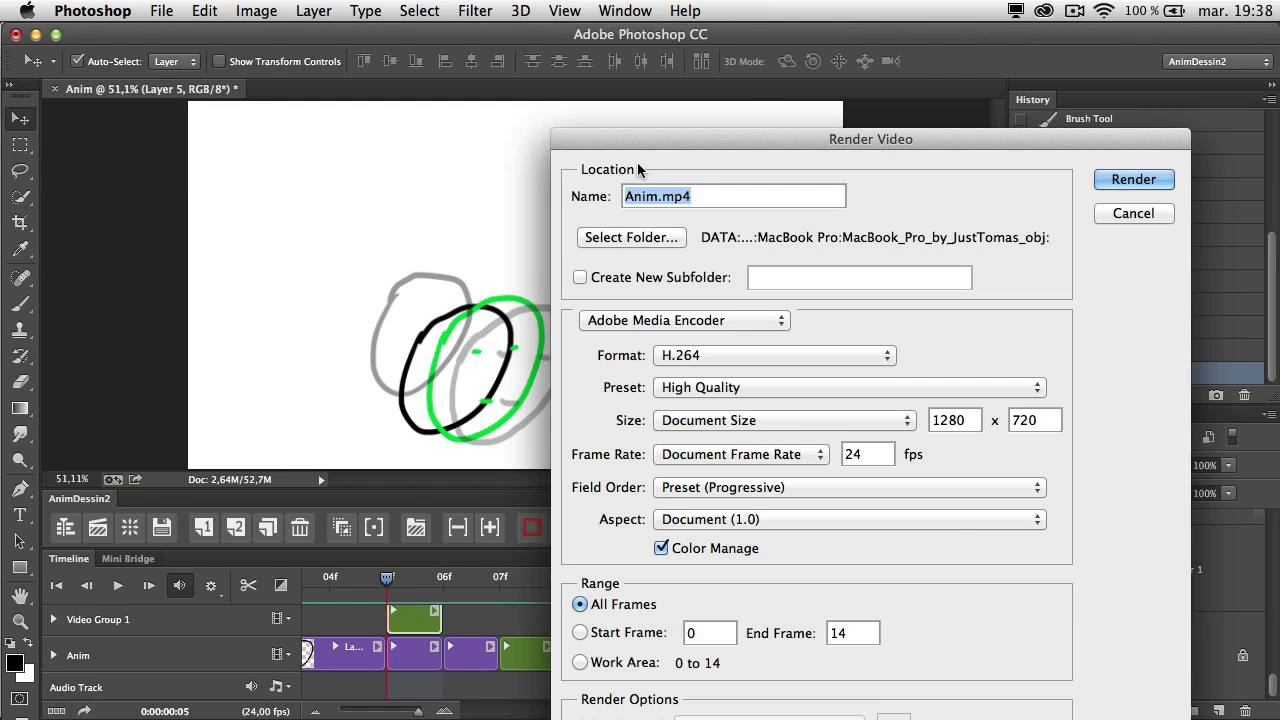
pyautogui.moveTo(678, 146); pyautogui.dragTo(540, 40)
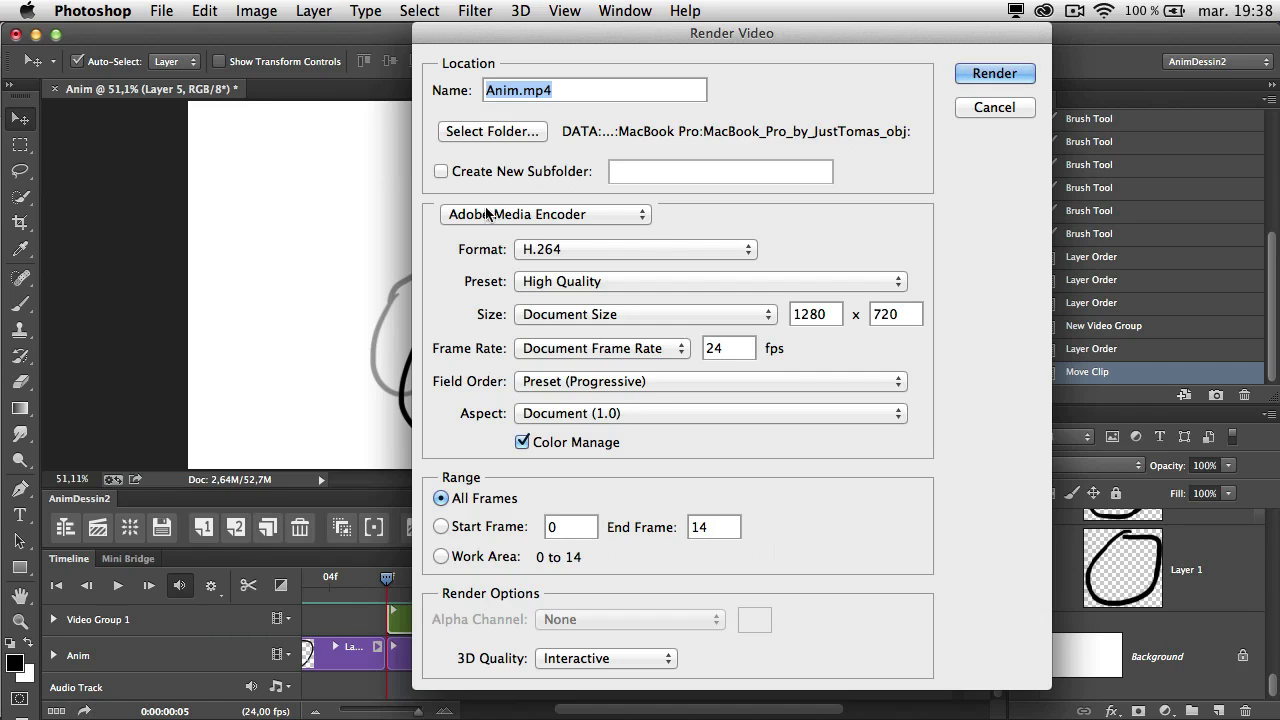
pyautogui.click(518, 214)
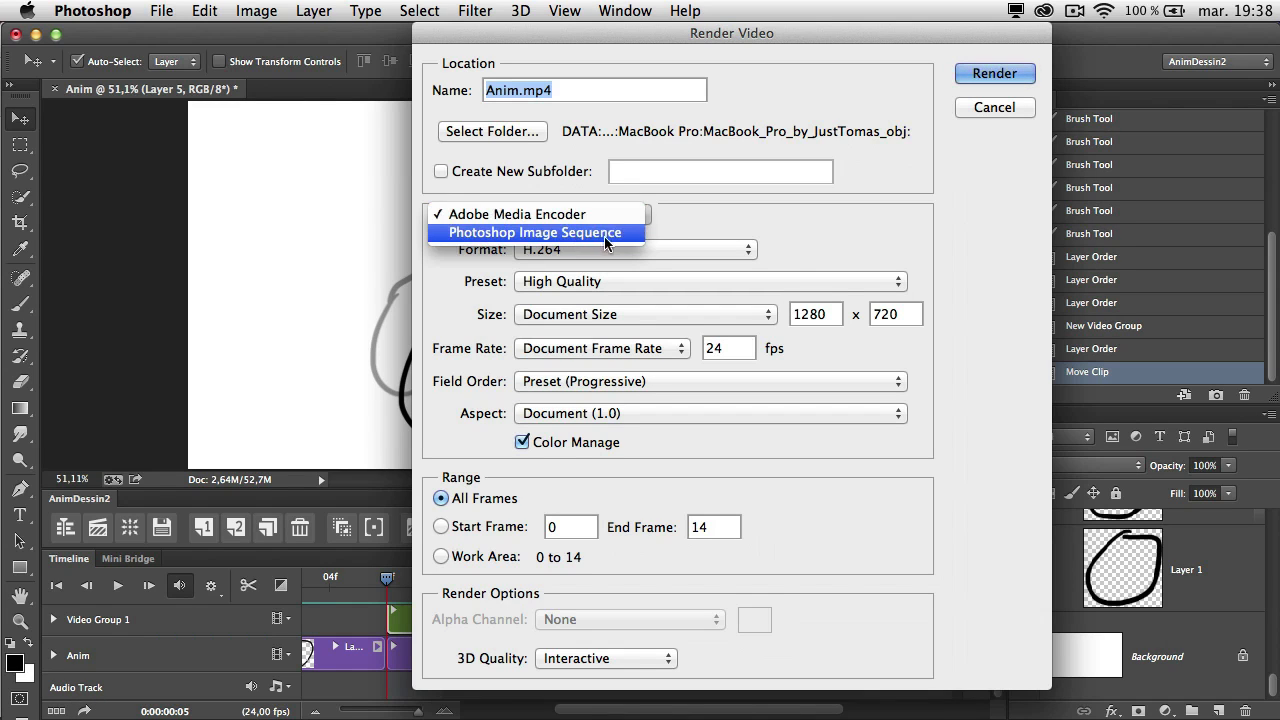
pyautogui.click(708, 222)
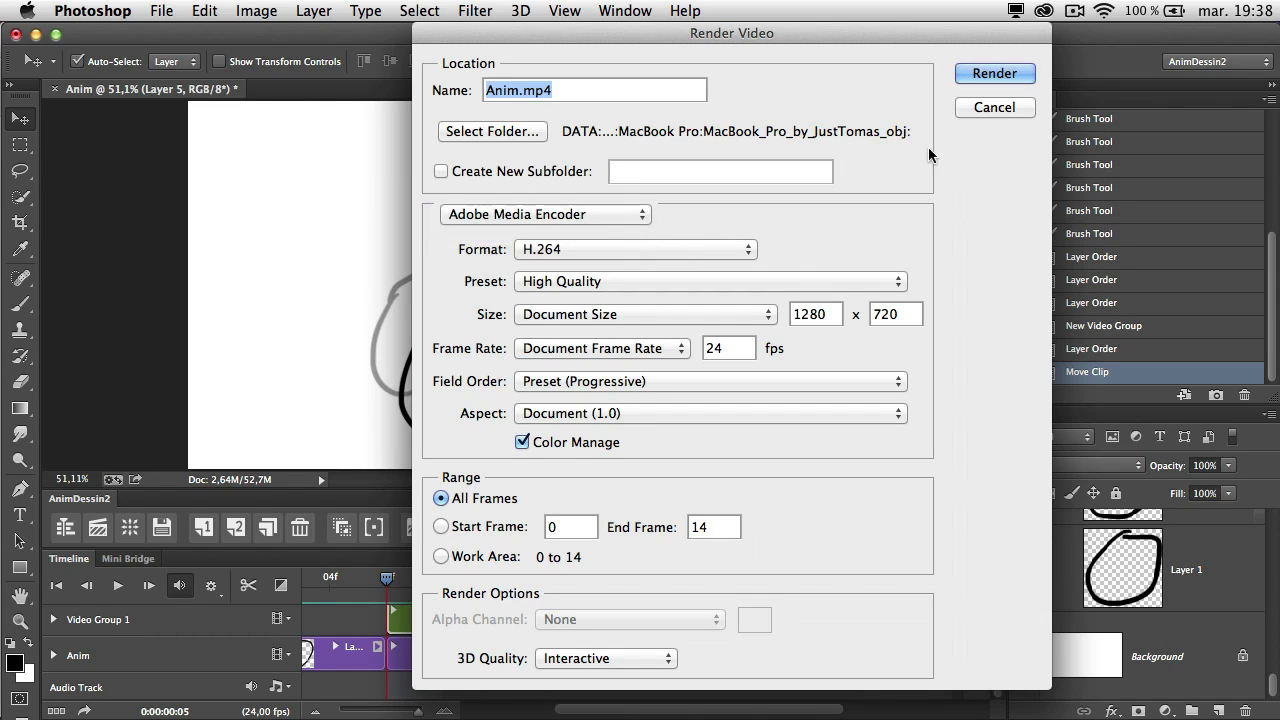
pyautogui.click(993, 107)
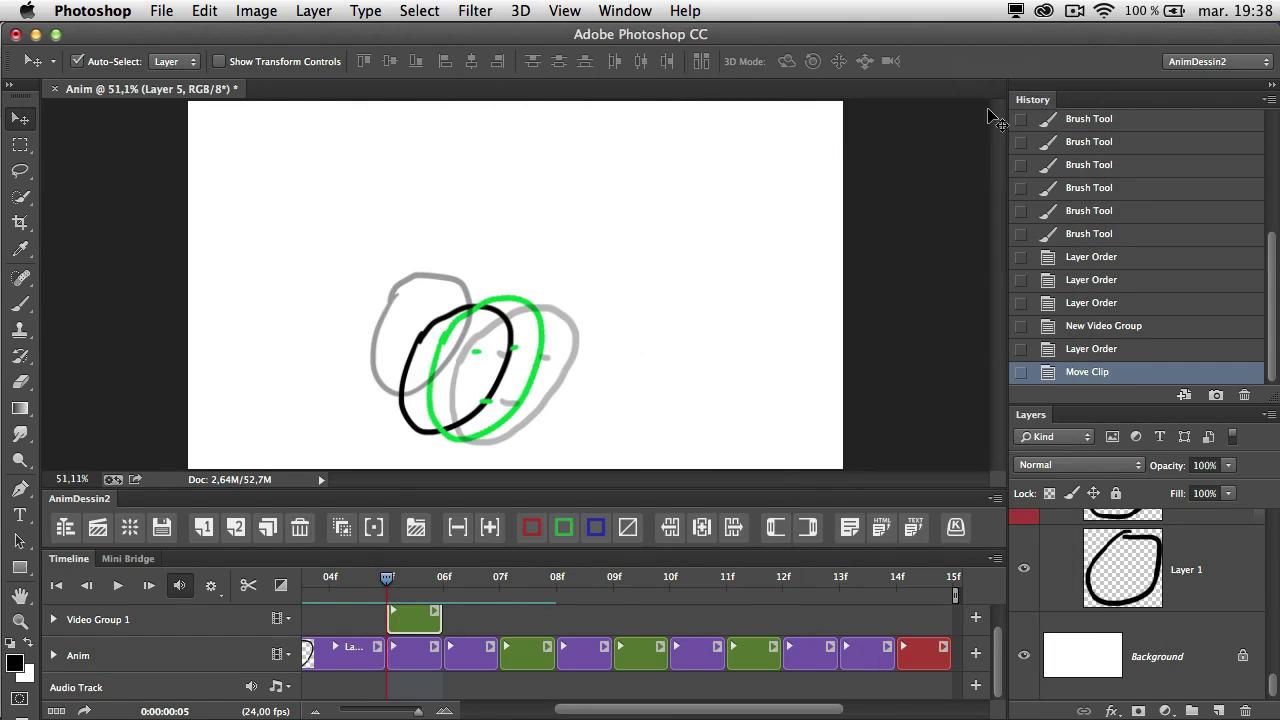